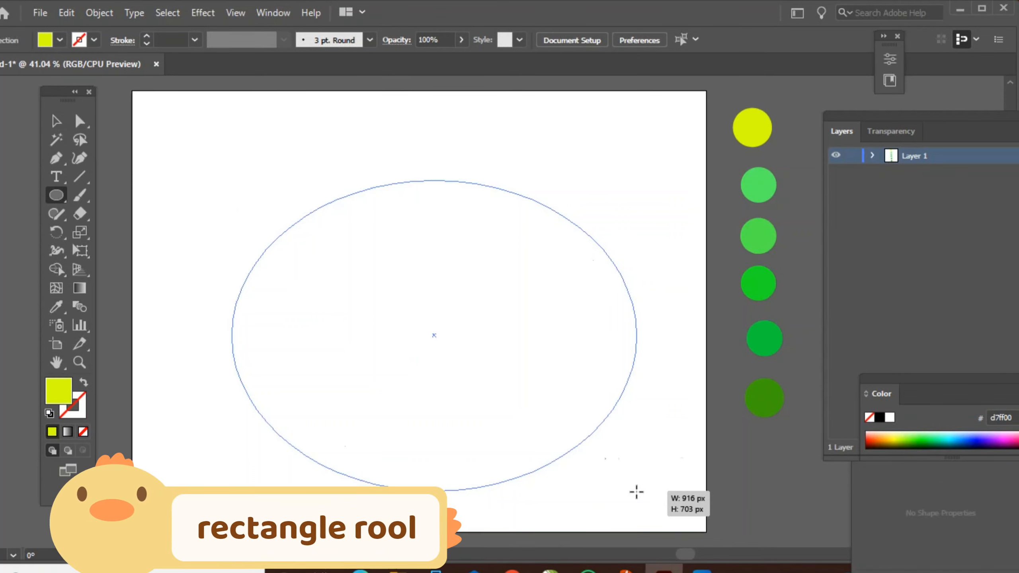
# Draw an ellipse about 916 px wide on the artboard and fill it with a linear gradient from dark blue 19029e to lighter blue
pyautogui.moveTo(434, 180); pyautogui.dragTo(557, 114)
pyautogui.doubleClick(80, 288)
pyautogui.click(357, 177)
pyautogui.click(503, 249)
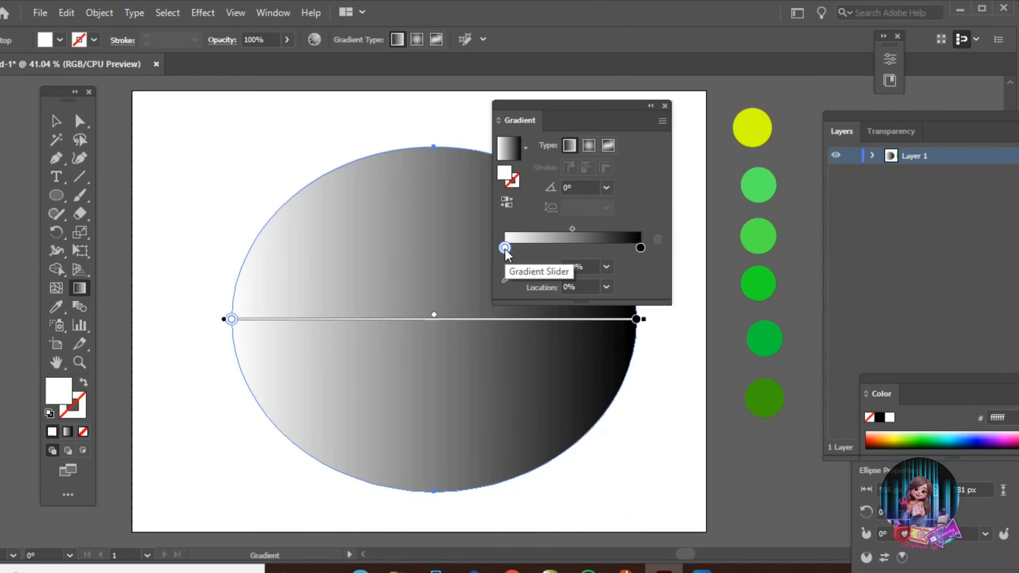
pyautogui.doubleClick(60, 391)
pyautogui.click(379, 316)
pyautogui.click(352, 293)
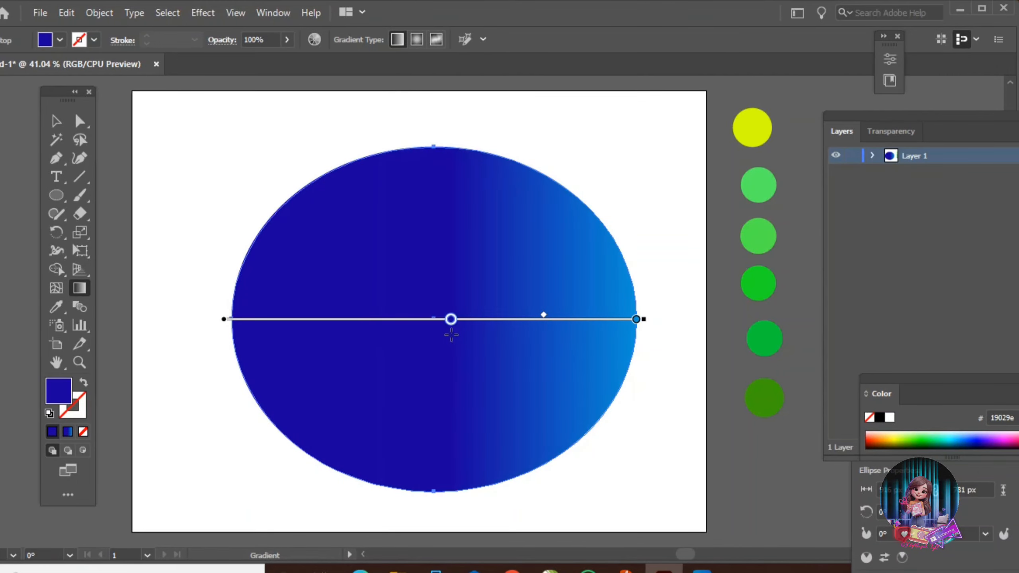
# Lock the gradient ellipse so it stays fixed as the background
pyautogui.press('v')
pyautogui.click(113, 13)
pyautogui.moveTo(158, 113)
pyautogui.click(365, 110)
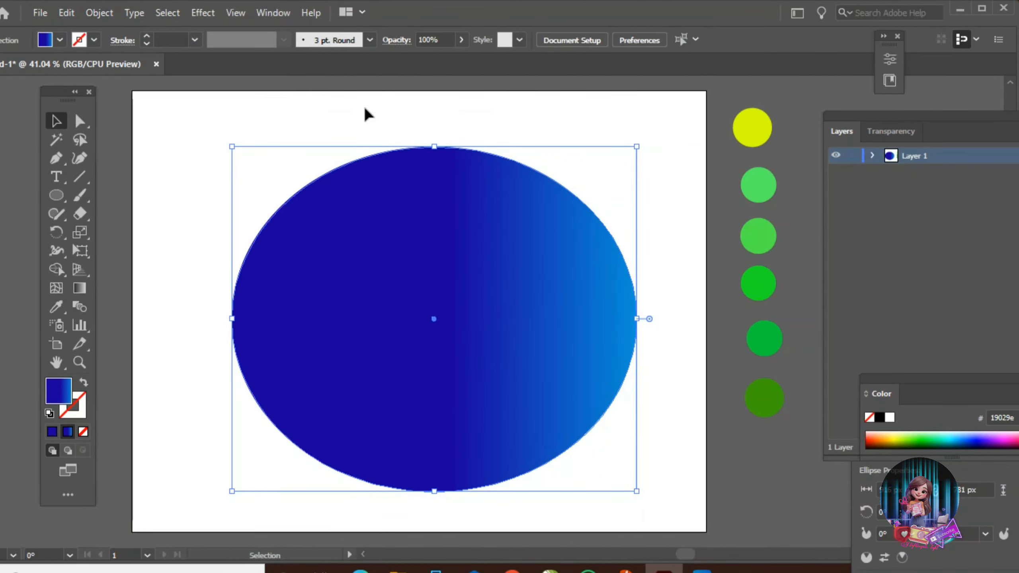
# Create a polygon with a 50 px radius and 3 sides on the ellipse, and scale the triangle up
pyautogui.click(67, 202)
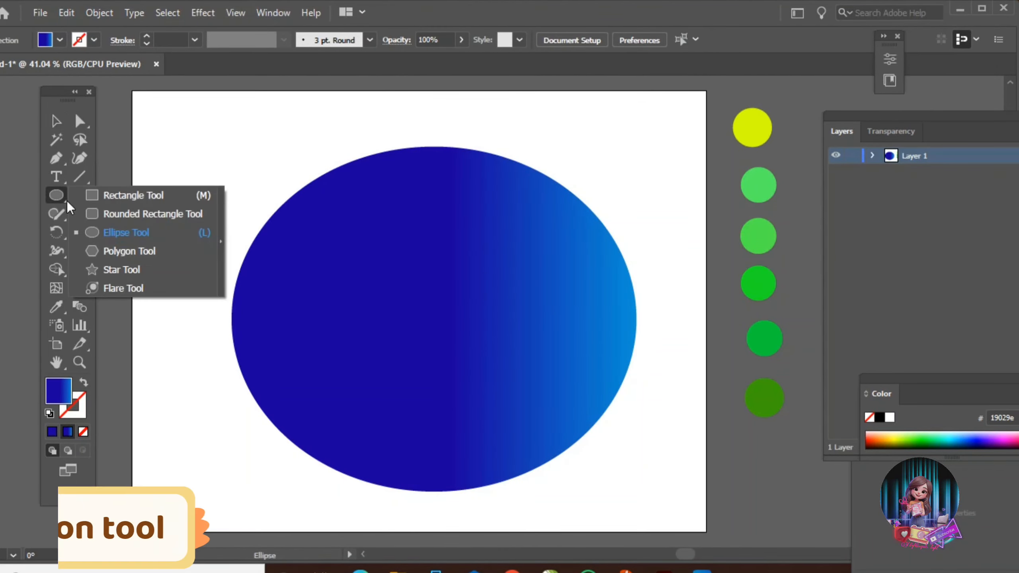
pyautogui.click(117, 252)
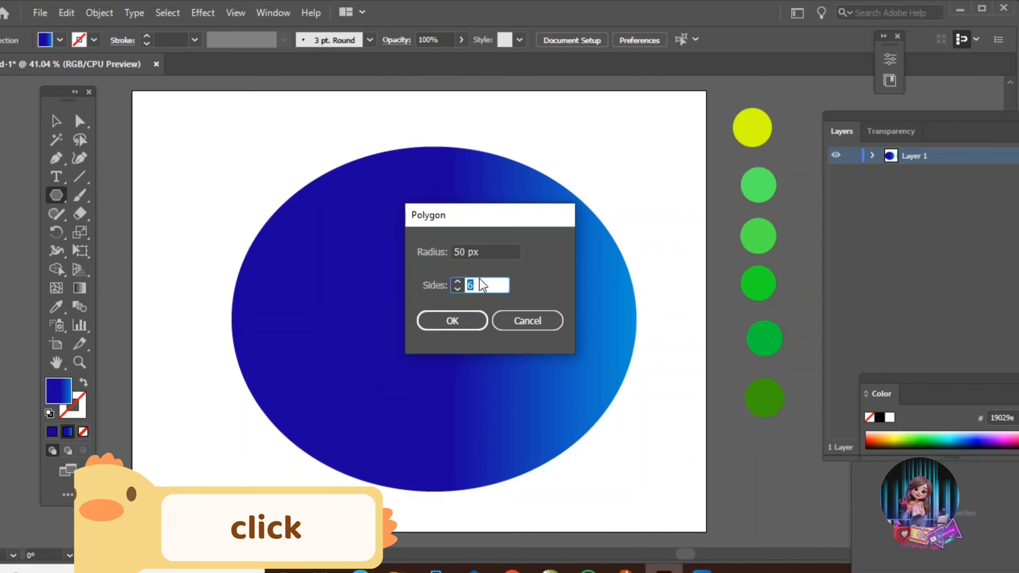
pyautogui.press('BackSpace')
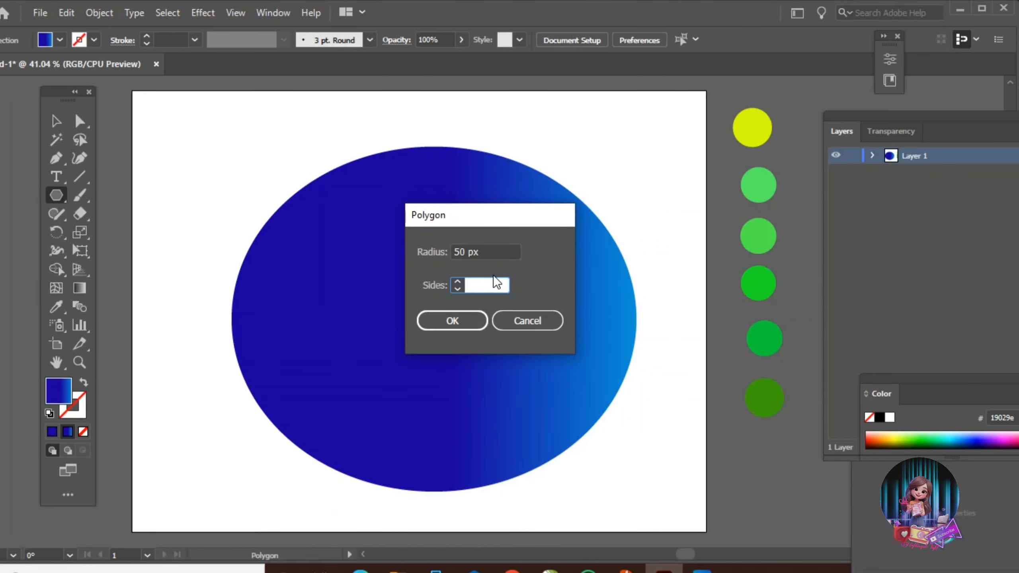
pyautogui.click(485, 321)
pyautogui.press('v')
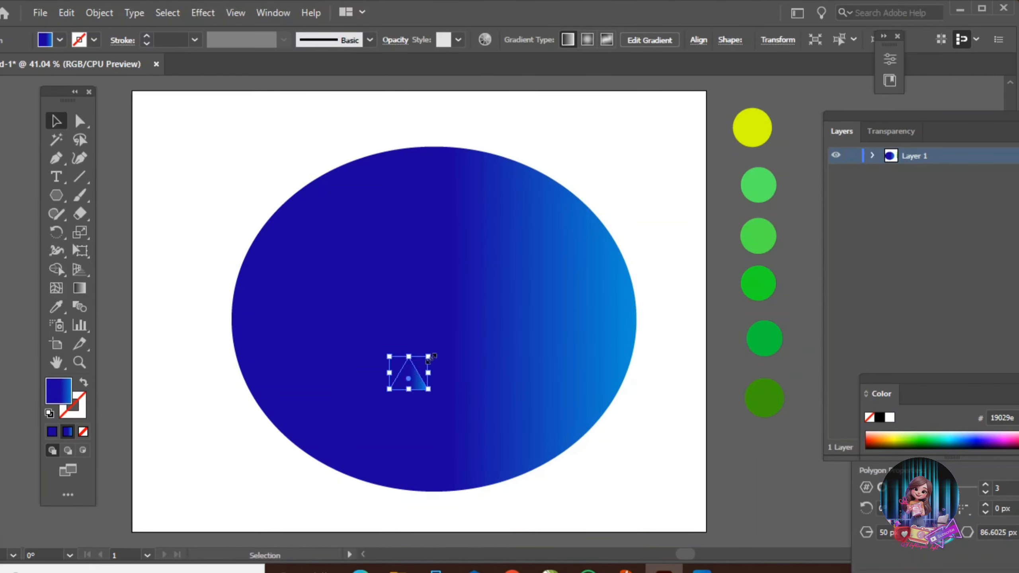
pyautogui.moveTo(429, 357); pyautogui.dragTo(482, 278)
# Fill the triangle with dark grey 2f302f and lock it
pyautogui.doubleClick(64, 397)
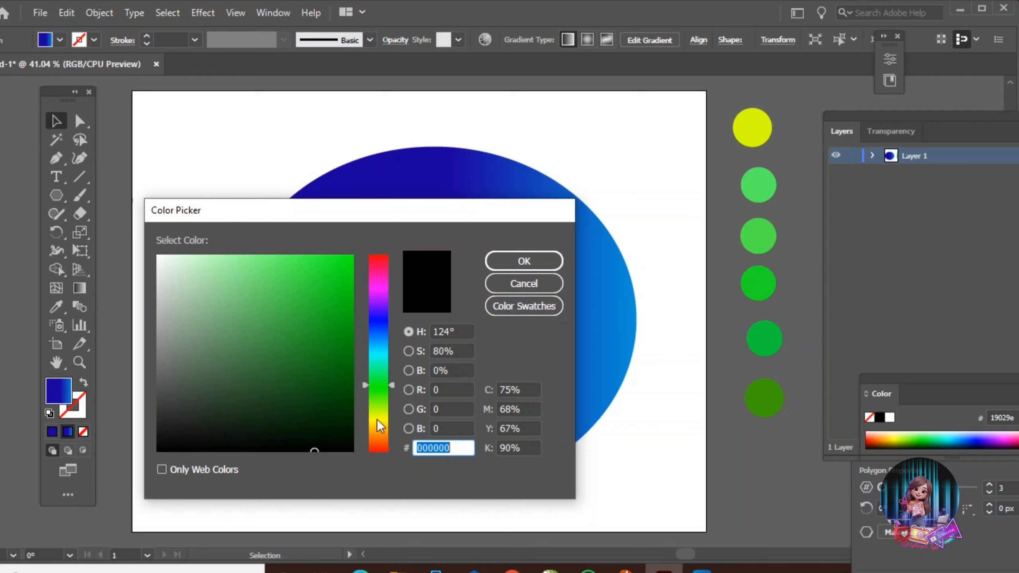
pyautogui.moveTo(176, 439); pyautogui.dragTo(161, 415)
pyautogui.click(518, 267)
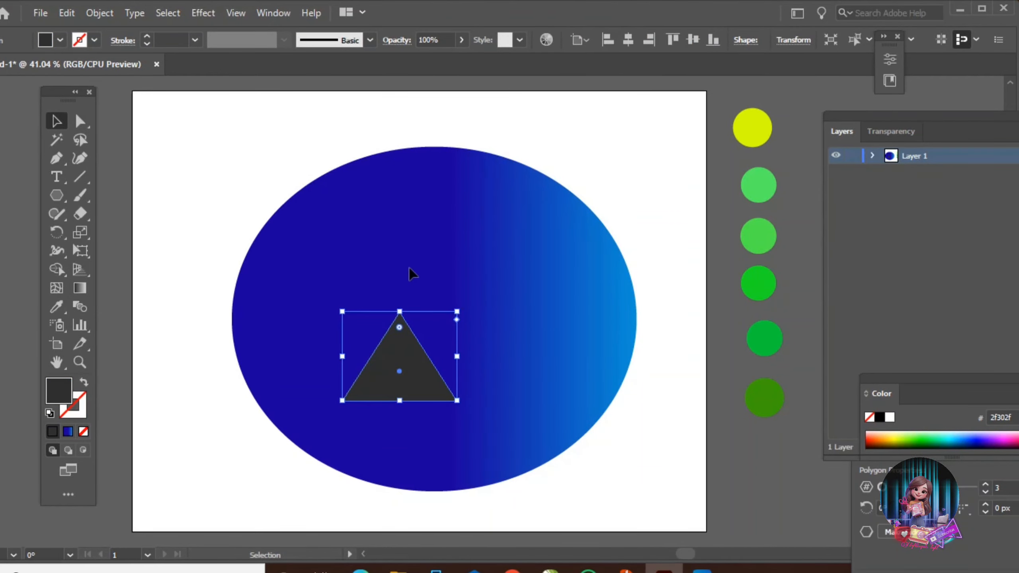
pyautogui.click(100, 13)
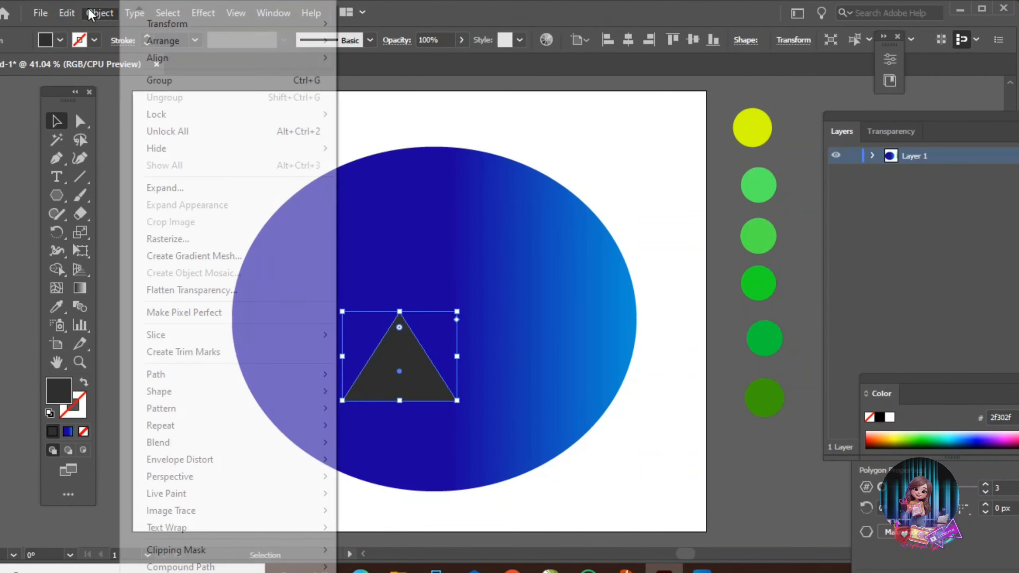
pyautogui.moveTo(143, 114)
pyautogui.click(421, 118)
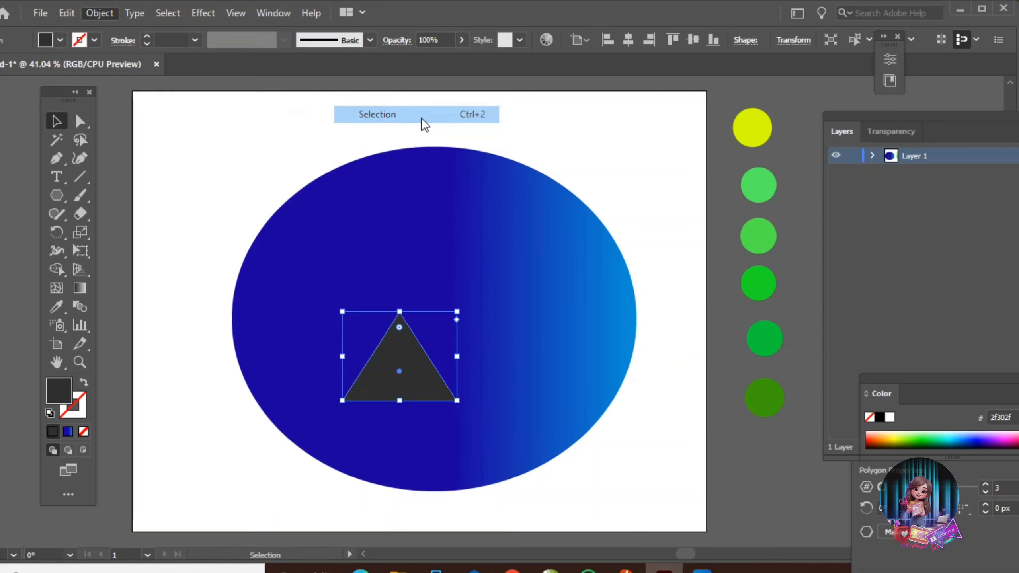
# Draw a closed, jagged shadow shape with the Pen tool over the triangle's left side, from its base to its peak
pyautogui.hotkey('ctrl', '+')
pyautogui.hotkey('ctrl', '+')
pyautogui.scroll(-1, 401, 136)
pyautogui.click(57, 159)
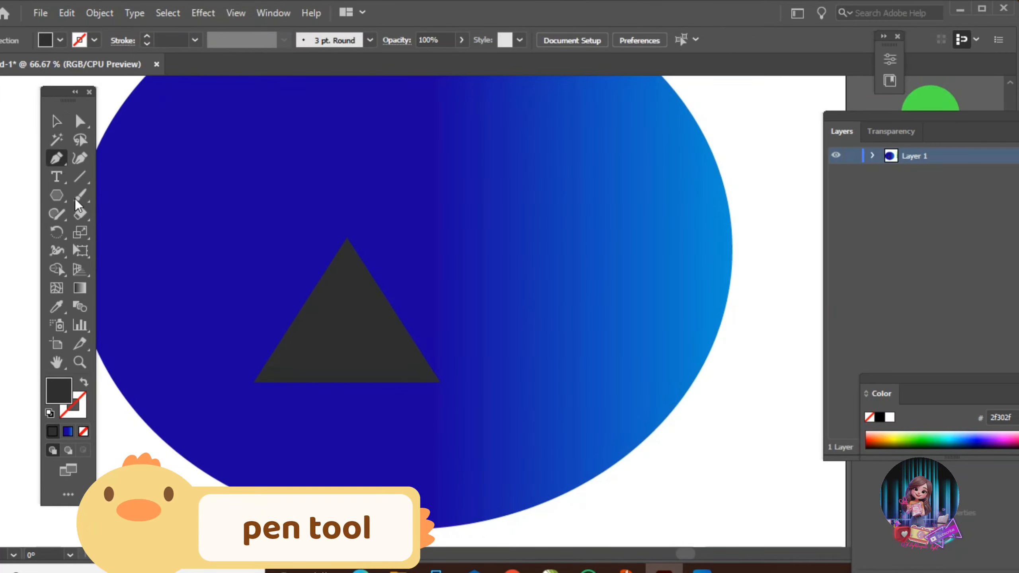
pyautogui.click(276, 381)
pyautogui.click(284, 464)
pyautogui.click(283, 422)
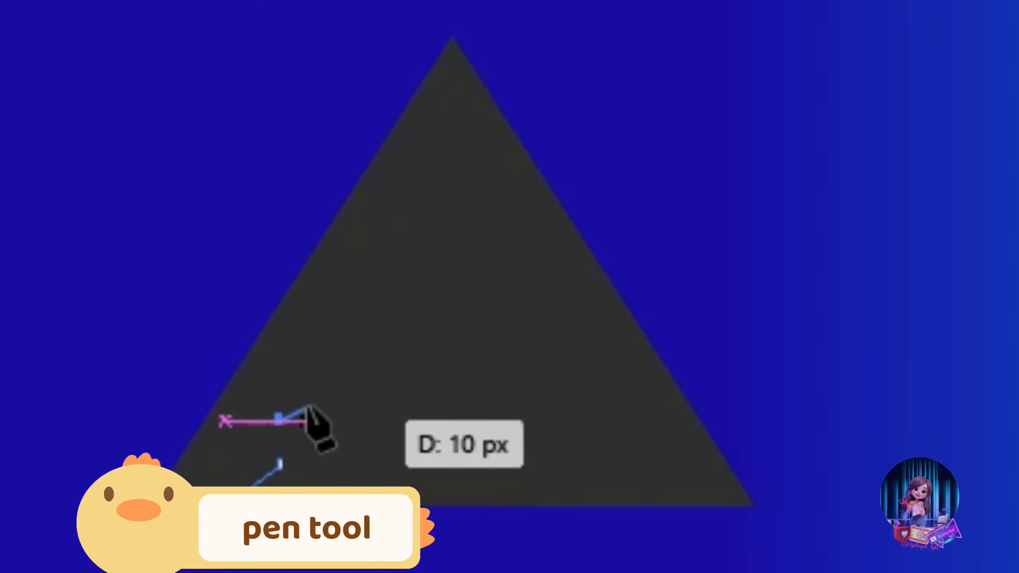
pyautogui.click(432, 321)
pyautogui.click(432, 273)
pyautogui.click(485, 269)
pyautogui.click(452, 37)
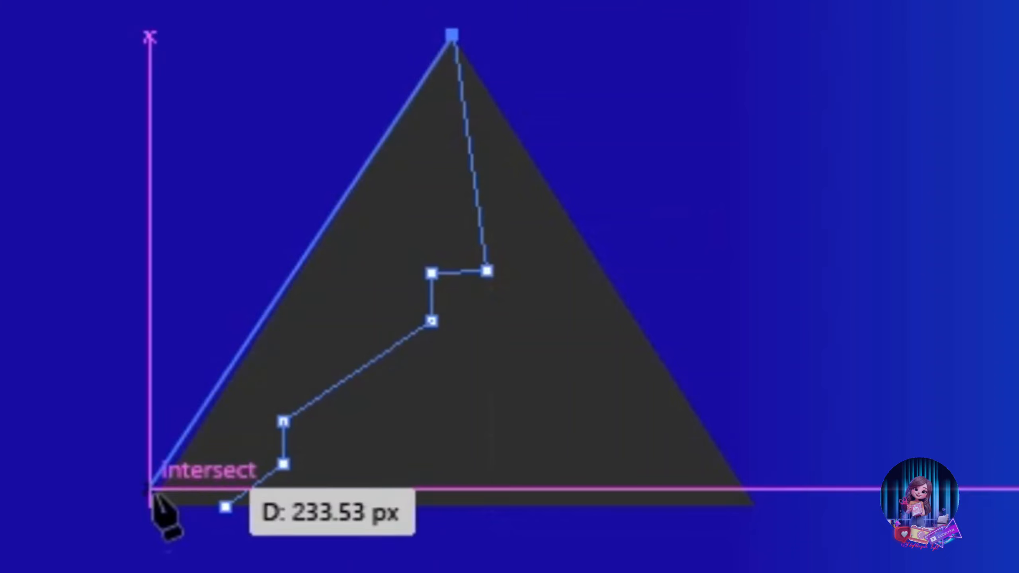
pyautogui.click(152, 505)
pyautogui.click(226, 507)
# Fill the jagged shadow shape with near-black 070707 and deselect it
pyautogui.doubleClick(53, 386)
pyautogui.click(161, 446)
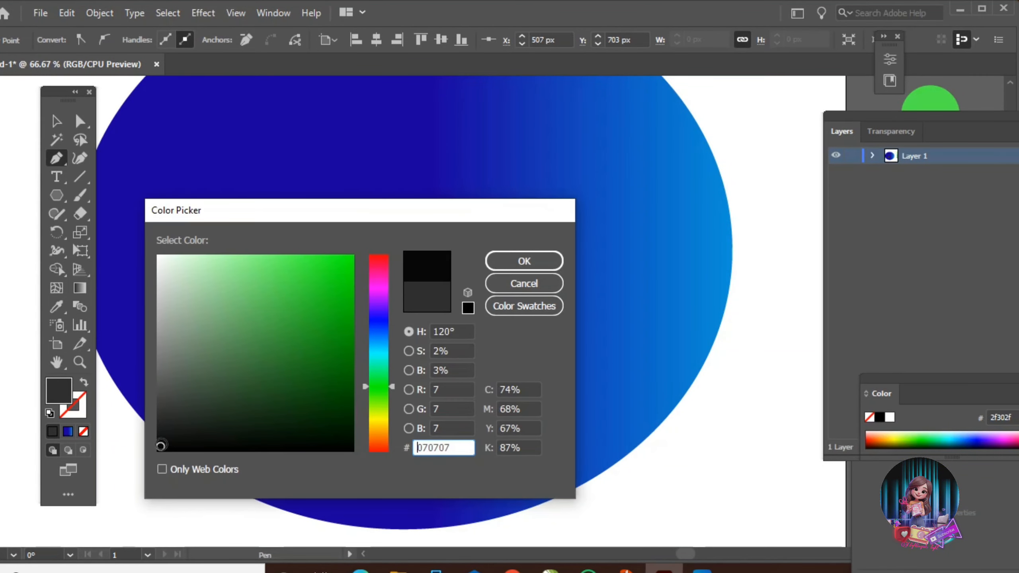
pyautogui.click(524, 260)
pyautogui.click(56, 121)
pyautogui.click(159, 493)
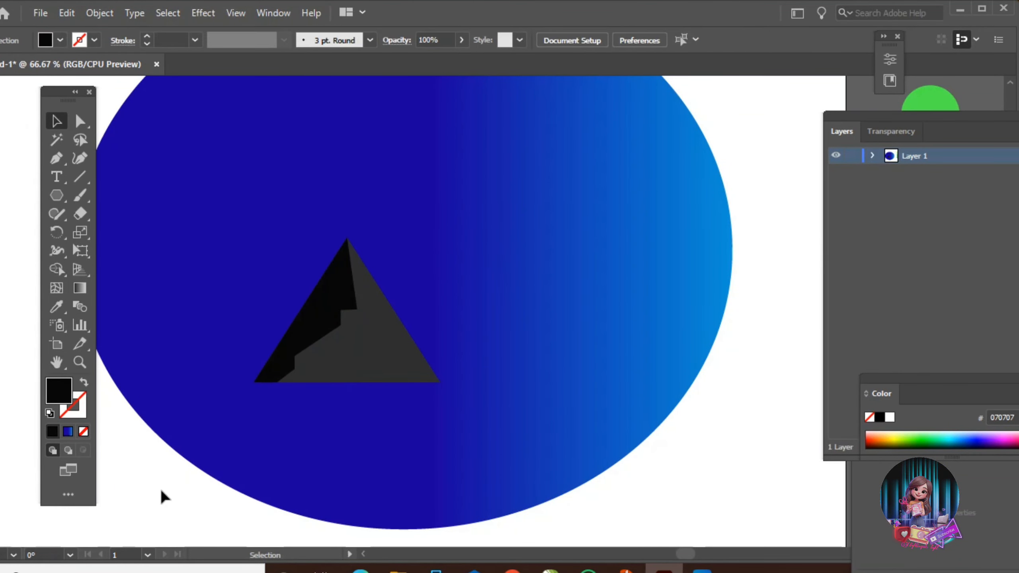
# Unlock the triangle and the background ellipse, and group the grey mountain triangle
pyautogui.click(335, 322)
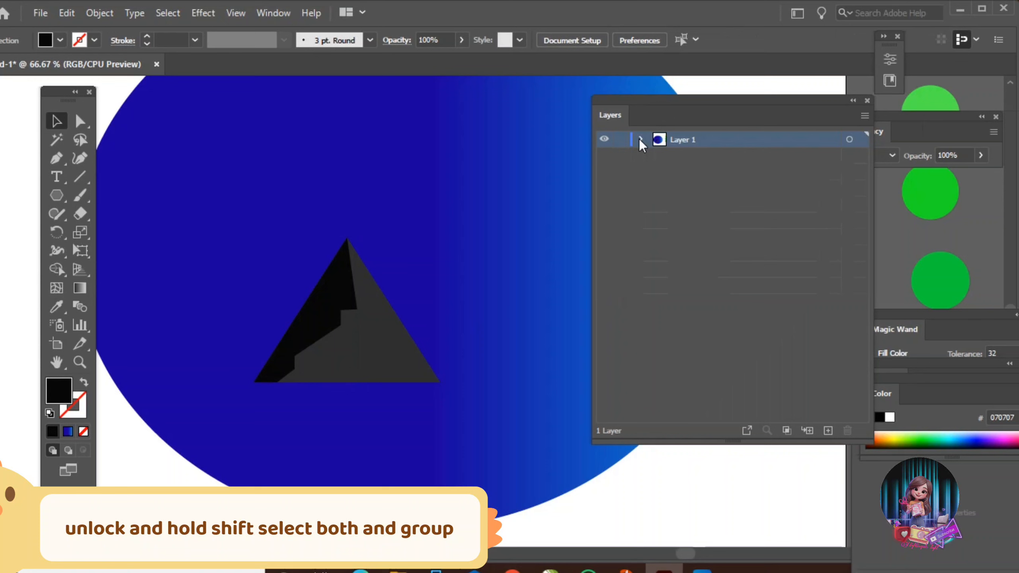
pyautogui.click(643, 144)
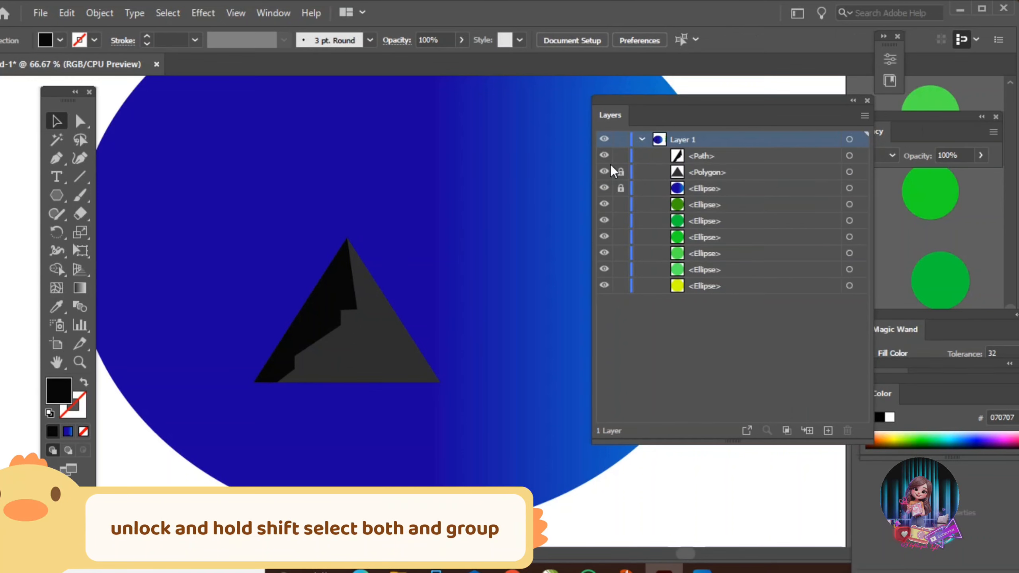
pyautogui.moveTo(640, 117); pyautogui.dragTo(871, 150)
pyautogui.click(340, 318)
pyautogui.keyDown('shift'); pyautogui.click(393, 380); pyautogui.keyUp('shift')
pyautogui.rightClick(378, 373)
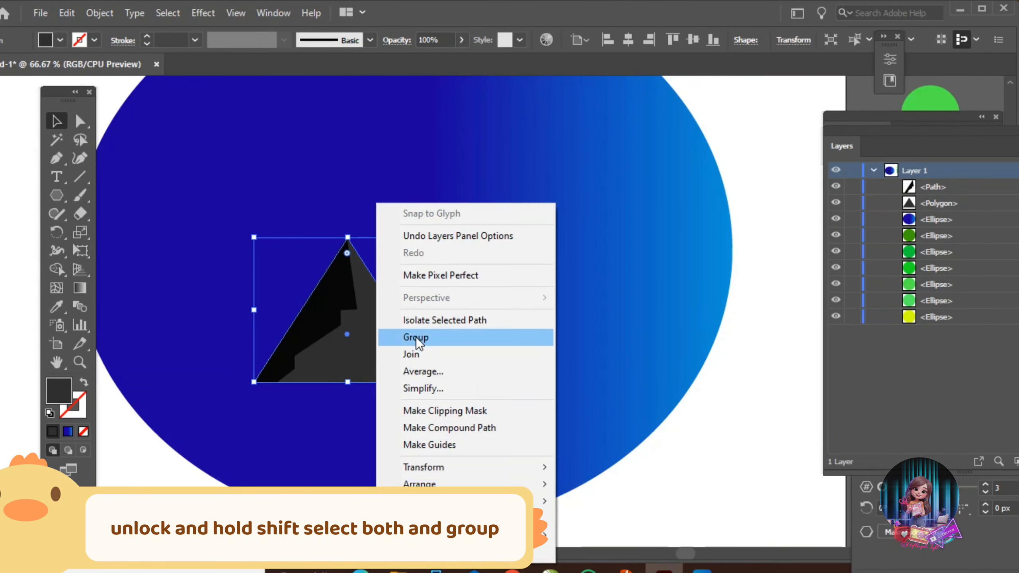
pyautogui.click(417, 337)
# Duplicate the triangle group four times into an overlapping mountain range, and make the rightmost peak narrower and taller
pyautogui.moveTo(376, 371); pyautogui.dragTo(571, 413)
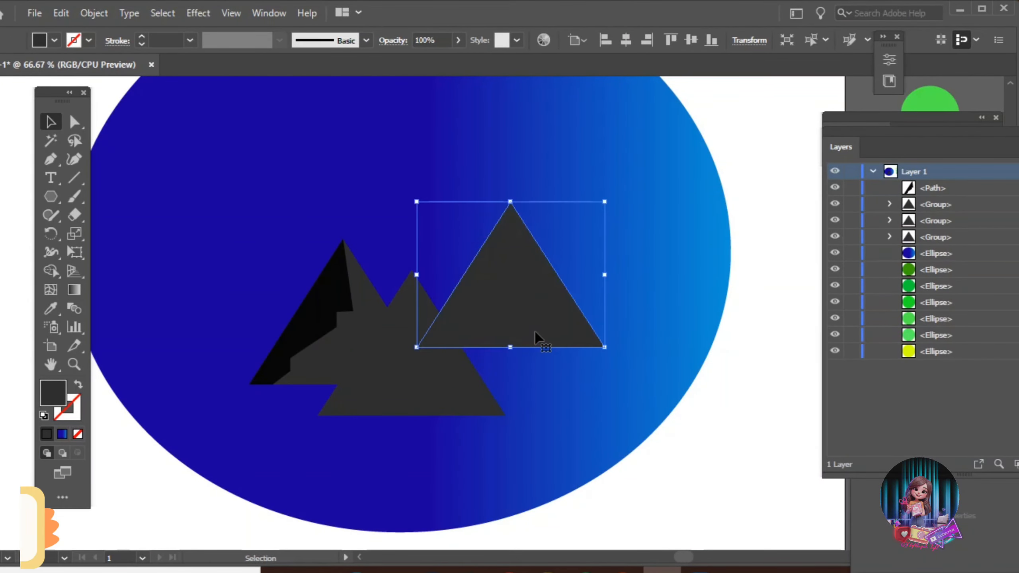
pyautogui.moveTo(572, 413); pyautogui.dragTo(635, 382)
pyautogui.moveTo(702, 389); pyautogui.dragTo(691, 385)
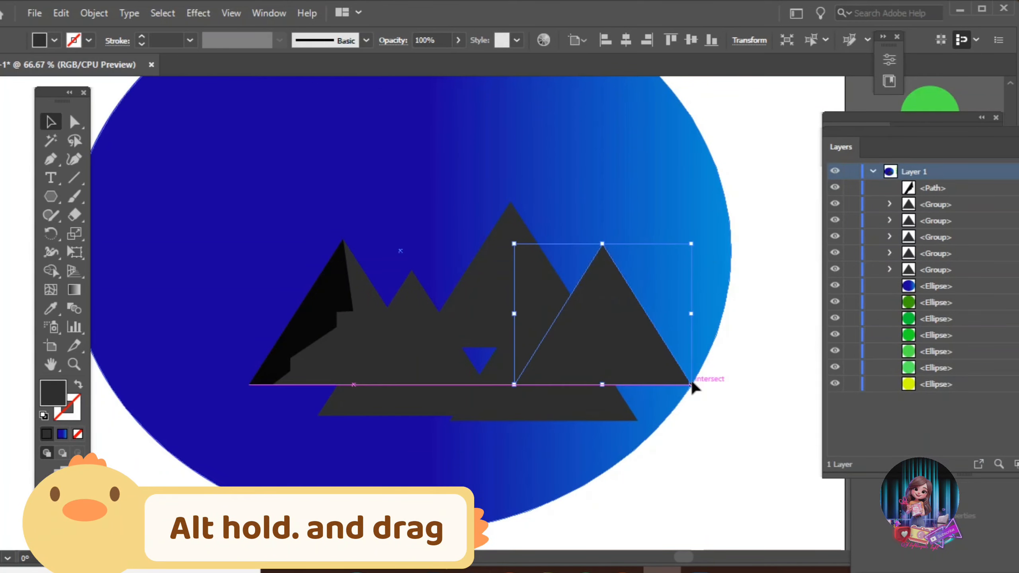
pyautogui.scroll(2, 560, 351)
pyautogui.moveTo(603, 300); pyautogui.dragTo(604, 278)
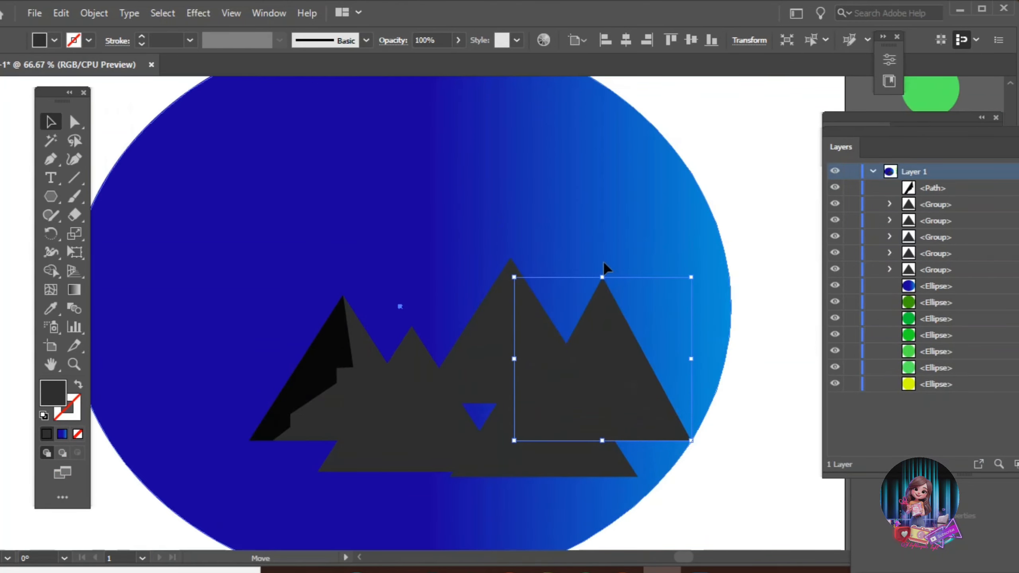
# Recolour the duplicated mountain triangles in different lighter shades of grey
pyautogui.click(603, 267)
pyautogui.click(417, 395)
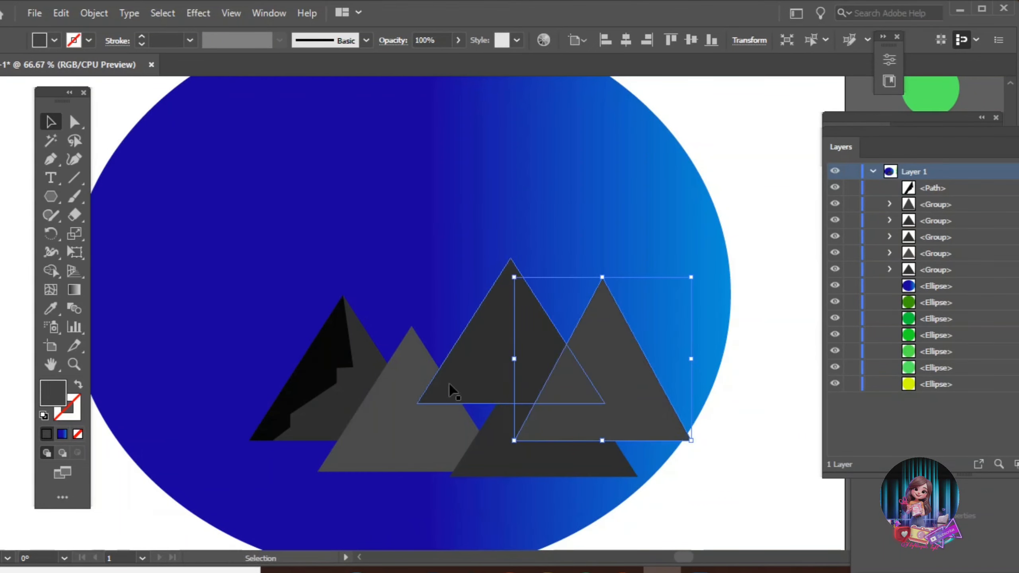
pyautogui.doubleClick(53, 396)
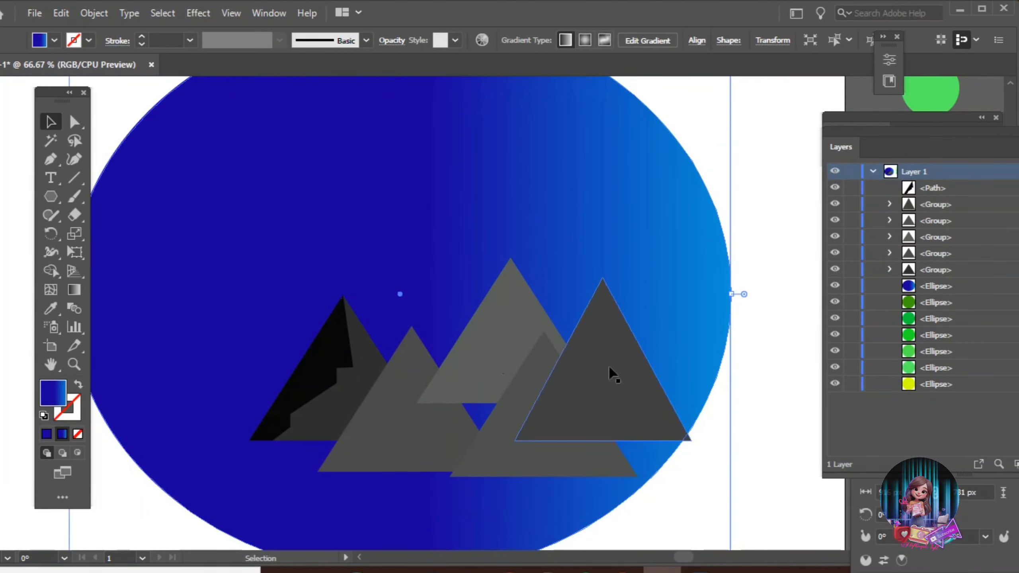
# Duplicate the black jagged shadow shape onto the four other mountains
pyautogui.moveTo(332, 415); pyautogui.dragTo(373, 408)
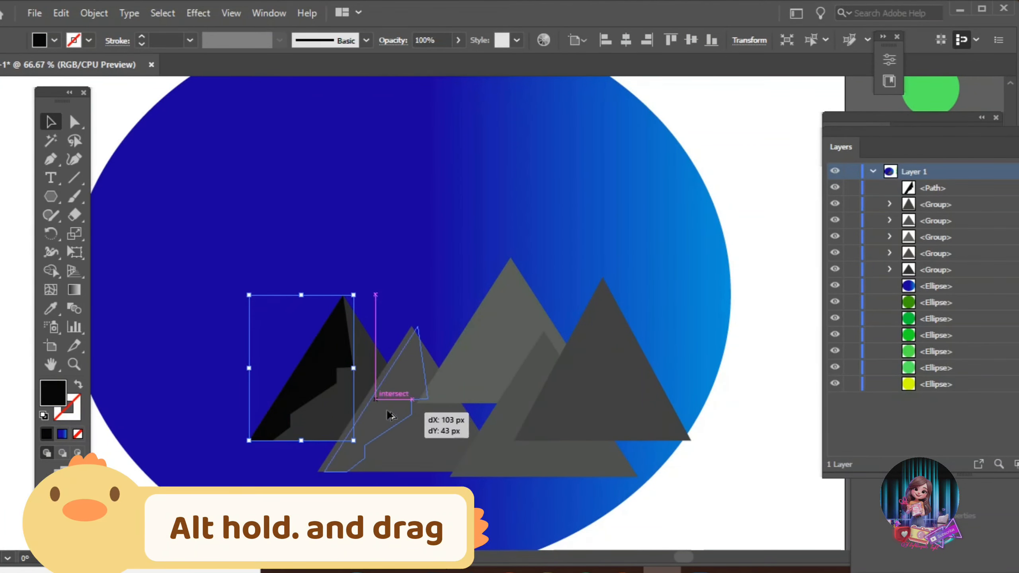
pyautogui.moveTo(377, 416); pyautogui.dragTo(401, 446)
pyautogui.moveTo(400, 398); pyautogui.dragTo(498, 329)
pyautogui.moveTo(479, 355); pyautogui.dragTo(513, 430)
pyautogui.moveTo(513, 431); pyautogui.dragTo(578, 386)
# Resize the shadow on the rightmost mountain to fit its edge, and align the shadow of the small middle mountain
pyautogui.moveTo(624, 283); pyautogui.dragTo(616, 279)
pyautogui.moveTo(611, 280); pyautogui.dragTo(614, 274)
pyautogui.moveTo(520, 436); pyautogui.dragTo(515, 440)
pyautogui.click(523, 510)
pyautogui.click(472, 252)
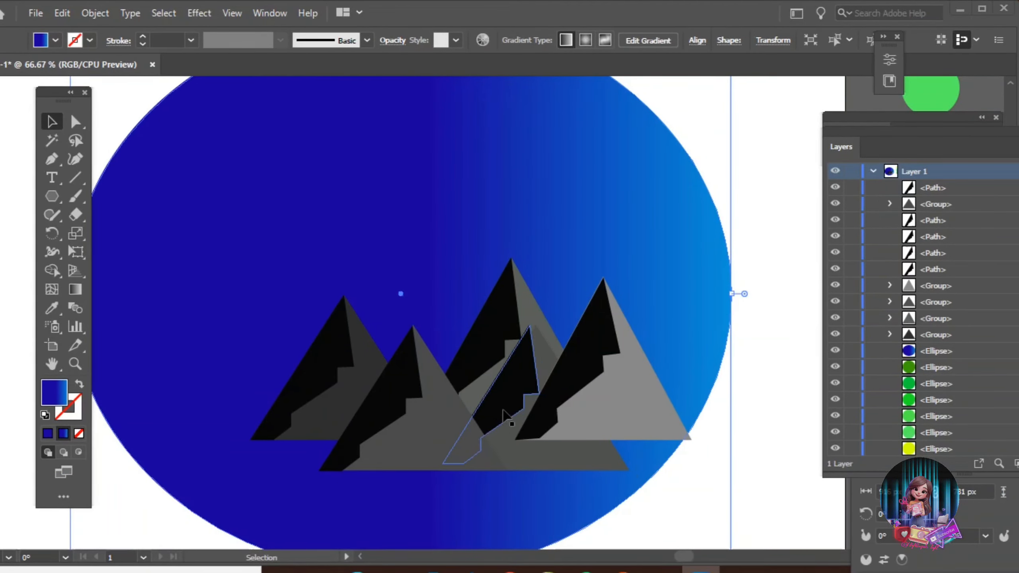
pyautogui.moveTo(515, 411); pyautogui.dragTo(508, 406)
pyautogui.click(572, 289)
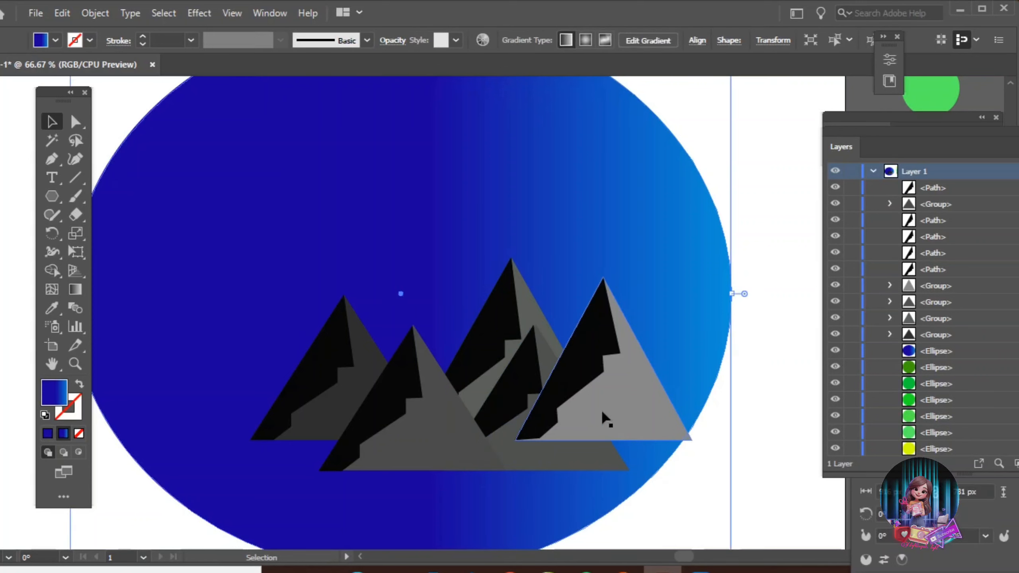
# Enlarge the rightmost mountain together with its shadow, and shift the tall back mountain slightly left
pyautogui.click(603, 414)
pyautogui.moveTo(516, 441); pyautogui.dragTo(512, 474)
pyautogui.click(646, 289)
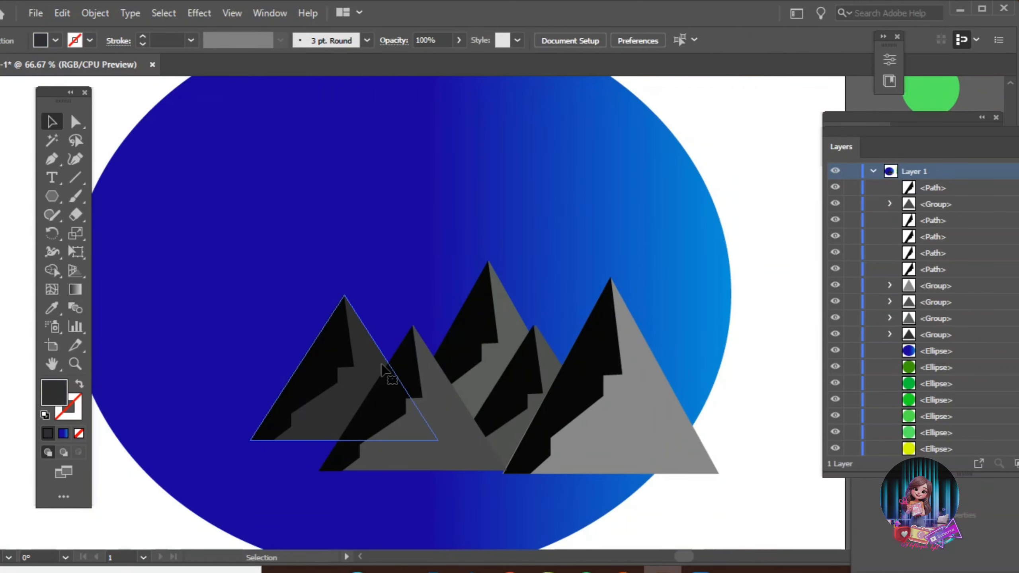
# Apply a Multiply drop shadow to the front-left mountain with 75% opacity, 7 px X and Y offsets and 5 px blur
pyautogui.click(401, 385)
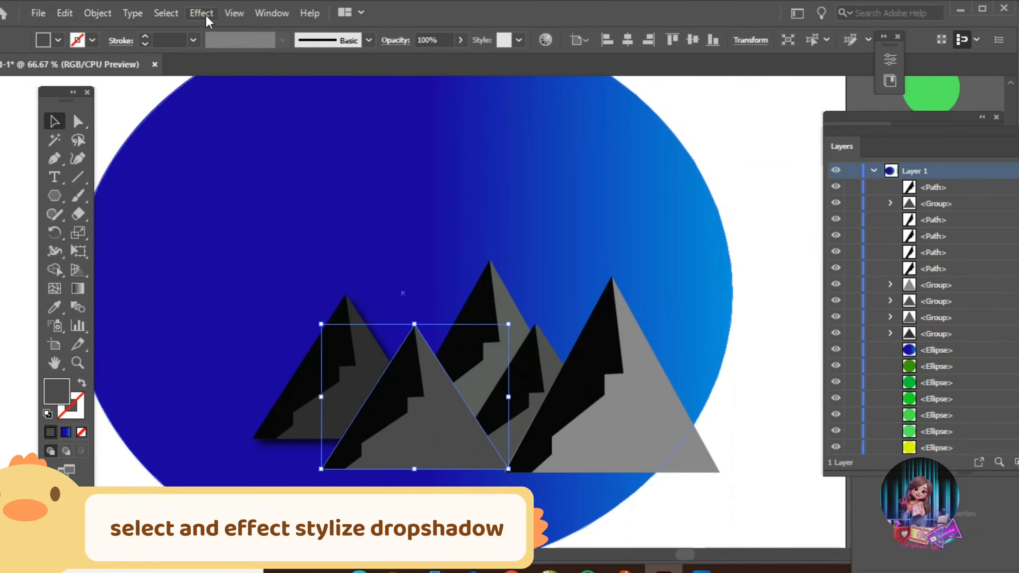
pyautogui.click(200, 13)
pyautogui.moveTo(256, 191)
pyautogui.click(401, 190)
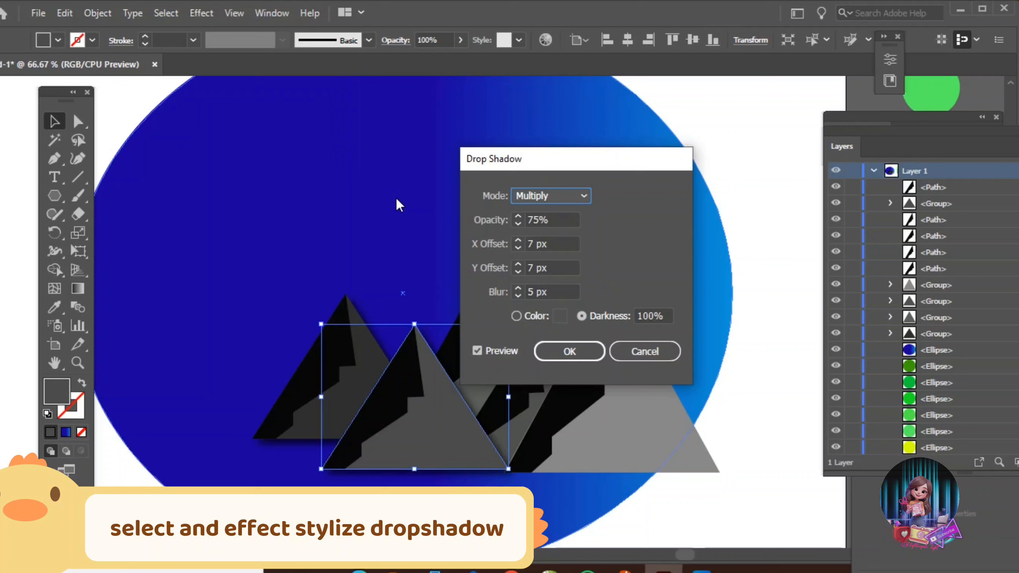
pyautogui.click(570, 351)
# Apply the same drop shadow effect to the back, small middle and rightmost mountains
pyautogui.click(515, 323)
pyautogui.click(547, 364)
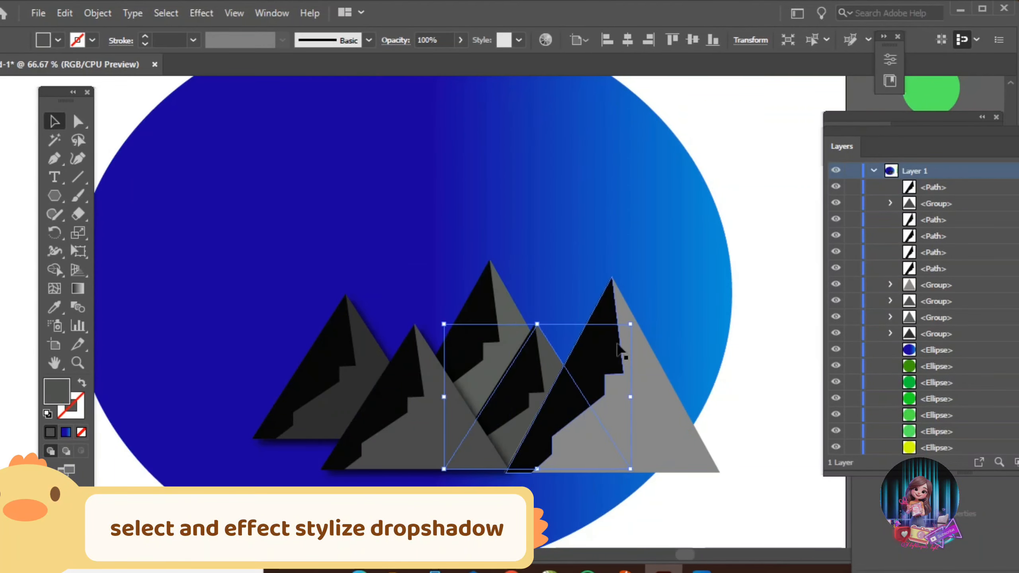
pyautogui.keyDown('shift'); pyautogui.click(619, 353); pyautogui.keyUp('shift')
pyautogui.keyDown('shift'); pyautogui.click(510, 321); pyautogui.keyUp('shift')
pyautogui.click(199, 13)
pyautogui.moveTo(256, 189)
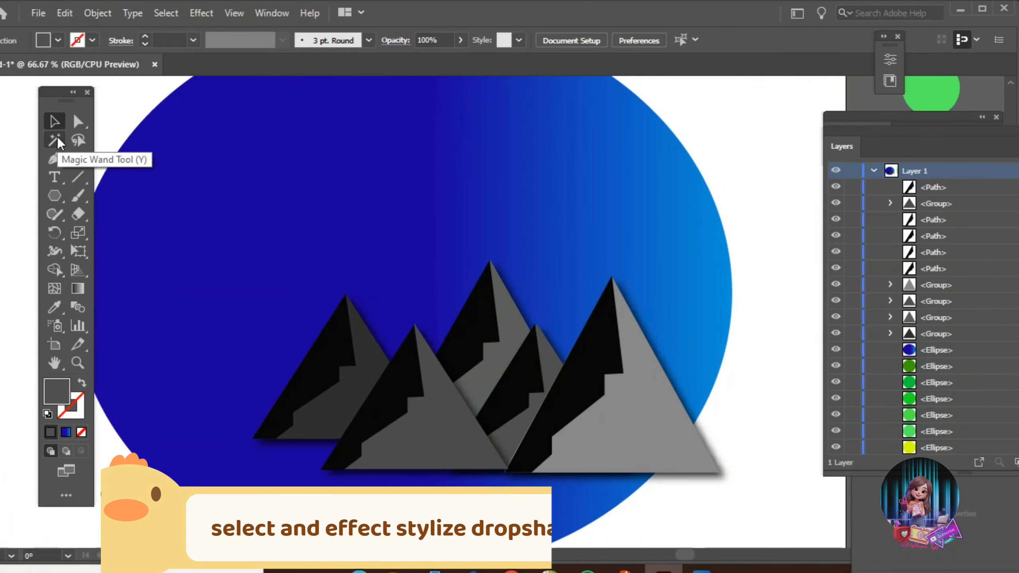
# Draw a small bent-wing bird shape with the Pen tool in the dark blue sky above and left of the mountains
pyautogui.moveTo(686, 556); pyautogui.dragTo(682, 556)
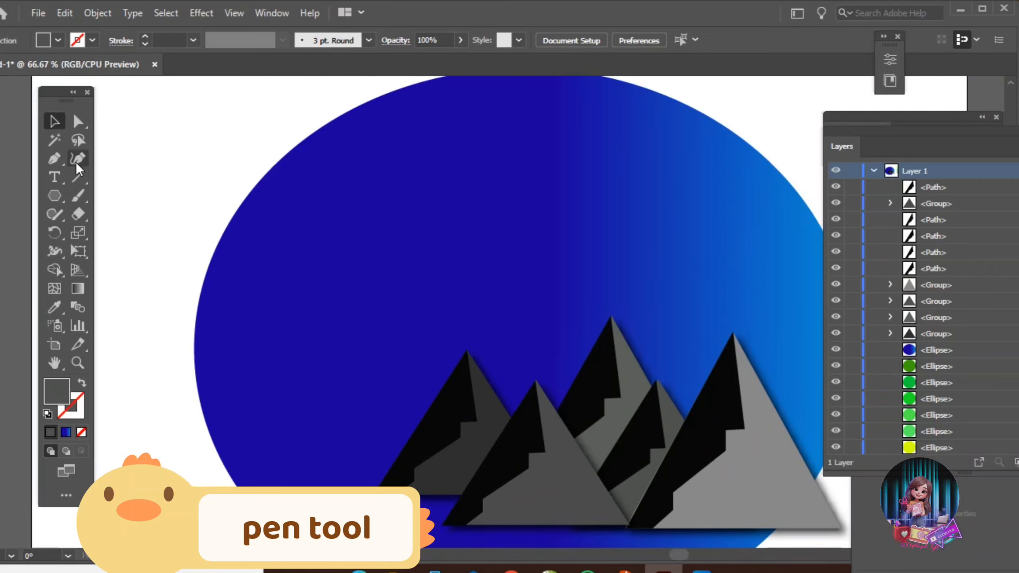
pyautogui.click(54, 159)
pyautogui.click(359, 207)
pyautogui.click(380, 175)
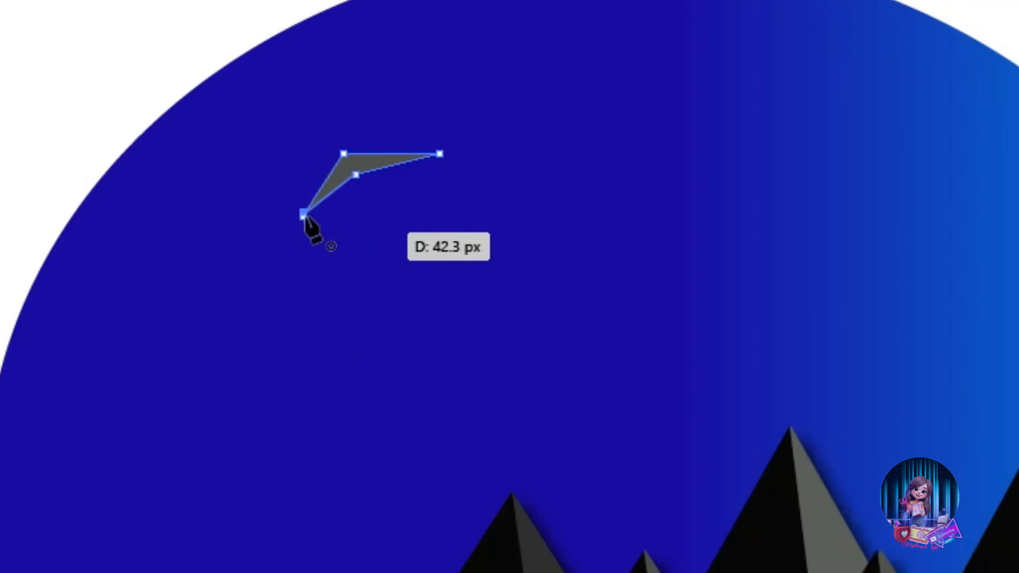
pyautogui.click(303, 216)
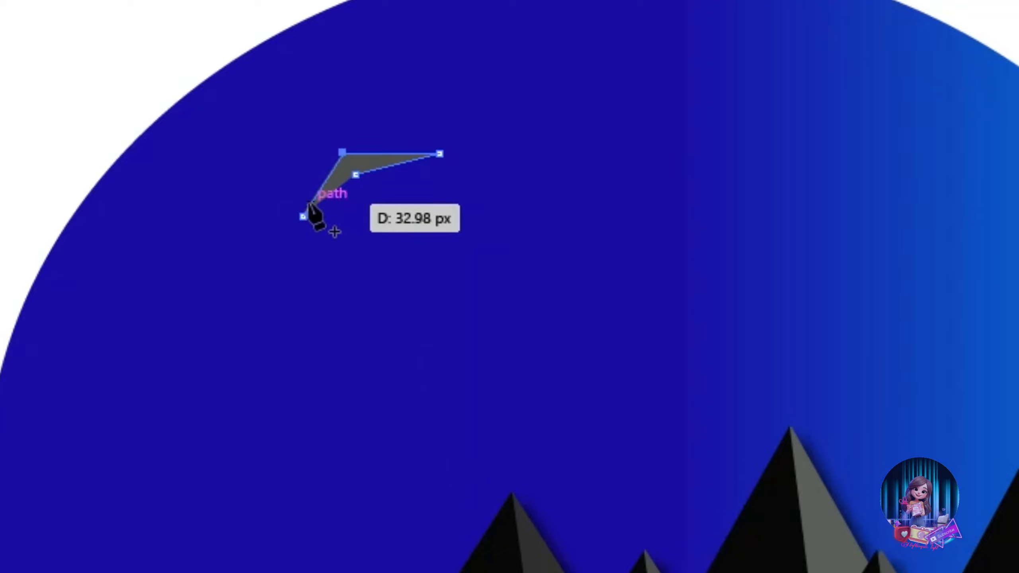
# Duplicate the white bird into a flock of five, varying the size and angle of the copies and spacing them out
pyautogui.moveTo(389, 135); pyautogui.dragTo(308, 239)
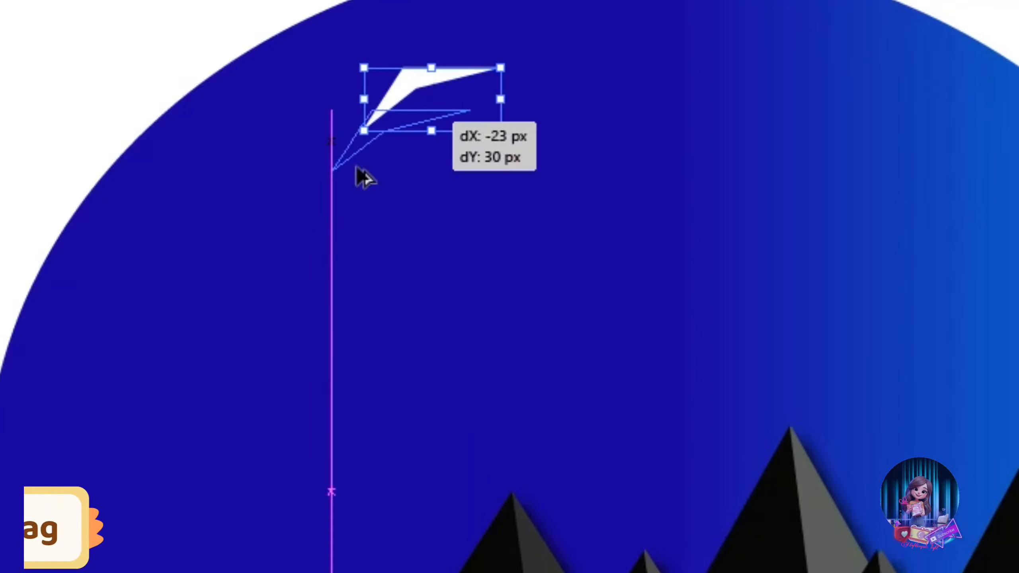
pyautogui.moveTo(337, 185); pyautogui.dragTo(285, 124)
pyautogui.moveTo(277, 127); pyautogui.dragTo(183, 209)
pyautogui.moveTo(284, 205); pyautogui.dragTo(257, 217)
pyautogui.click(281, 133)
pyautogui.moveTo(374, 121); pyautogui.dragTo(297, 123)
pyautogui.click(185, 226)
pyautogui.moveTo(256, 216); pyautogui.dragTo(201, 241)
pyautogui.moveTo(168, 247); pyautogui.dragTo(239, 198)
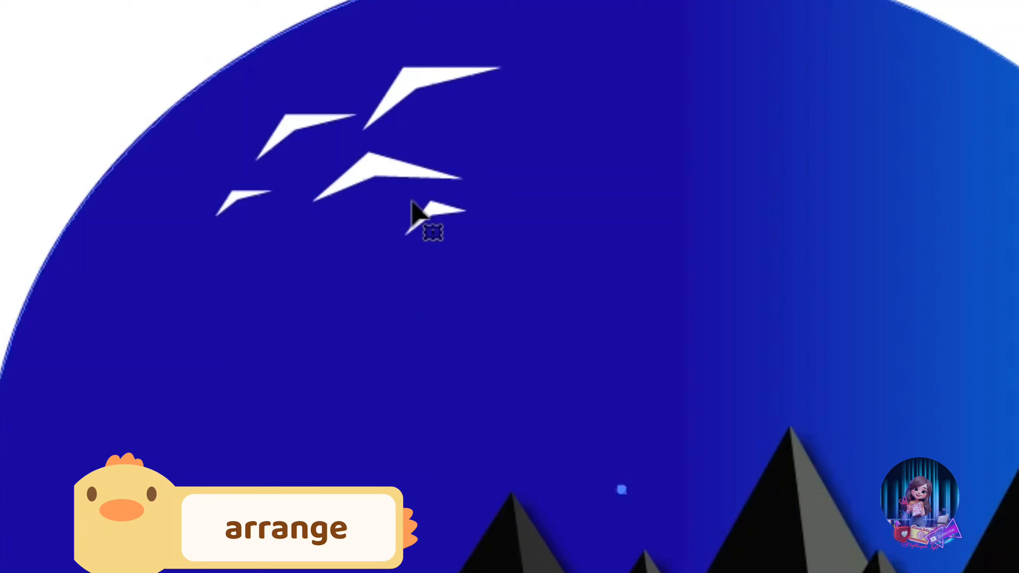
# Select the five birds together, shift the flock down and to the right, and shrink it slightly
pyautogui.moveTo(322, 120); pyautogui.dragTo(548, 127)
pyautogui.moveTo(197, 158); pyautogui.dragTo(237, 200)
pyautogui.hotkey('ctrl', 'z')
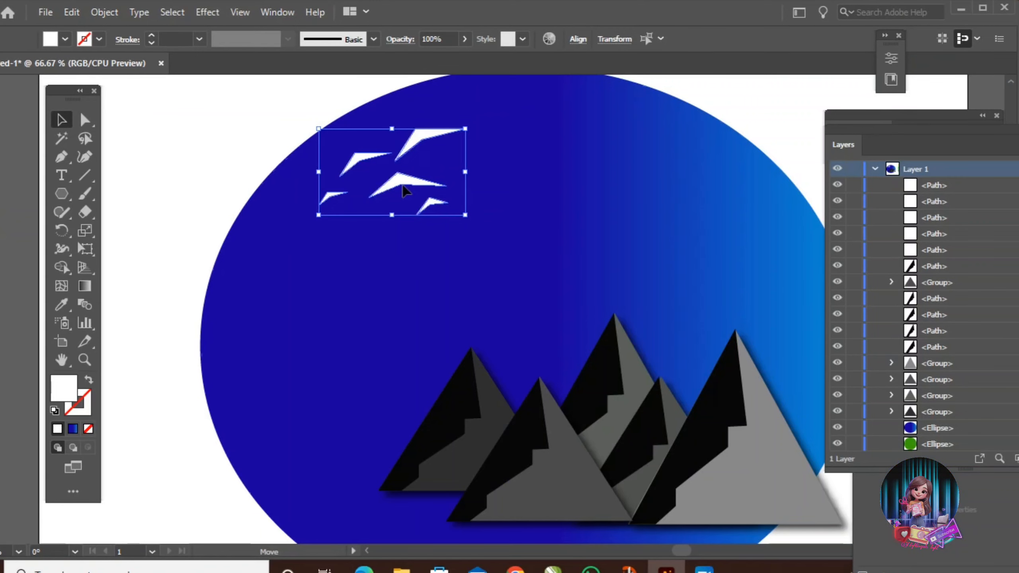
pyautogui.moveTo(405, 183); pyautogui.dragTo(439, 239)
pyautogui.moveTo(505, 272); pyautogui.dragTo(498, 261)
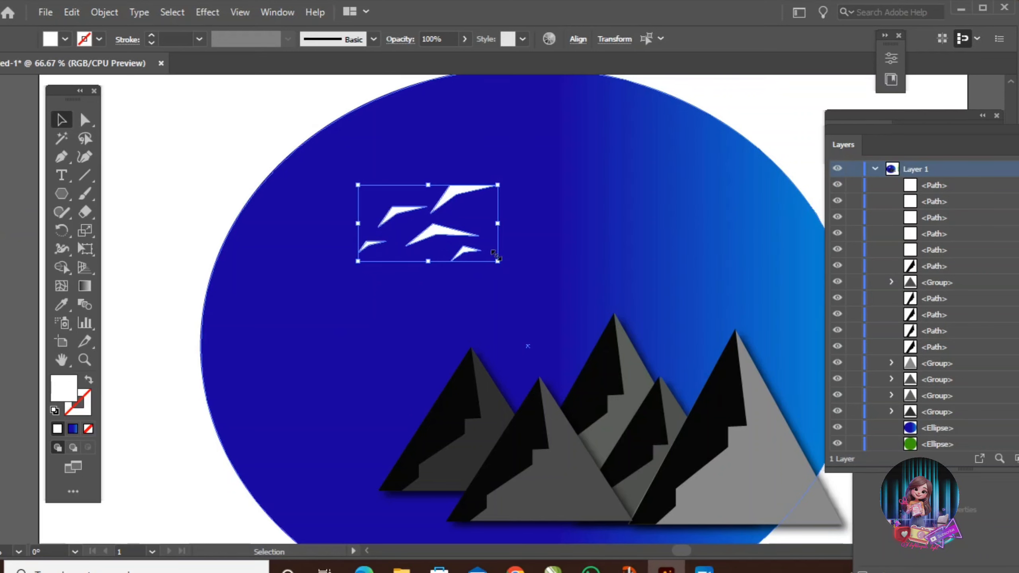
# Apply a Normal-mode drop shadow to the birds with 75% opacity, 7 px X and Y offsets and 5 px blur
pyautogui.click(201, 15)
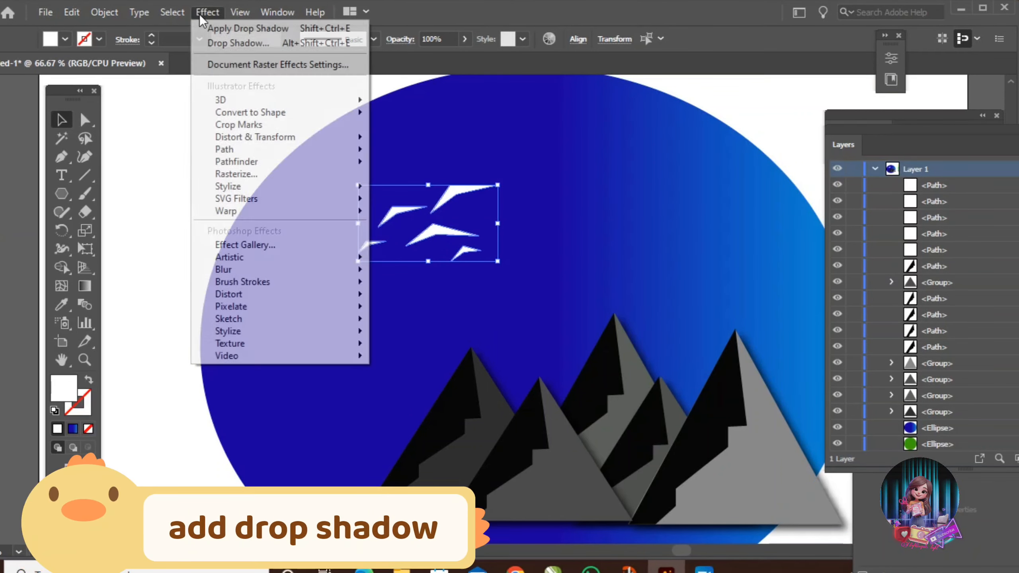
pyautogui.moveTo(243, 189)
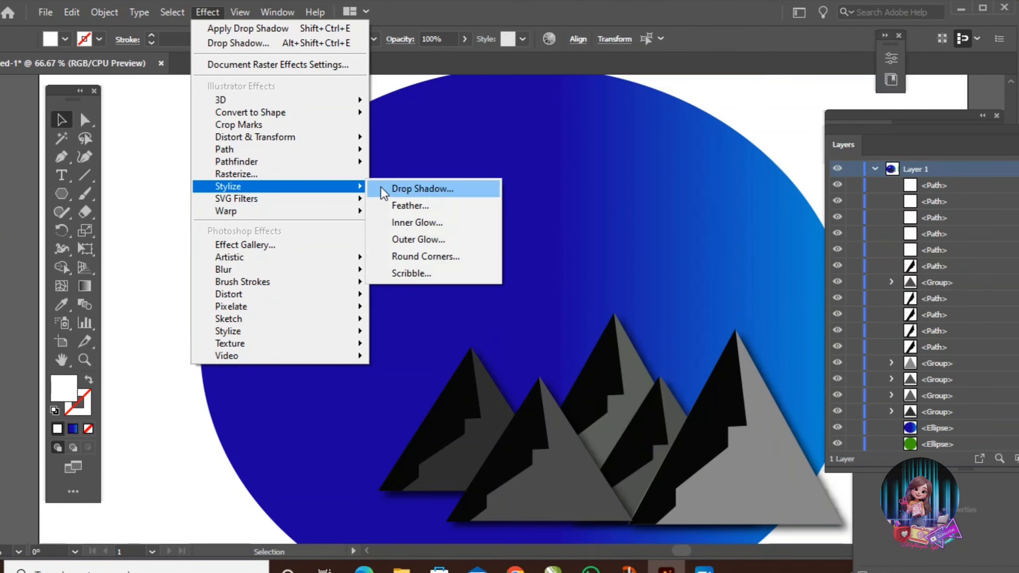
pyautogui.click(421, 189)
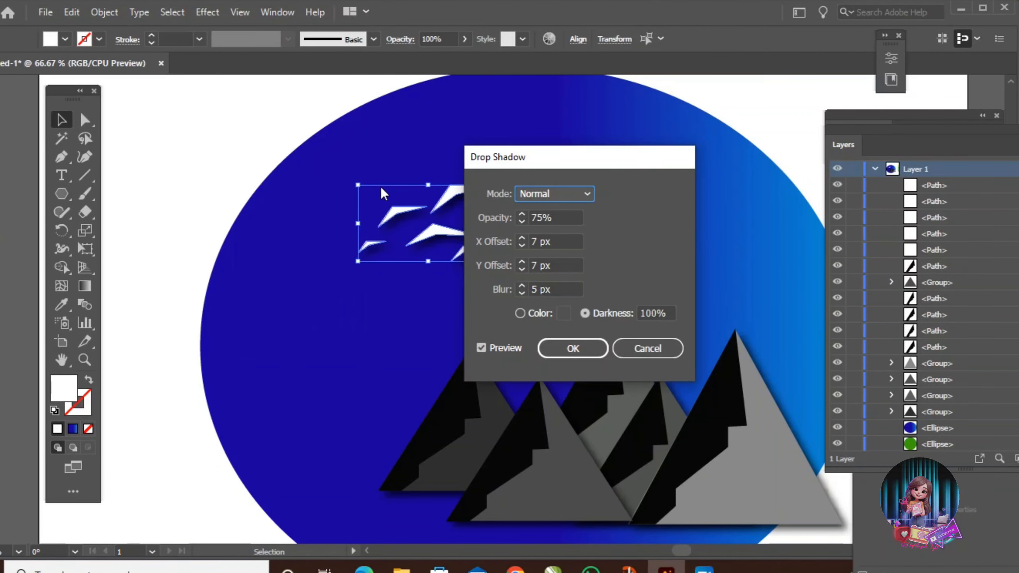
pyautogui.click(577, 347)
pyautogui.click(585, 303)
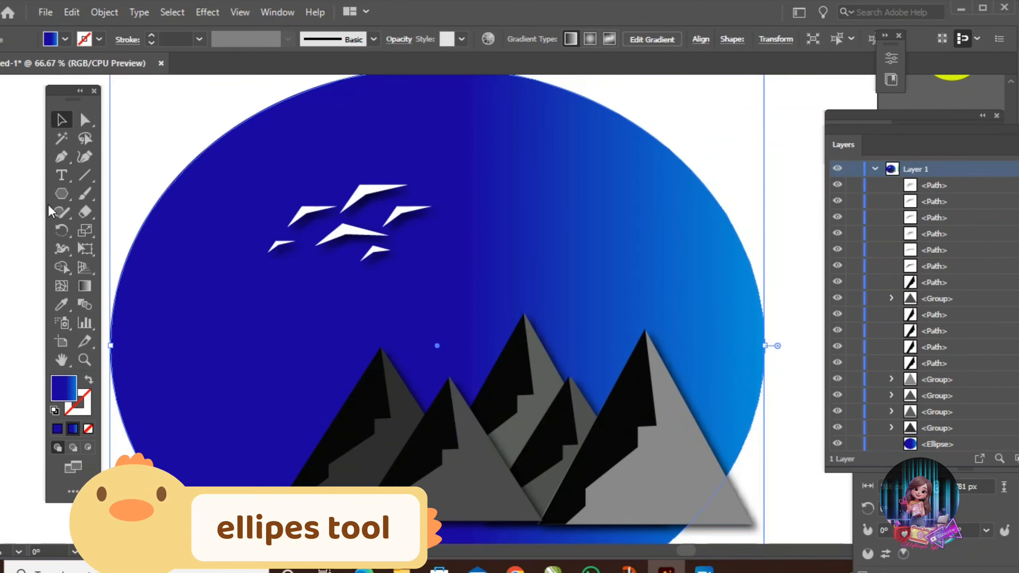
# Draw a circle for the sun with the Ellipse tool in the lighter sky above the back mountain
pyautogui.rightClick(62, 194)
pyautogui.click(120, 231)
pyautogui.moveTo(509, 171); pyautogui.dragTo(631, 292)
# Give the sun circle a radial gradient from yellow-green (#c0d813) at the centre to orange at the edge
pyautogui.click(84, 286)
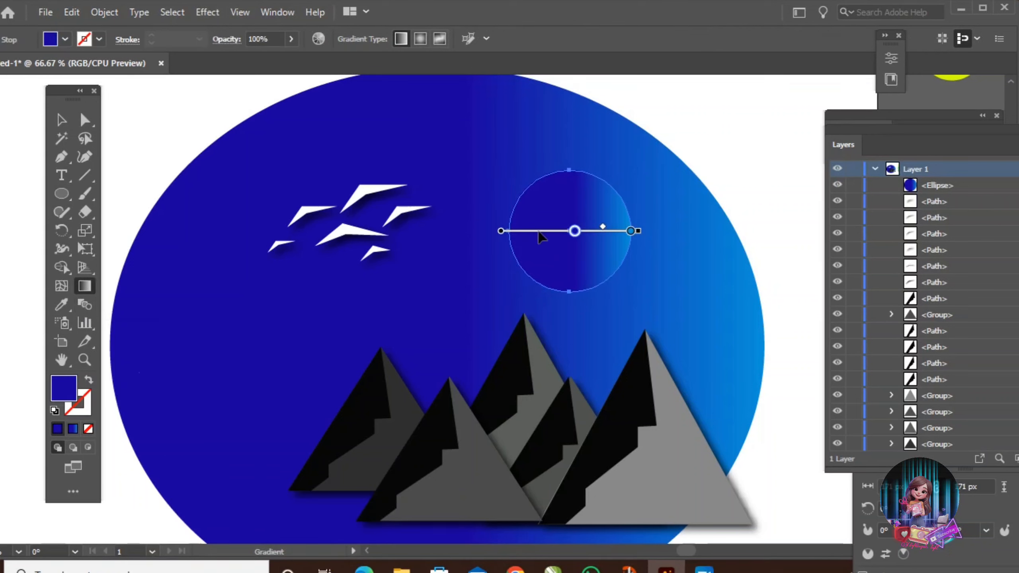
pyautogui.doubleClick(63, 387)
pyautogui.click(383, 417)
pyautogui.click(339, 285)
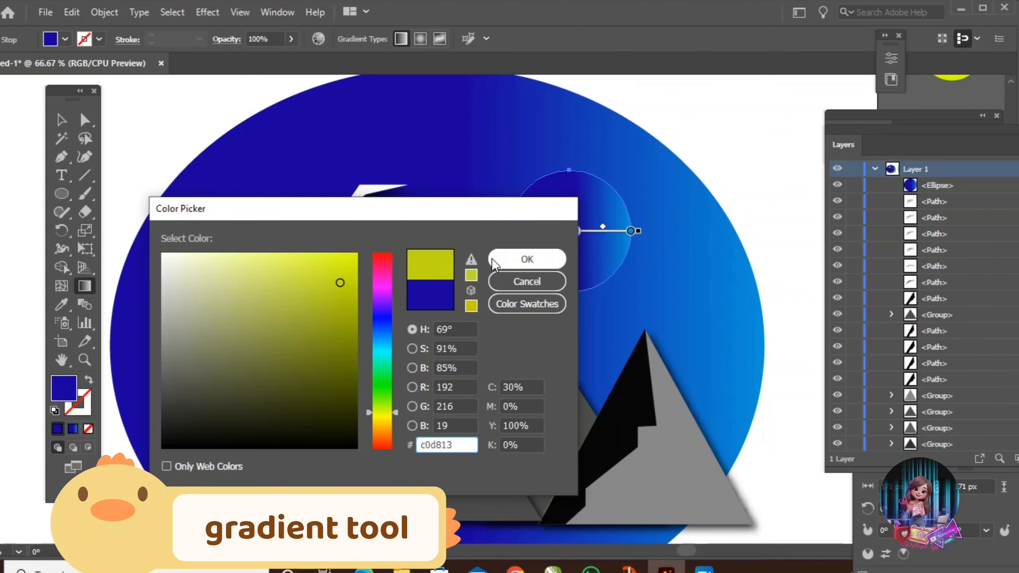
pyautogui.click(527, 258)
pyautogui.doubleClick(62, 397)
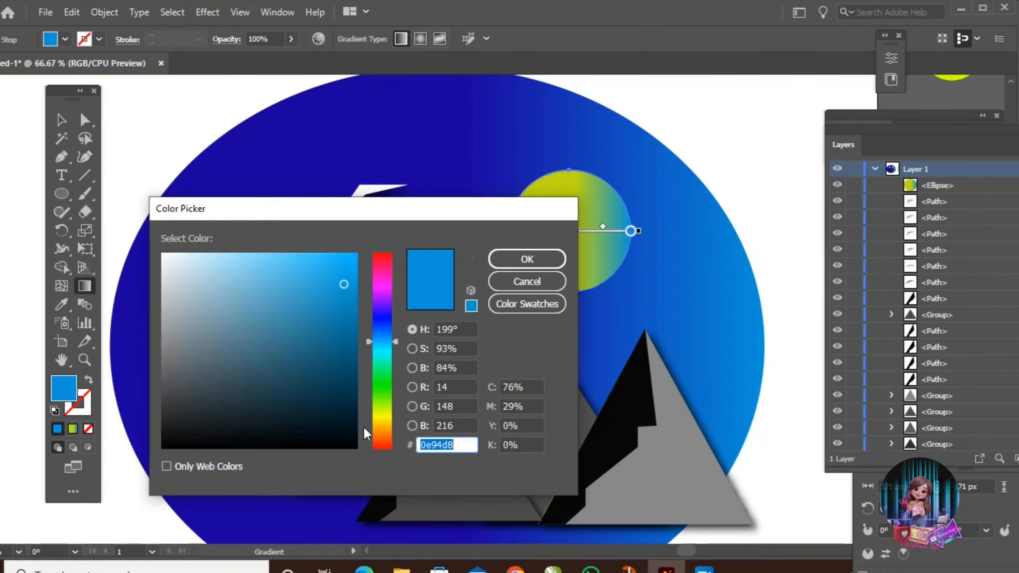
pyautogui.click(365, 343)
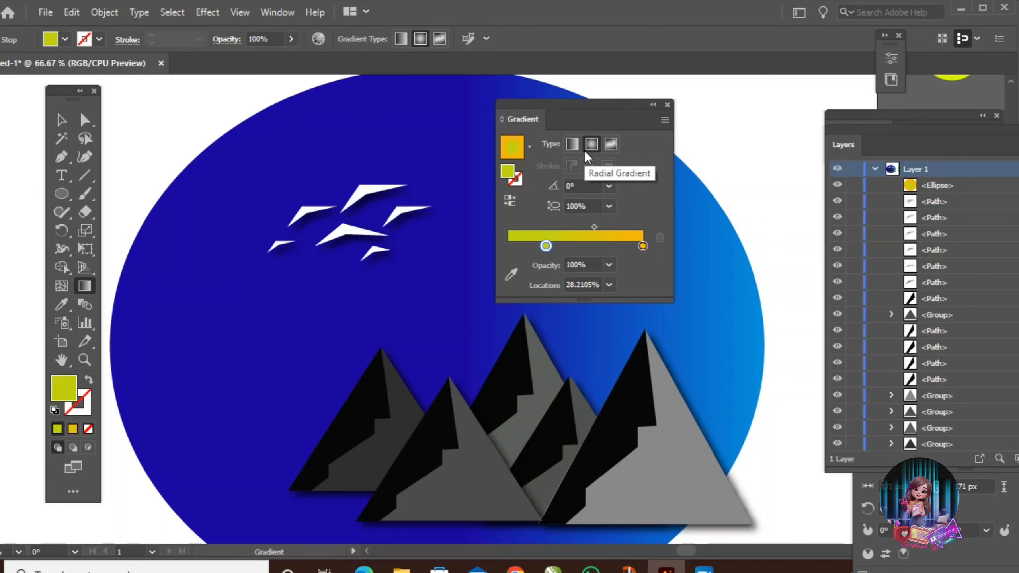
pyautogui.moveTo(603, 104); pyautogui.dragTo(722, 216)
pyautogui.click(785, 217)
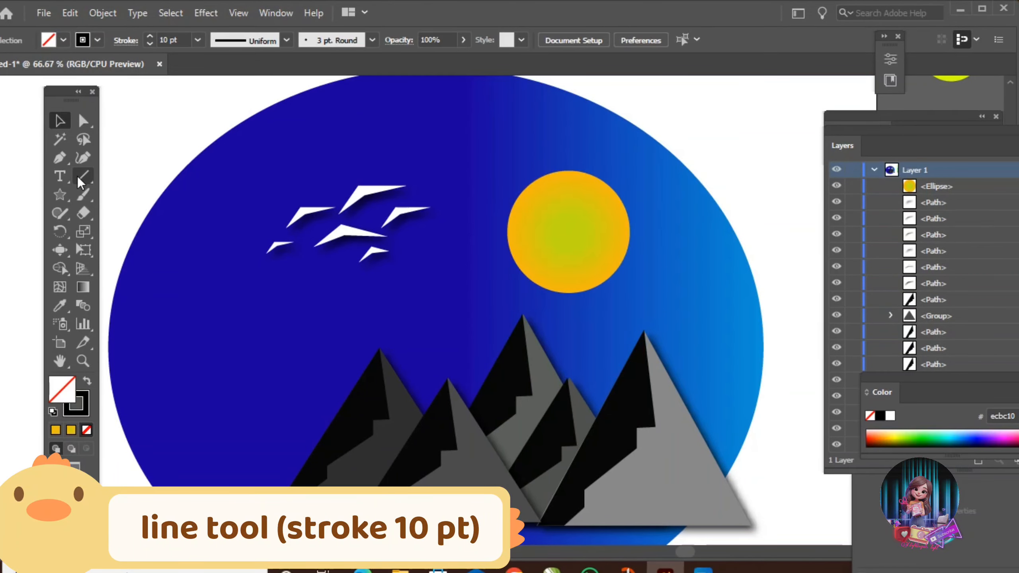
# Draw a horizontal black line about 200 px long with a 10 pt stroke across the sun's left side
pyautogui.click(83, 178)
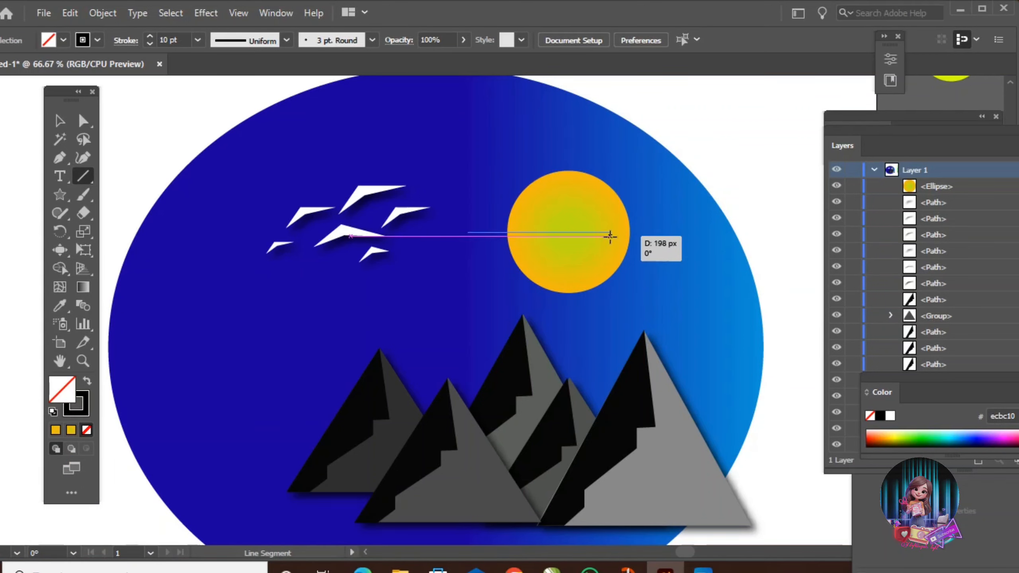
pyautogui.moveTo(610, 236); pyautogui.dragTo(610, 237)
pyautogui.click(610, 236)
pyautogui.click(470, 331)
pyautogui.press('Delete')
# Apply the Pucker & Bloat effect at 40% bloat to the black line
pyautogui.press('v')
pyautogui.click(485, 233)
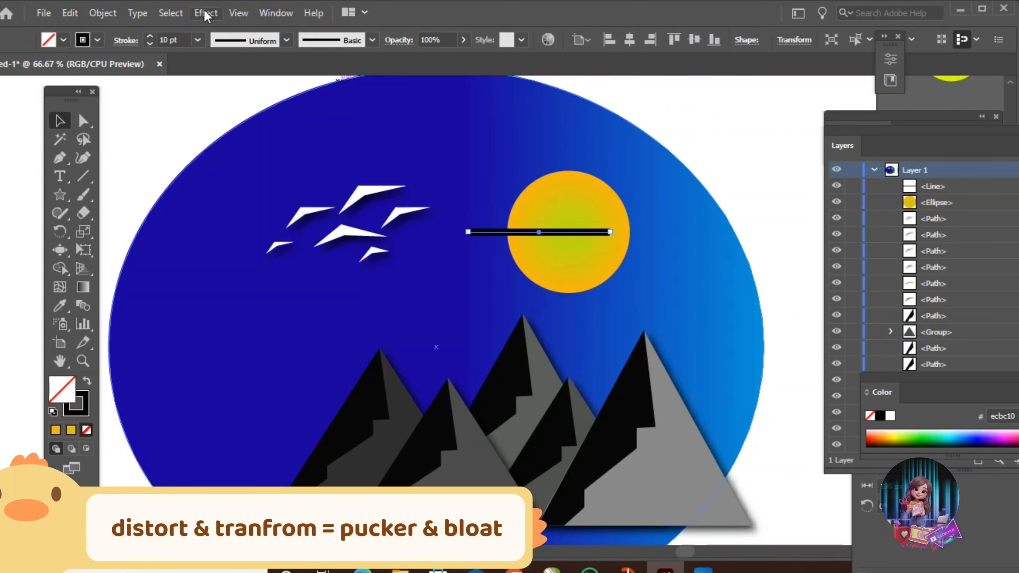
pyautogui.click(206, 13)
pyautogui.moveTo(281, 137)
pyautogui.click(405, 152)
pyautogui.write('28')
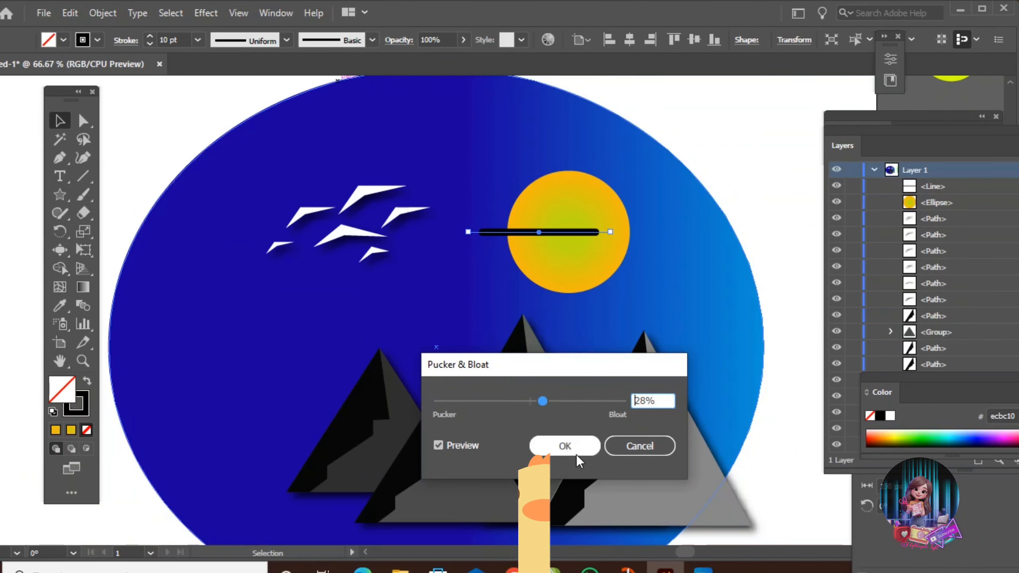
pyautogui.moveTo(543, 401); pyautogui.dragTo(548, 401)
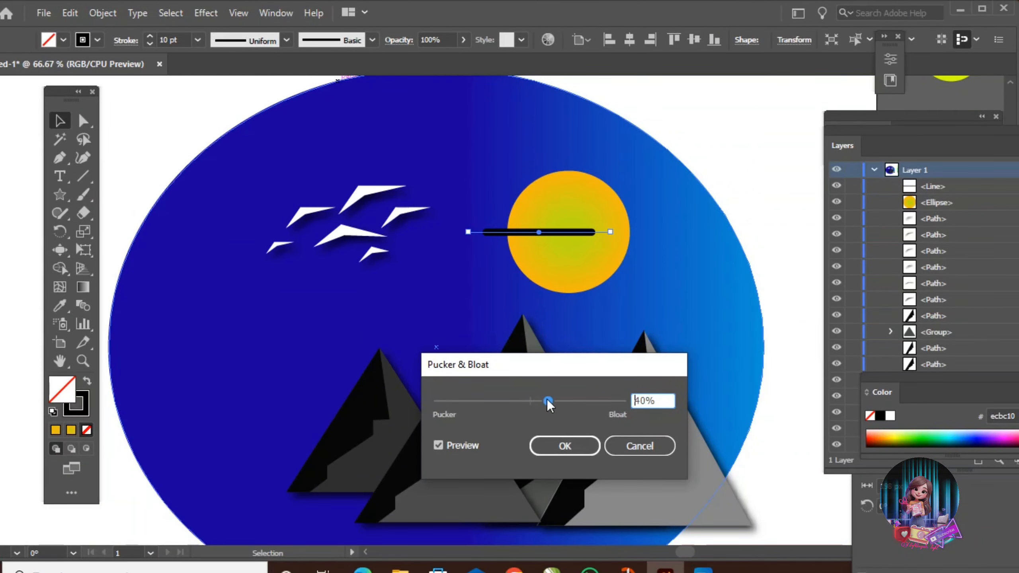
pyautogui.click(559, 446)
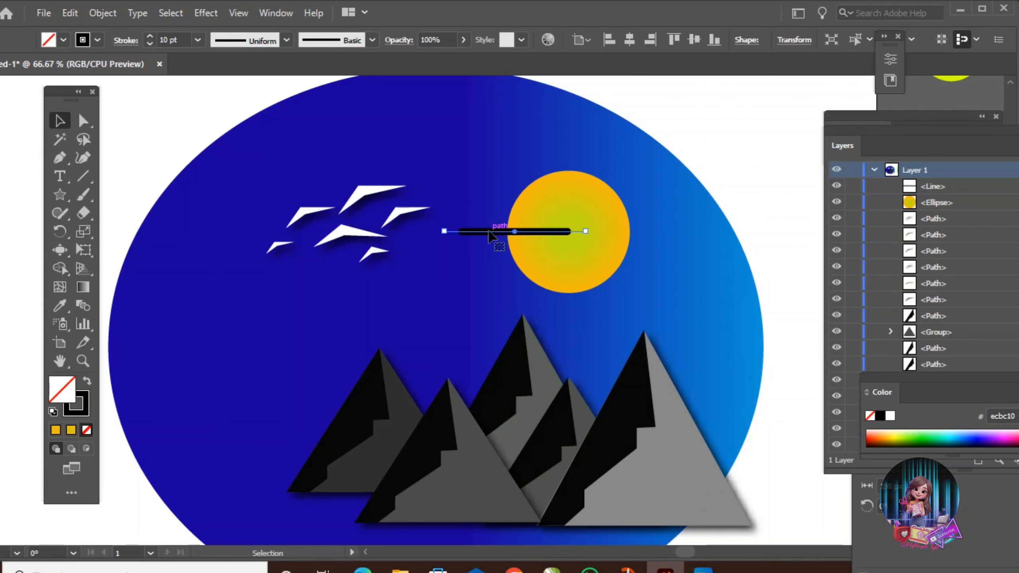
# Make a copy of the line rotated by 60° and repeat the rotation once more to form a six-armed star
pyautogui.doubleClick(61, 236)
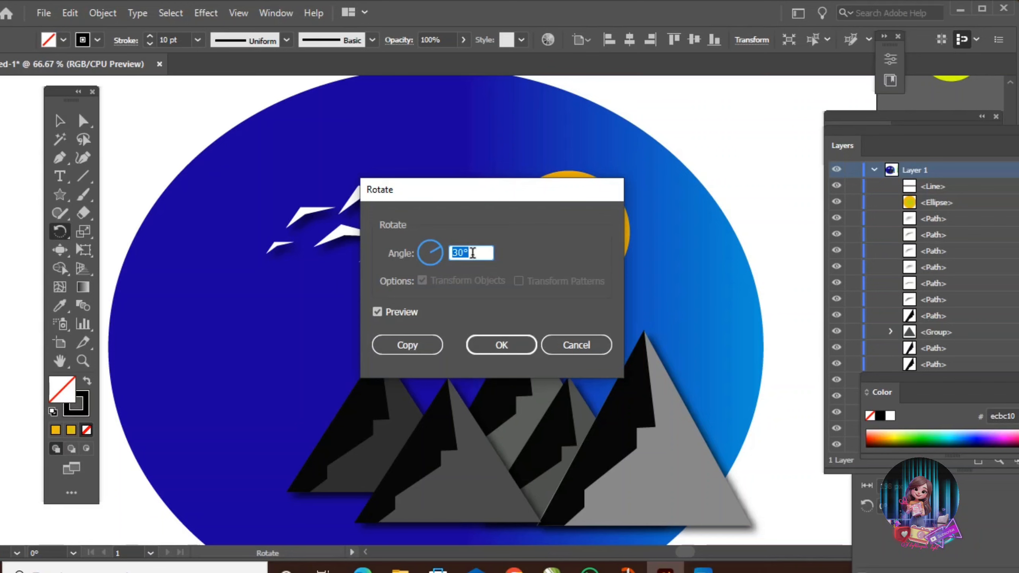
pyautogui.write('60')
pyautogui.click(411, 344)
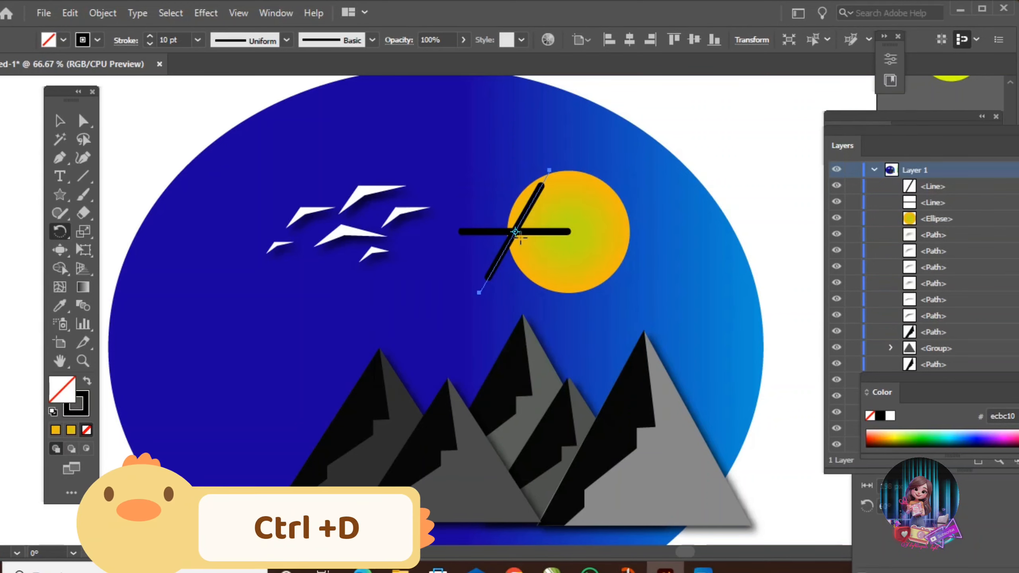
pyautogui.hotkey('ctrl', 'd')
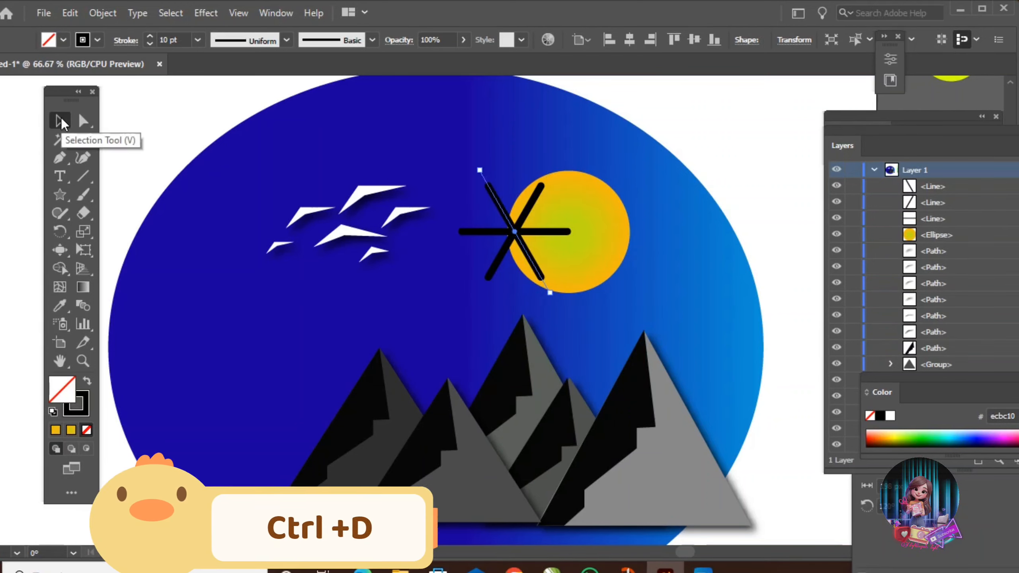
# Group the three crossed lines, enlarge the group so the rays extend past the sun, and centre it on the circle
pyautogui.click(61, 121)
pyautogui.moveTo(655, 301); pyautogui.dragTo(692, 330)
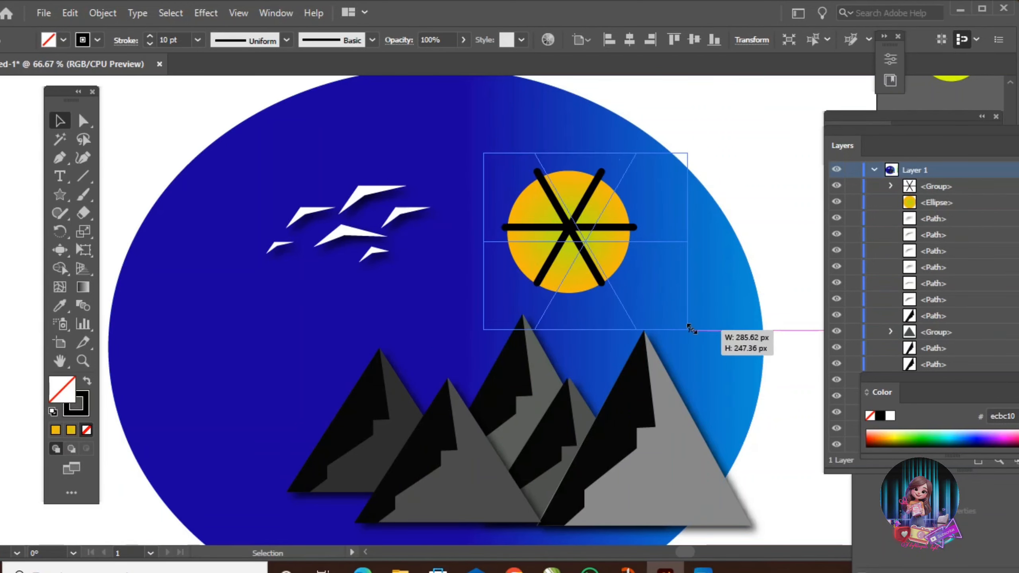
pyautogui.moveTo(587, 243); pyautogui.dragTo(570, 233)
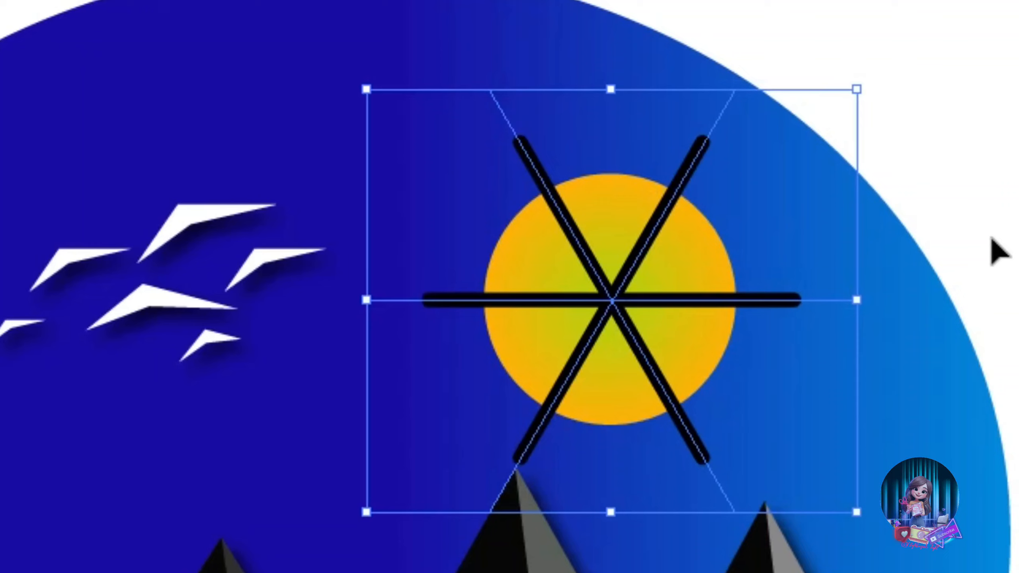
pyautogui.click(756, 195)
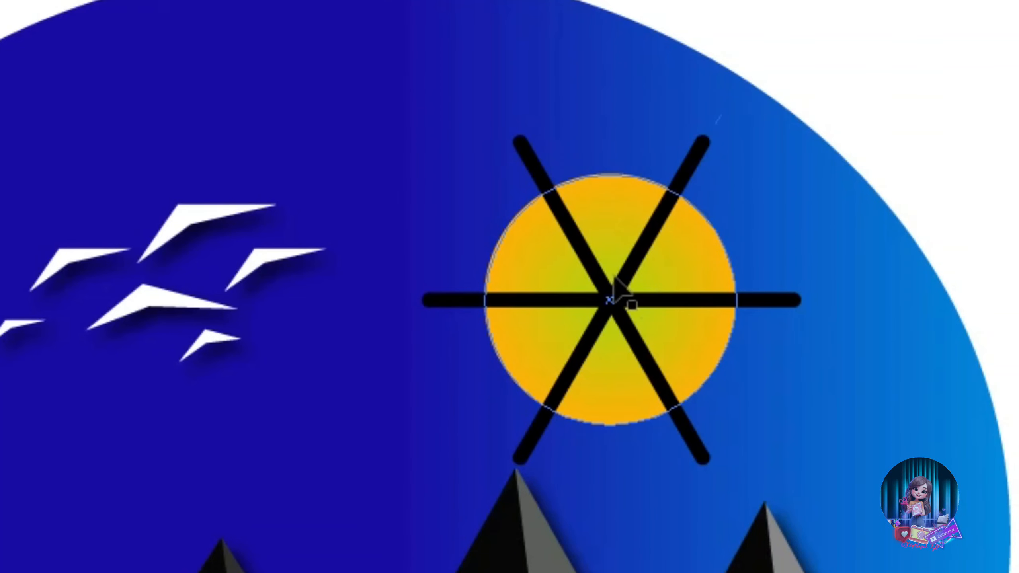
# Duplicate the ray group, rotate the copy so its arms fall between the existing rays, and centre it on the sun
pyautogui.click(619, 289)
pyautogui.hotkey('ctrl', 'c')
pyautogui.hotkey('ctrl', 'v')
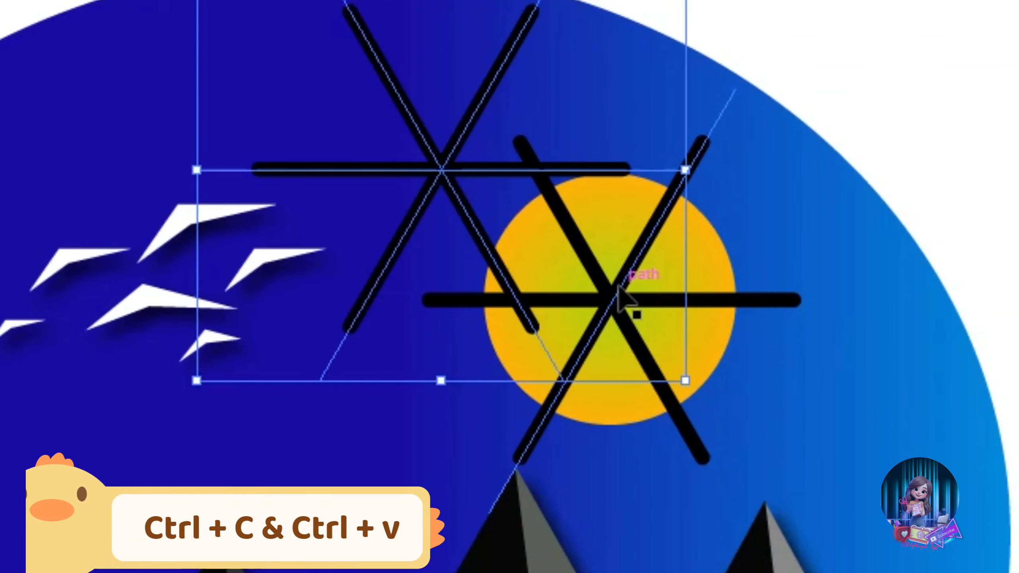
pyautogui.moveTo(686, 170); pyautogui.dragTo(852, 35)
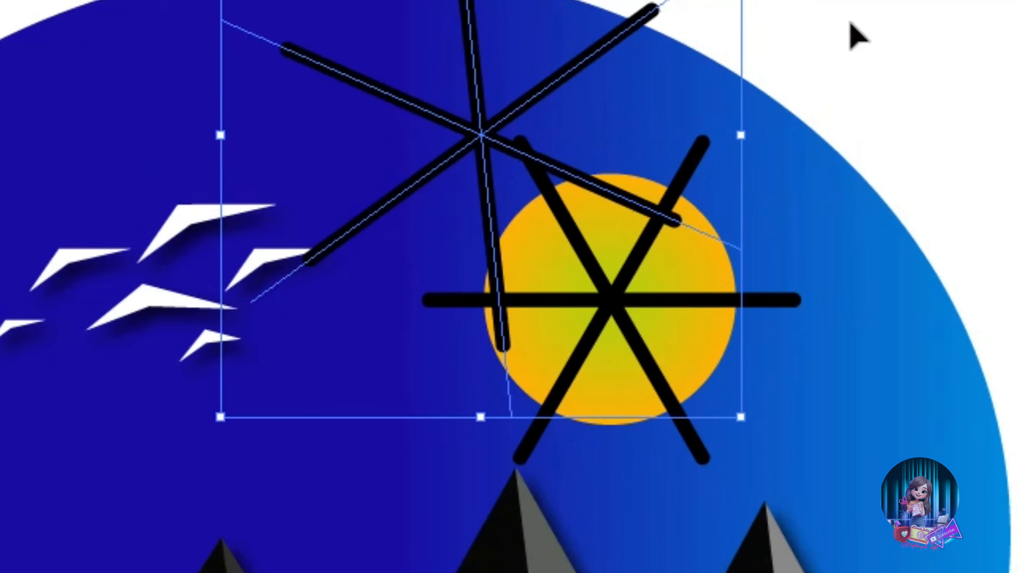
pyautogui.moveTo(494, 163); pyautogui.dragTo(610, 296)
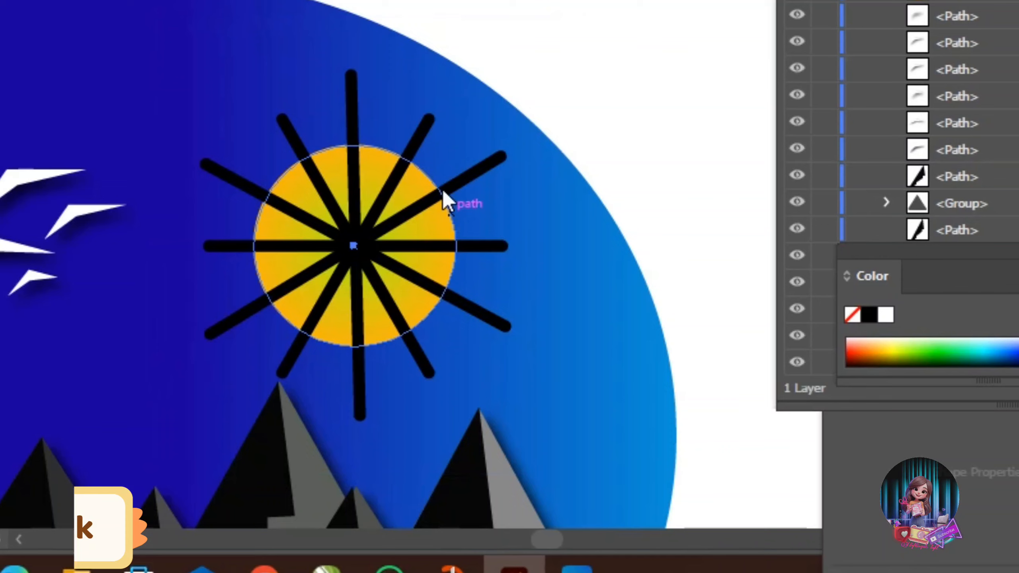
# Bring the sun circle to the front of the rays
pyautogui.rightClick(831, 256)
pyautogui.moveTo(523, 423)
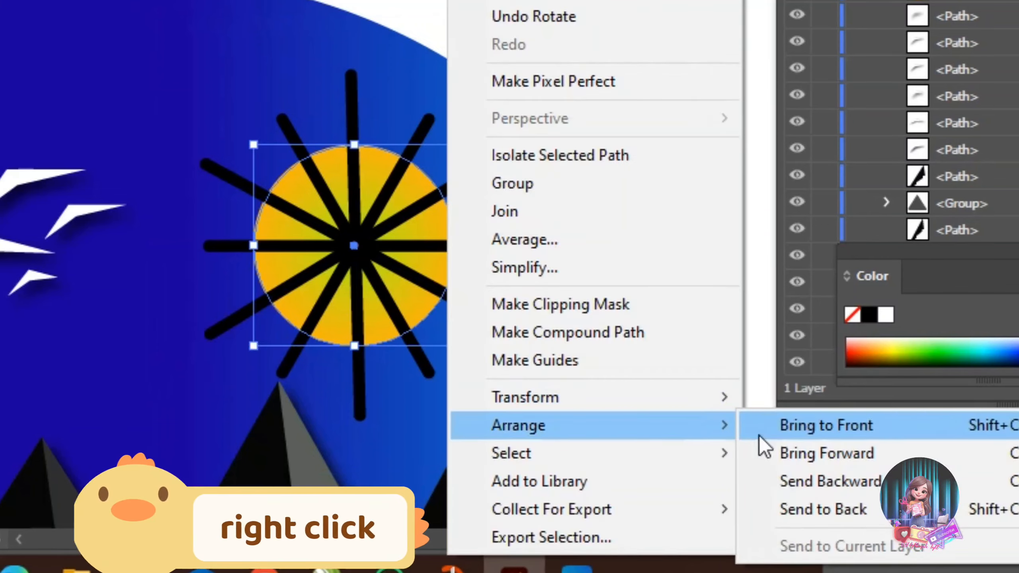
pyautogui.click(755, 427)
pyautogui.scroll(-1, 754, 432)
# Apply the yellow-green-to-orange radial gradient to the ray strokes, and group the sun with its rays and shift it slightly up and right
pyautogui.click(410, 79)
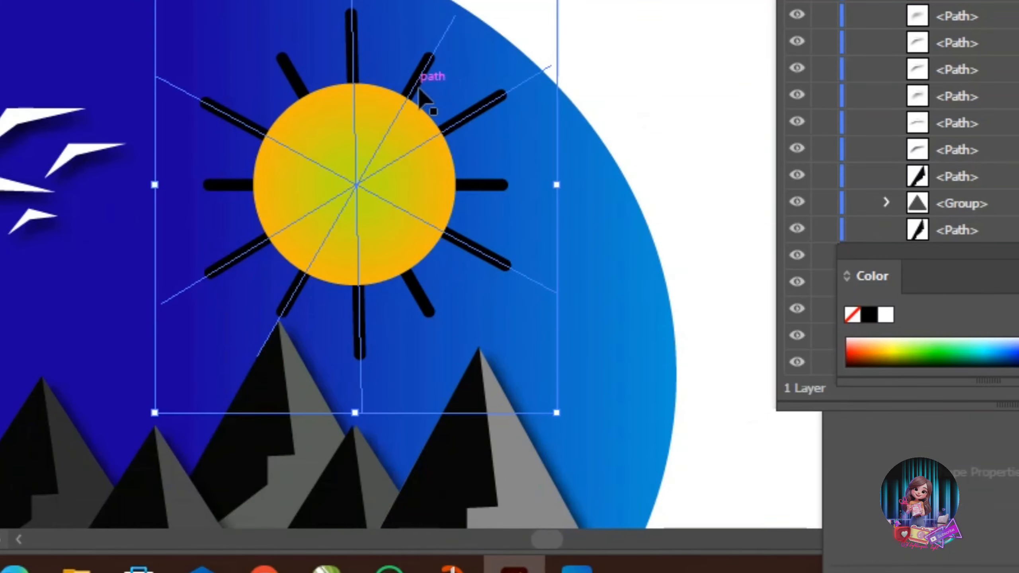
pyautogui.click(354, 47)
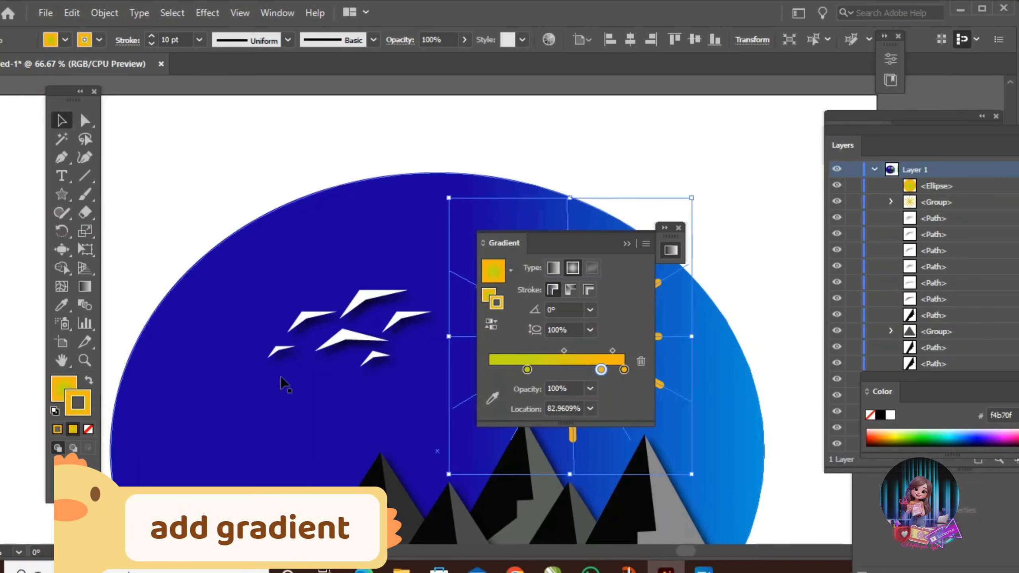
pyautogui.moveTo(596, 244); pyautogui.dragTo(765, 246)
pyautogui.doubleClick(743, 243)
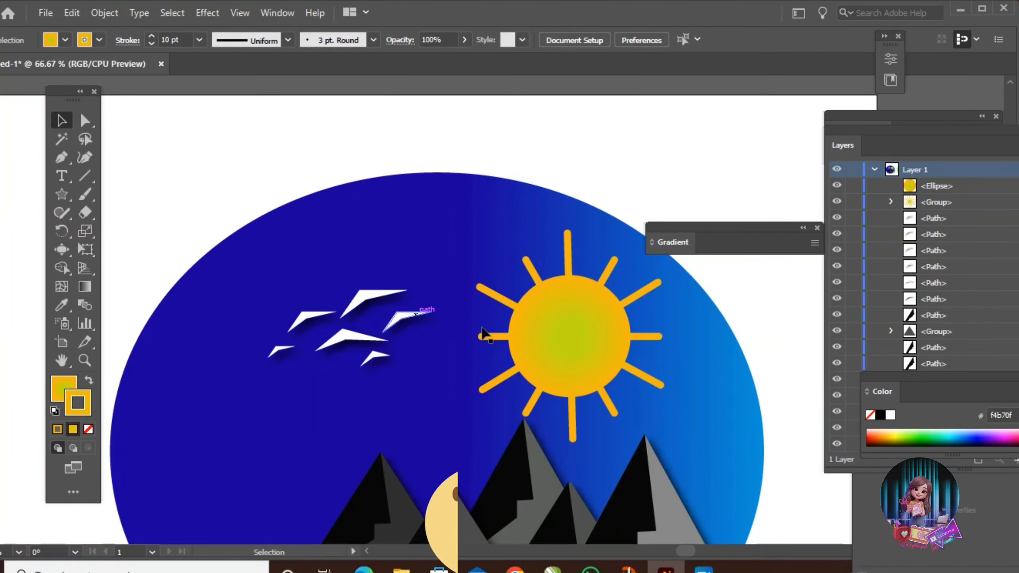
pyautogui.click(582, 281)
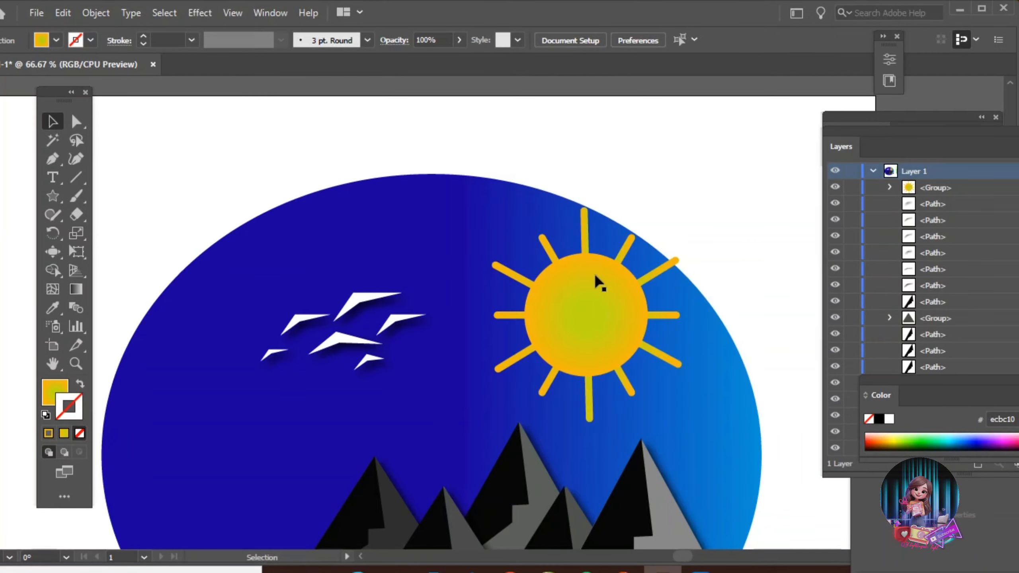
# Apply a drop shadow to the grouped sun and its rays
pyautogui.click(598, 281)
pyautogui.click(199, 13)
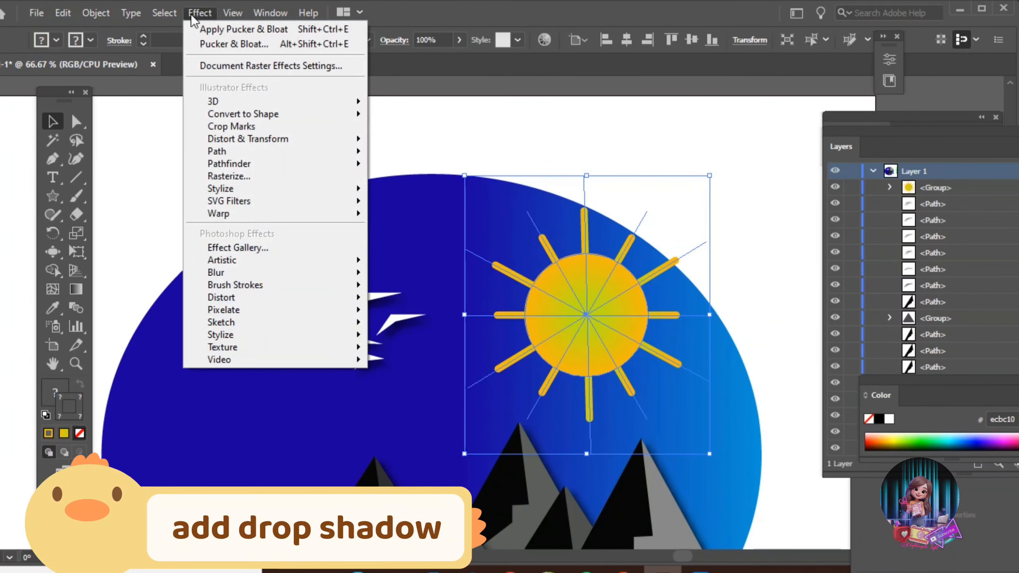
pyautogui.moveTo(346, 197)
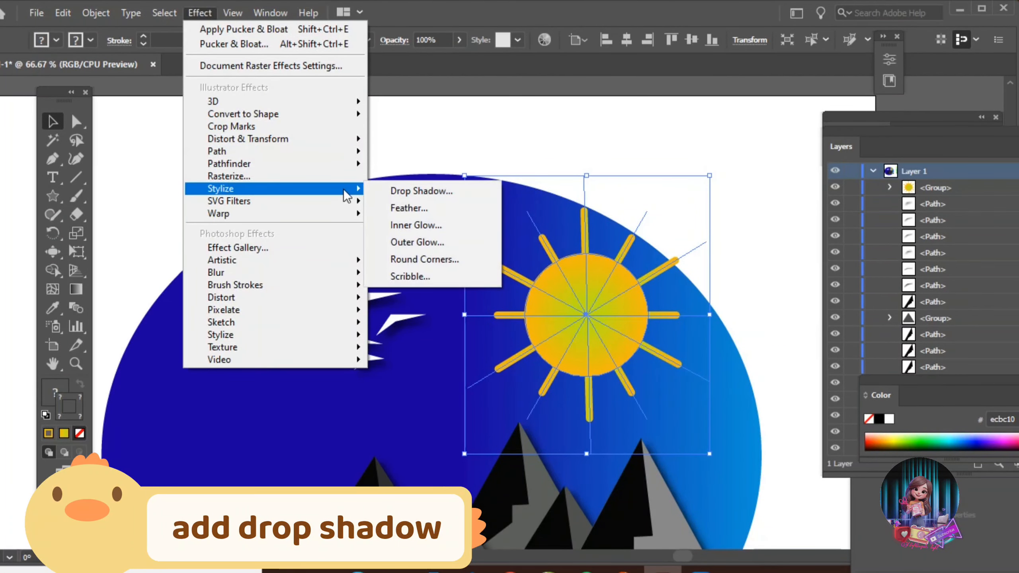
pyautogui.click(382, 193)
pyautogui.click(567, 352)
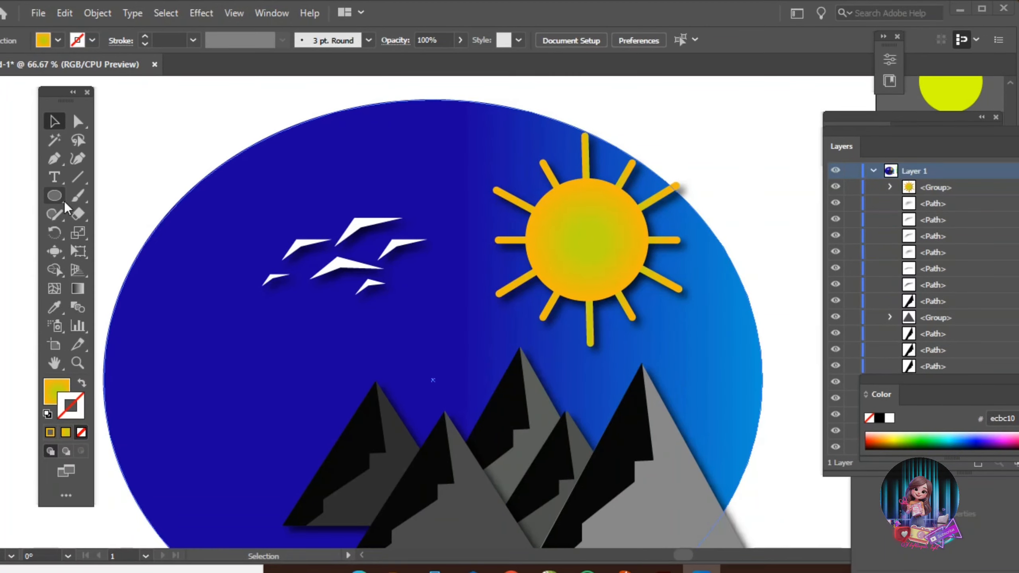
# Draw an ellipse below the birds near the blue ellipse's left side and fill it with white (ffffff)
pyautogui.moveTo(170, 261); pyautogui.dragTo(296, 386)
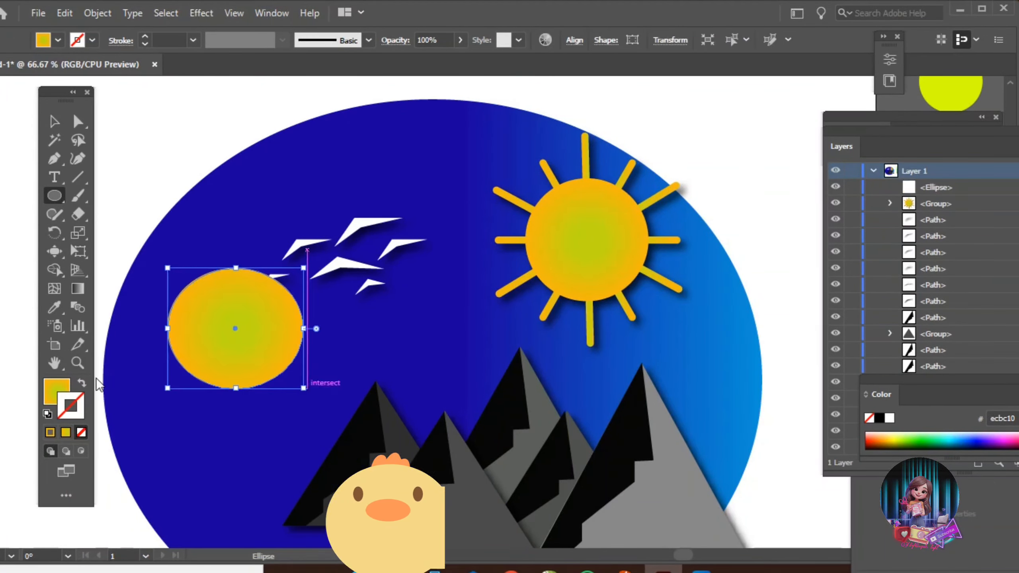
pyautogui.doubleClick(57, 390)
pyautogui.write('ffffff')
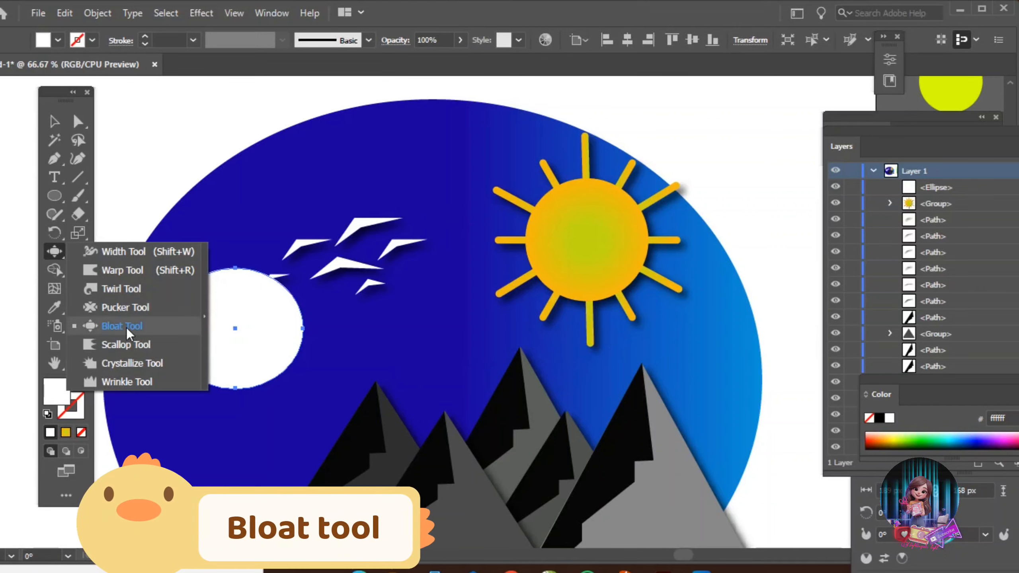
# Bloat the white ellipse's edge into a puffy cloud, then shrink, rotate and place it at the blue ellipse's left edge
pyautogui.click(130, 330)
pyautogui.moveTo(194, 305)
pyautogui.mouseDown()
pyautogui.moveTo(244, 292)
pyautogui.moveTo(296, 296)
pyautogui.moveTo(297, 346)
pyautogui.moveTo(203, 395)
pyautogui.moveTo(162, 353)
pyautogui.moveTo(298, 284)
pyautogui.mouseUp()
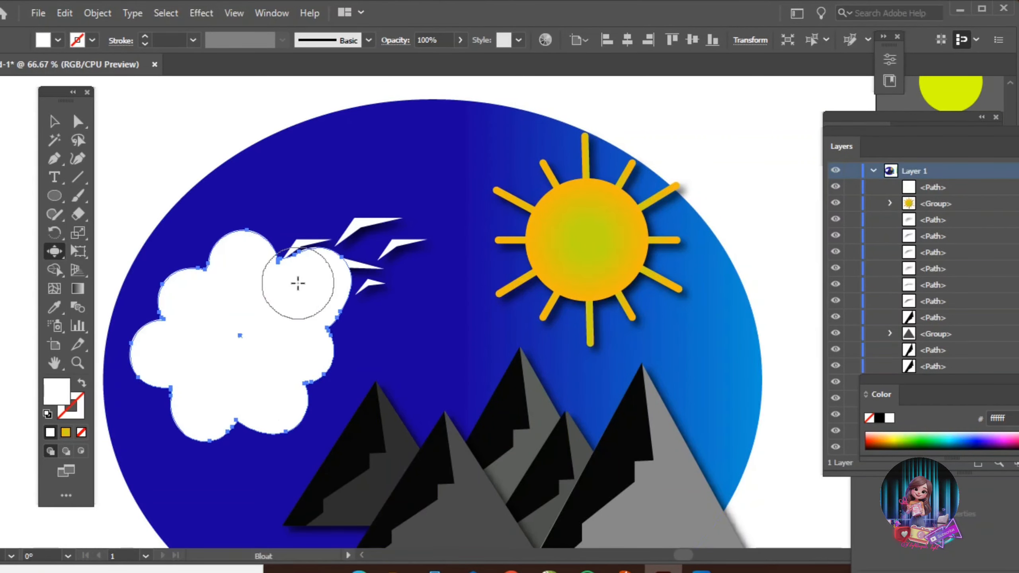
pyautogui.press('v')
pyautogui.moveTo(346, 444); pyautogui.dragTo(232, 352)
pyautogui.moveTo(235, 264); pyautogui.dragTo(191, 313)
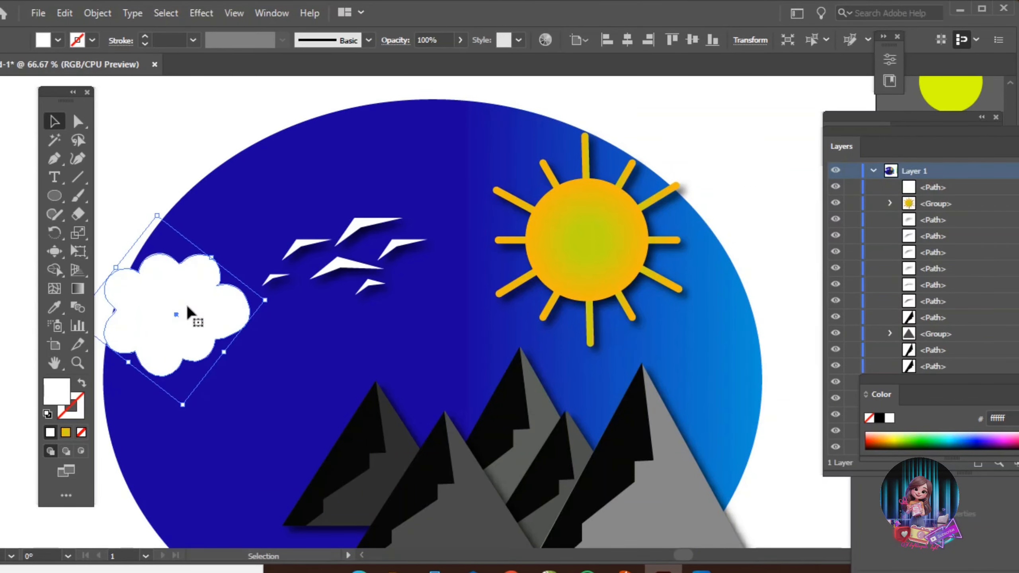
# Apply a Normal-mode drop shadow to the cloud with 75% opacity, 7 px X and Y offsets and 5 px blur
pyautogui.hotkey('ctrl', 'shift', 'a')
pyautogui.click(207, 346)
pyautogui.click(199, 12)
pyautogui.click(393, 176)
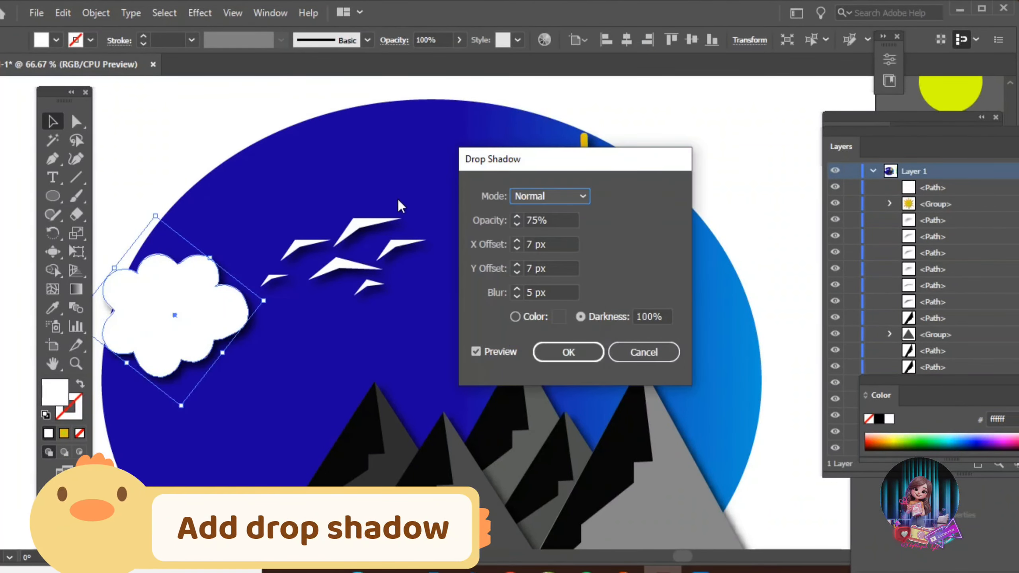
pyautogui.click(567, 350)
pyautogui.click(327, 245)
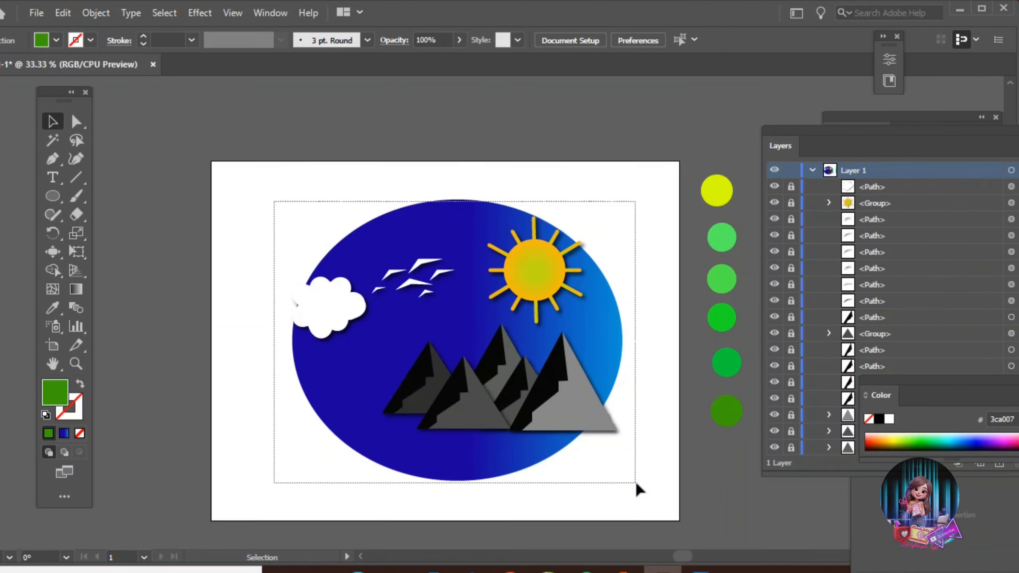
# Group the whole landscape scene and move it to the left, off the artboard
pyautogui.click(641, 484)
pyautogui.rightClick(466, 282)
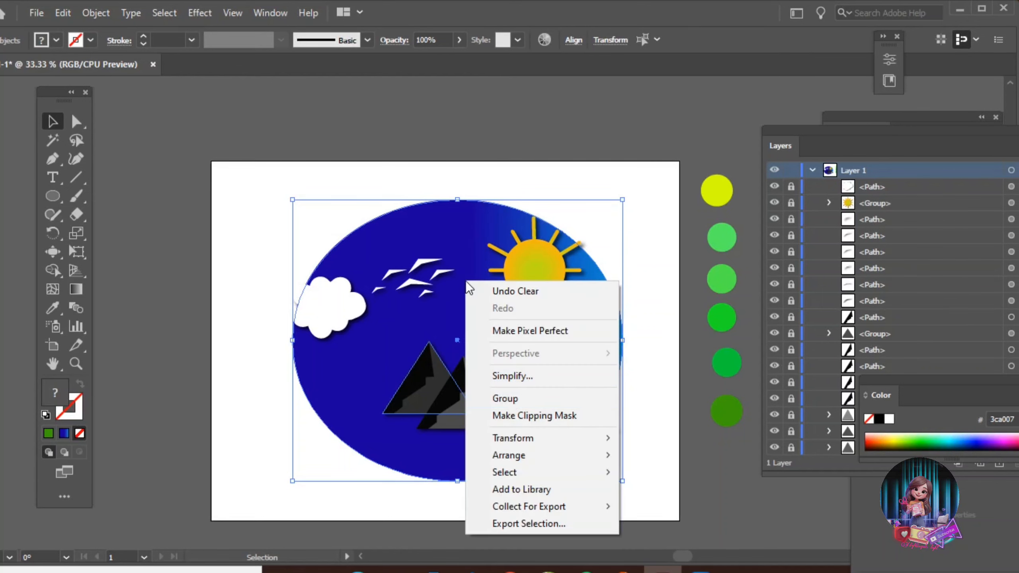
pyautogui.click(704, 433)
pyautogui.moveTo(705, 436); pyautogui.dragTo(577, 373)
pyautogui.hotkey('ctrl', 'g')
pyautogui.moveTo(453, 337); pyautogui.dragTo(51, 325)
# Draw a dark green (3ca007) rectangle that covers the whole artboard
pyautogui.moveTo(52, 196); pyautogui.dragTo(132, 198)
pyautogui.moveTo(216, 160); pyautogui.dragTo(682, 518)
pyautogui.press('v')
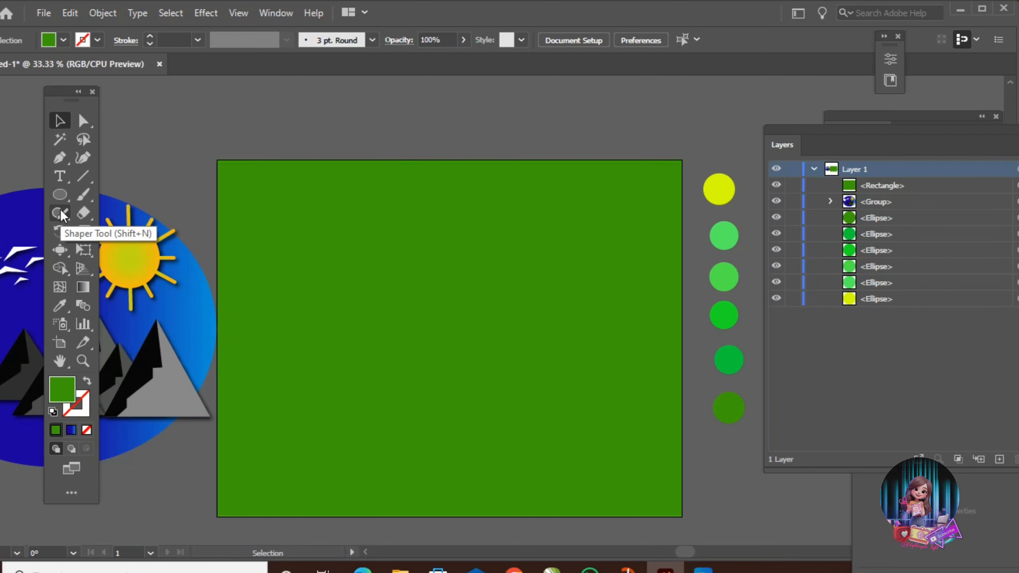
# Draw a large ellipse in the middle of the green rectangle and fill it with off-white e9ede6
pyautogui.click(62, 215)
pyautogui.moveTo(271, 208); pyautogui.dragTo(628, 466)
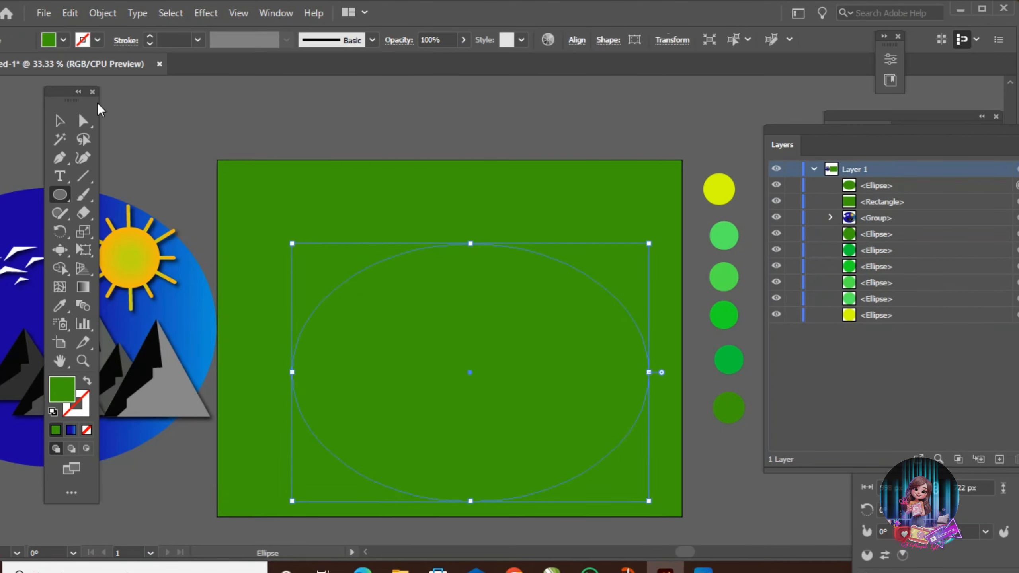
pyautogui.press('v')
pyautogui.doubleClick(53, 386)
pyautogui.write('e9ede6')
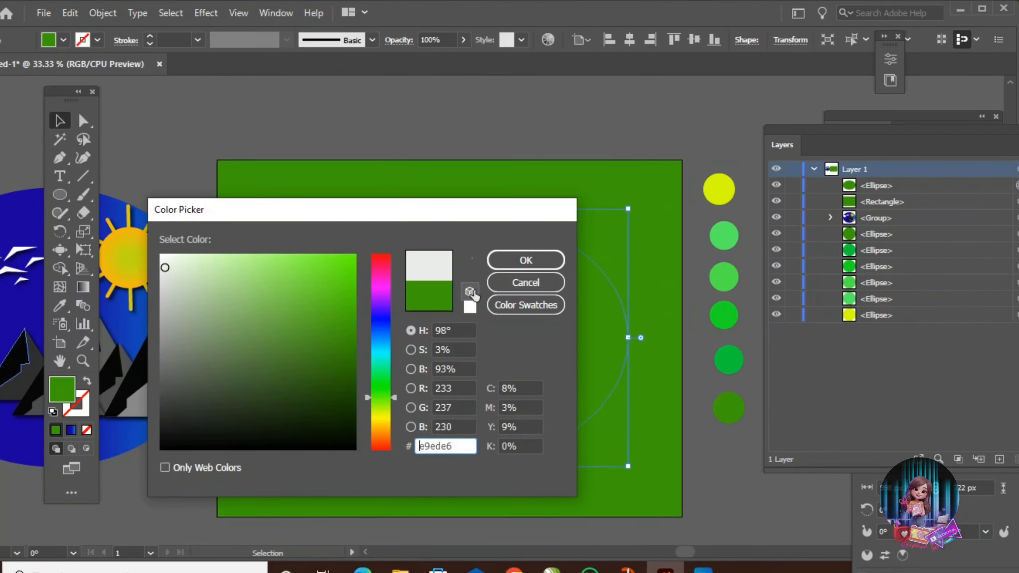
pyautogui.press('Return')
# Adjust the Bloat tool's brush dimensions and bloat the off-white ellipse's edge into a large cloud shape
pyautogui.doubleClick(58, 251)
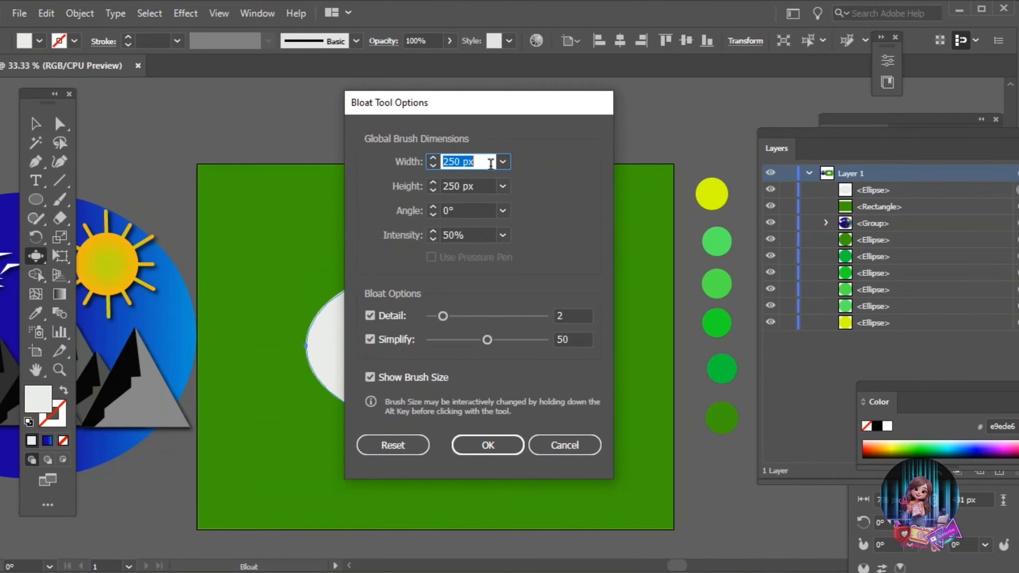
pyautogui.click(503, 161)
pyautogui.click(527, 405)
pyautogui.click(502, 186)
pyautogui.click(488, 445)
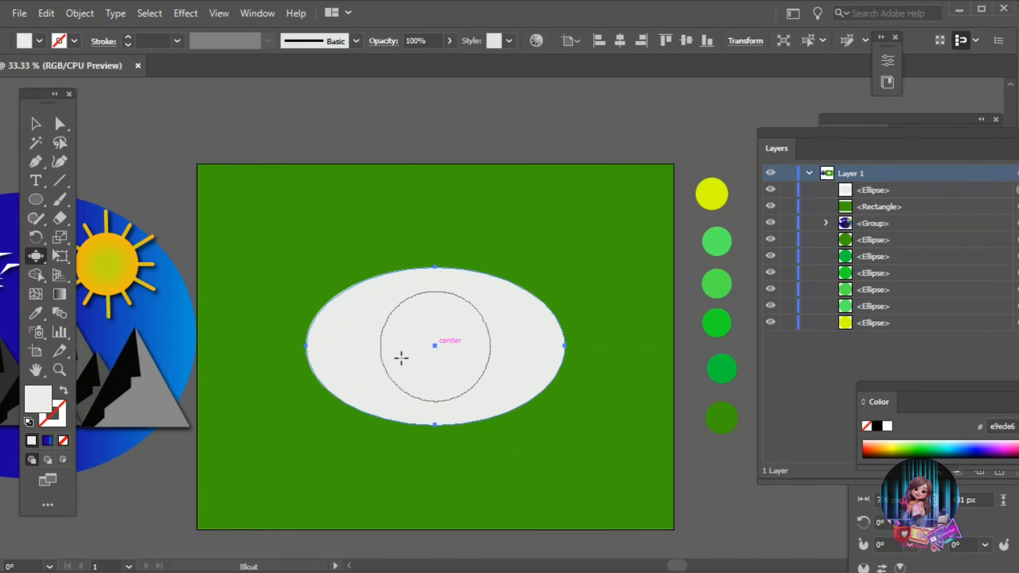
pyautogui.moveTo(401, 357)
pyautogui.mouseDown()
pyautogui.moveTo(554, 368)
pyautogui.moveTo(360, 354)
pyautogui.moveTo(567, 313)
pyautogui.mouseUp()
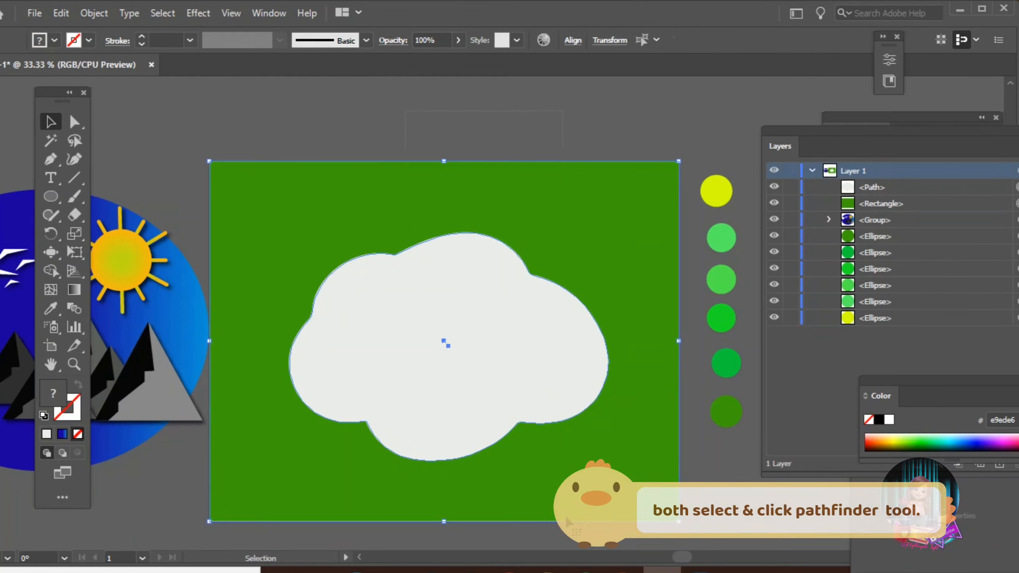
# Subtract the cloud from the dark green rectangle with Pathfinder Minus Front, and shift the landscape group further left
pyautogui.click(271, 13)
pyautogui.click(341, 558)
pyautogui.click(482, 197)
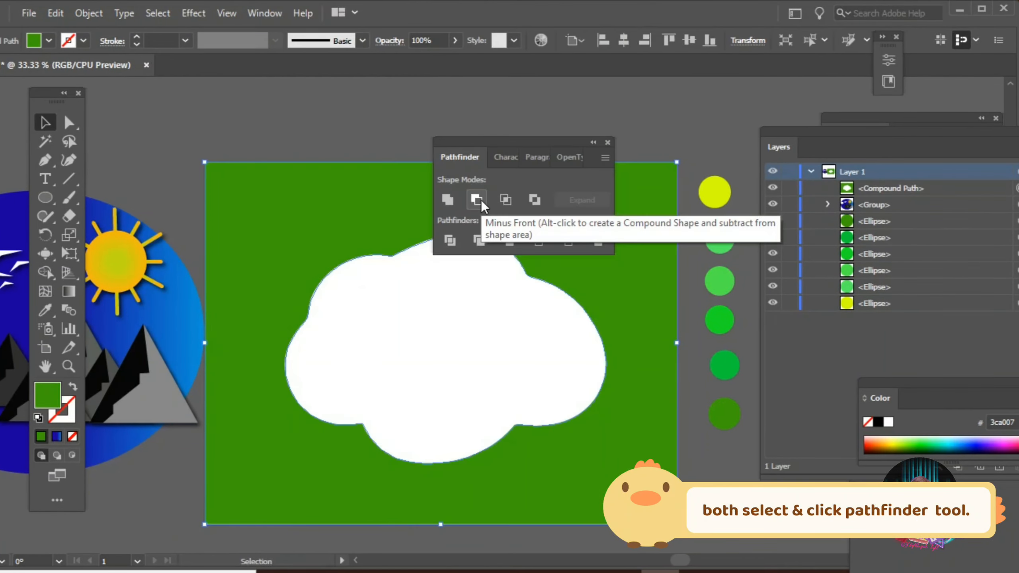
pyautogui.click(537, 102)
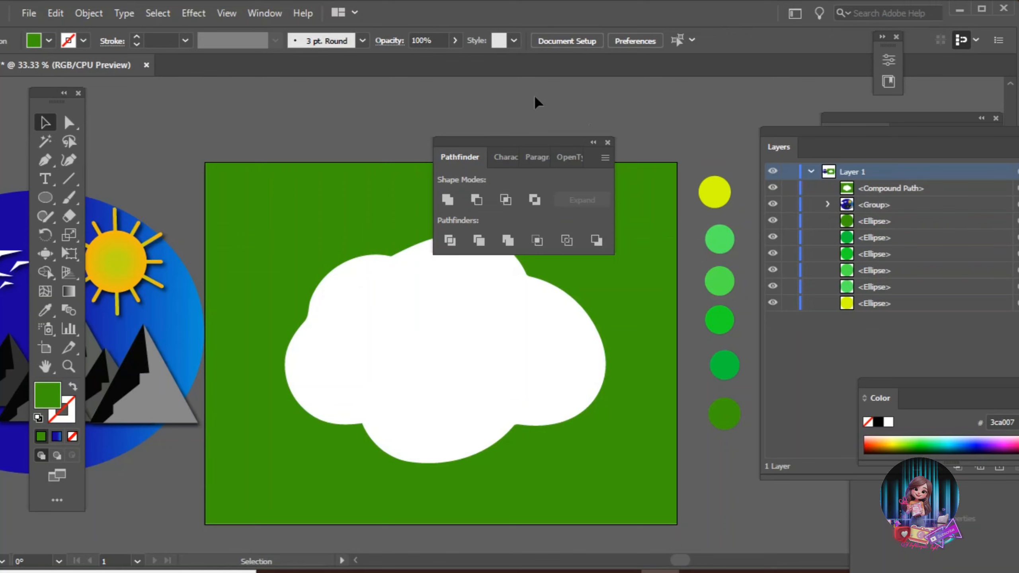
pyautogui.moveTo(610, 148); pyautogui.dragTo(955, 131)
pyautogui.moveTo(194, 360); pyautogui.dragTo(163, 337)
# Apply a drop shadow to the dark green cut-out frame and lock the frame
pyautogui.click(322, 267)
pyautogui.click(210, 15)
pyautogui.moveTo(225, 189)
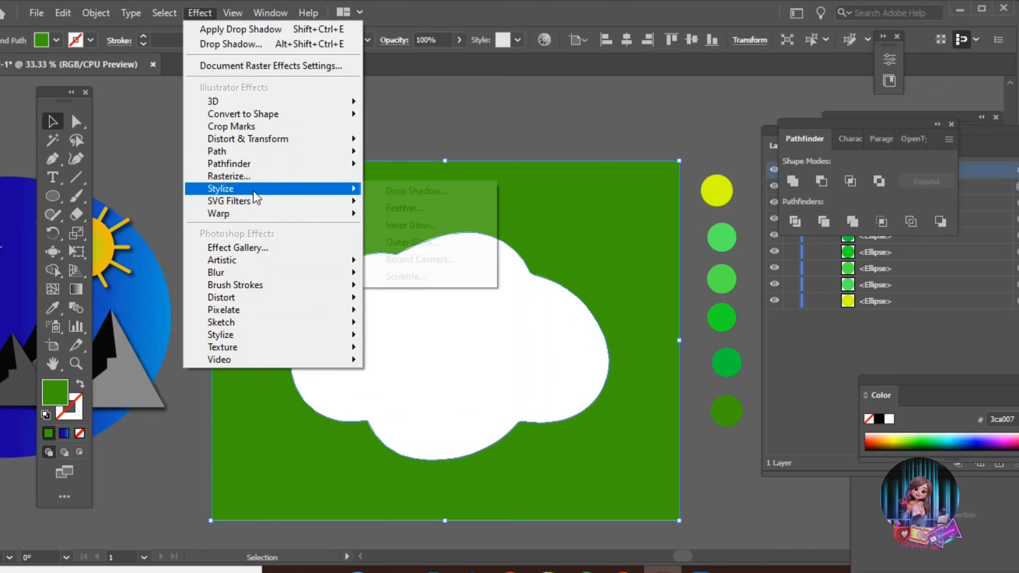
pyautogui.click(399, 189)
pyautogui.click(568, 352)
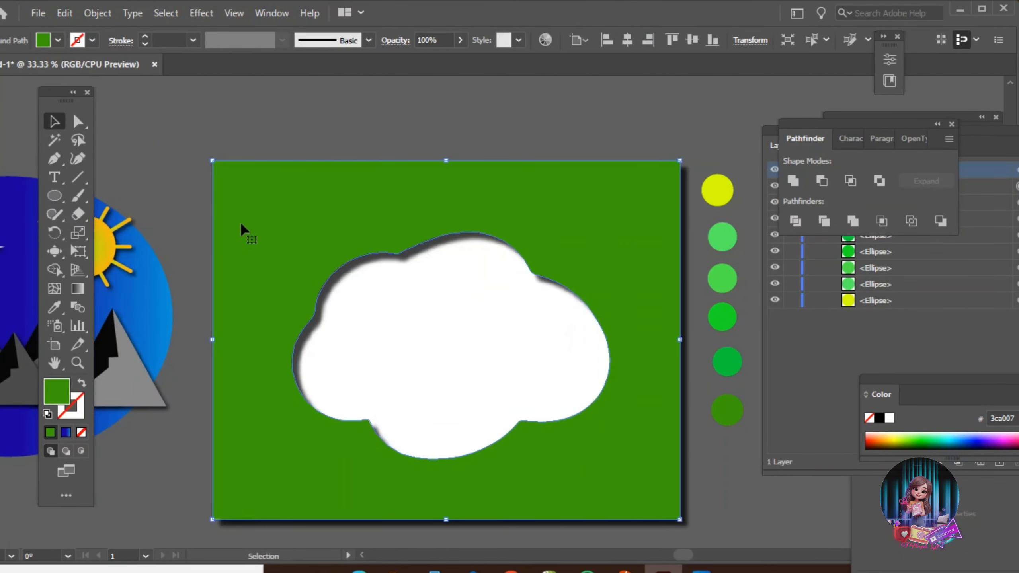
pyautogui.click(96, 13)
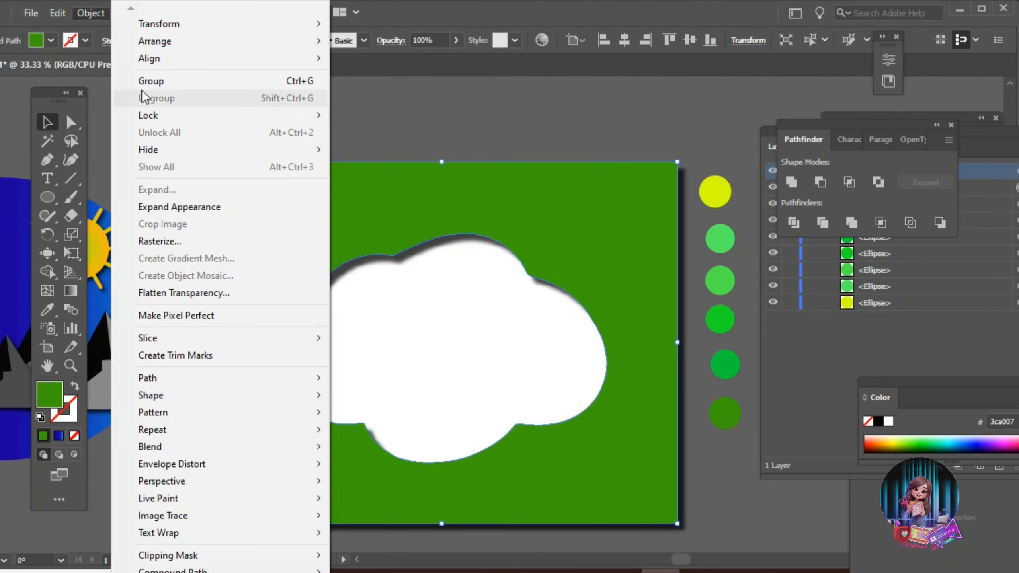
pyautogui.moveTo(153, 114)
pyautogui.click(355, 113)
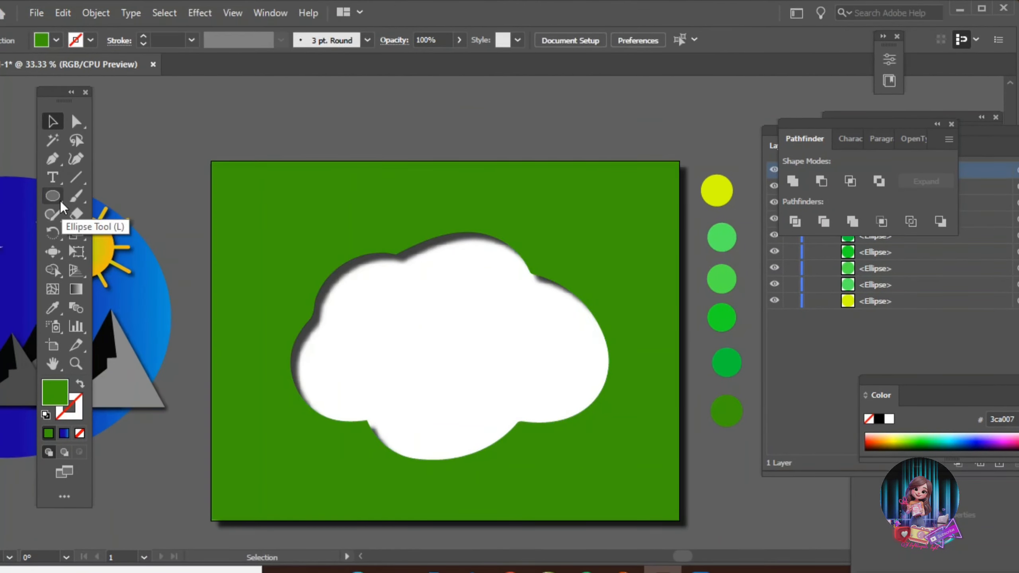
# Draw a rectangle over the whole artboard and fill it with the green sampled from the circle above the dark green one
pyautogui.moveTo(50, 199); pyautogui.dragTo(84, 201)
pyautogui.moveTo(210, 161)
pyautogui.mouseDown()
pyautogui.moveTo(364, 520)
pyautogui.moveTo(679, 521)
pyautogui.mouseUp()
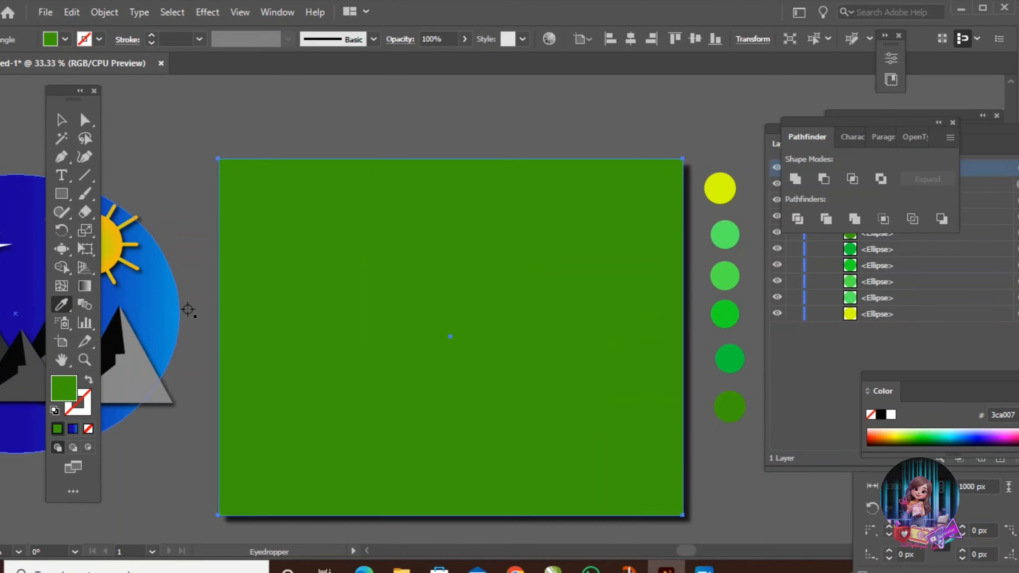
pyautogui.press('i')
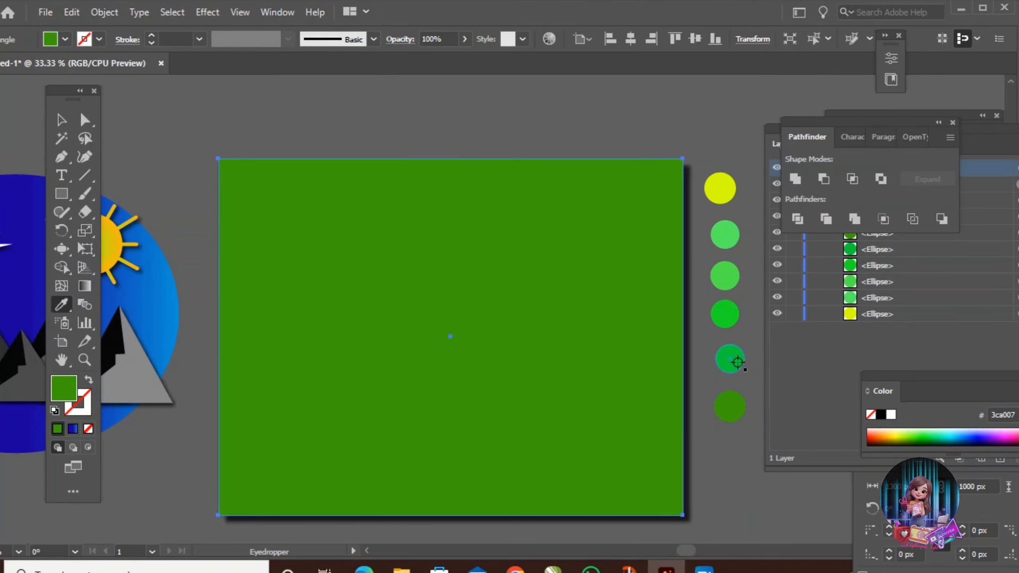
pyautogui.click(738, 362)
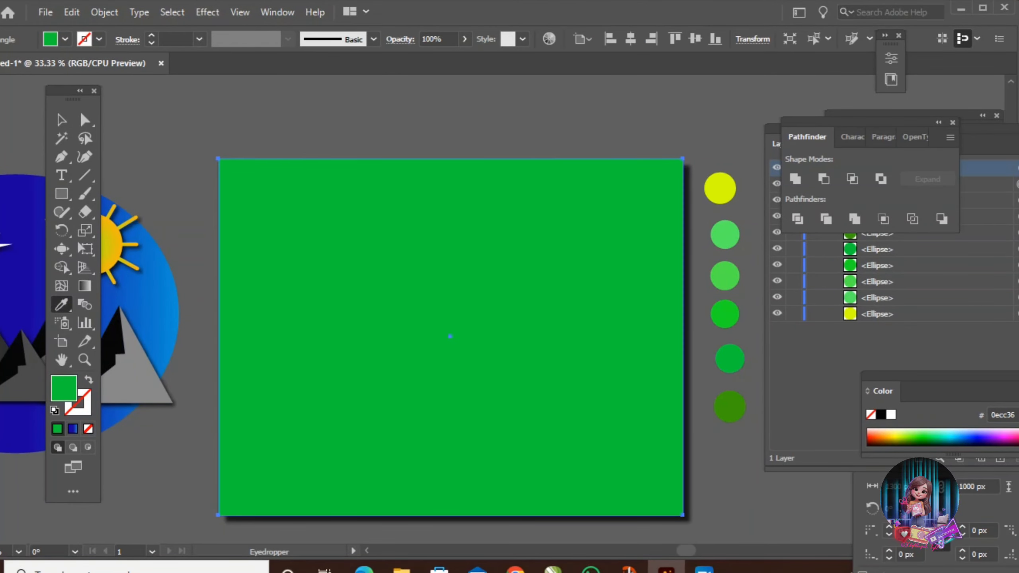
# Draw a large ellipse in the middle of the new green rectangle and fill it with white
pyautogui.press('l')
pyautogui.moveTo(297, 244); pyautogui.dragTo(608, 460)
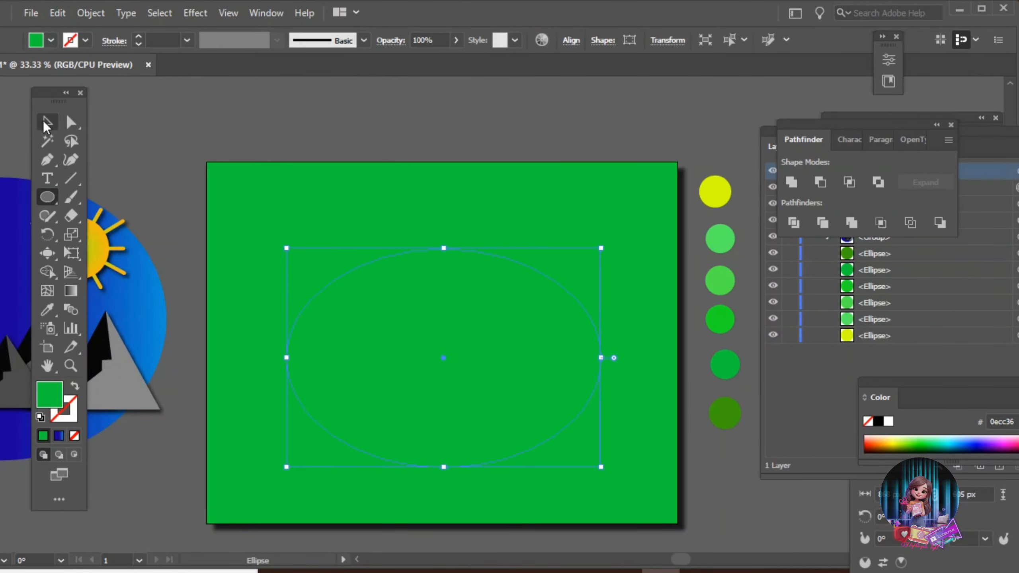
pyautogui.click(51, 40)
pyautogui.click(5, 68)
pyautogui.click(205, 146)
# Move the ellipse slightly up and cut it out of the second green rectangle
pyautogui.press('v')
pyautogui.moveTo(403, 314); pyautogui.dragTo(400, 291)
pyautogui.keyDown('shift'); pyautogui.click(359, 169); pyautogui.keyUp('shift')
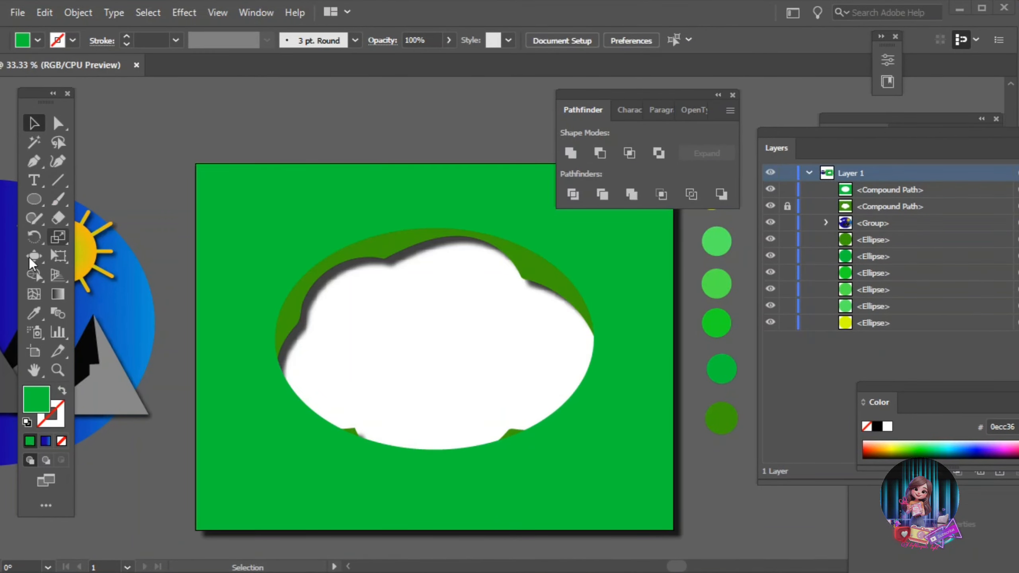
# Bloat the second frame's oval opening into a cloud outline wider than the first one, and apply a drop shadow to the frame
pyautogui.click(33, 257)
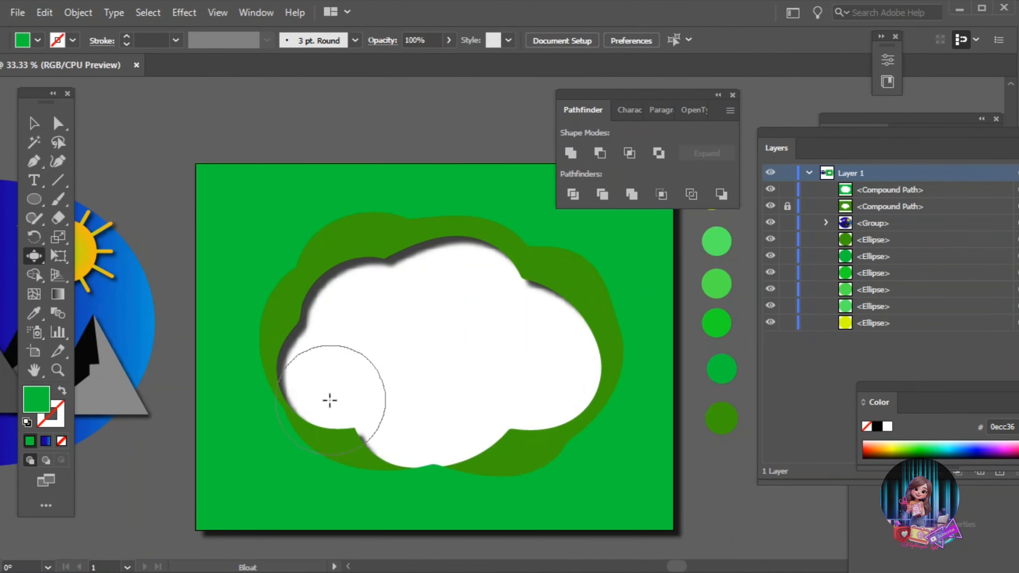
pyautogui.click(43, 124)
pyautogui.click(261, 243)
pyautogui.click(184, 13)
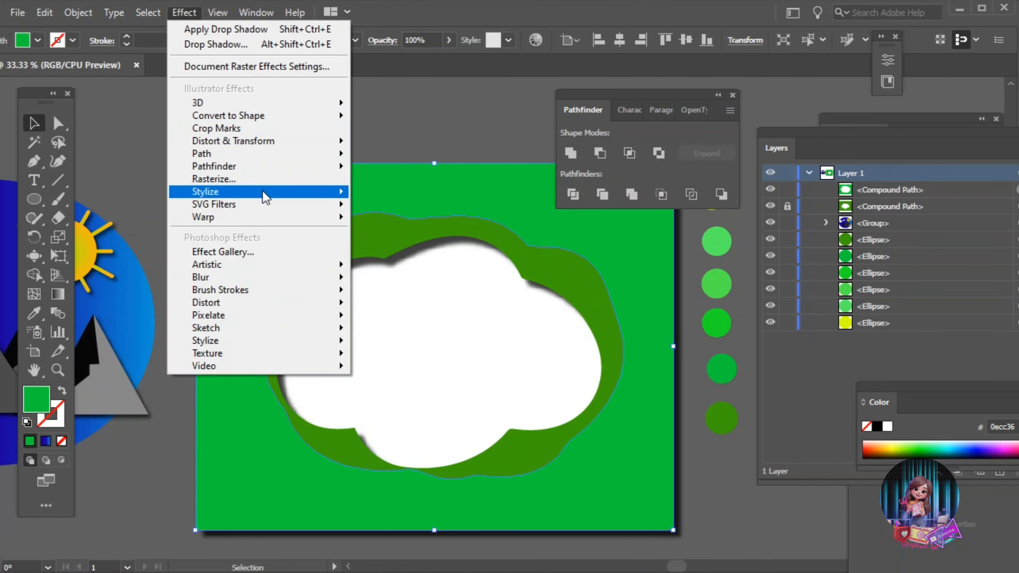
pyautogui.click(385, 193)
pyautogui.click(561, 359)
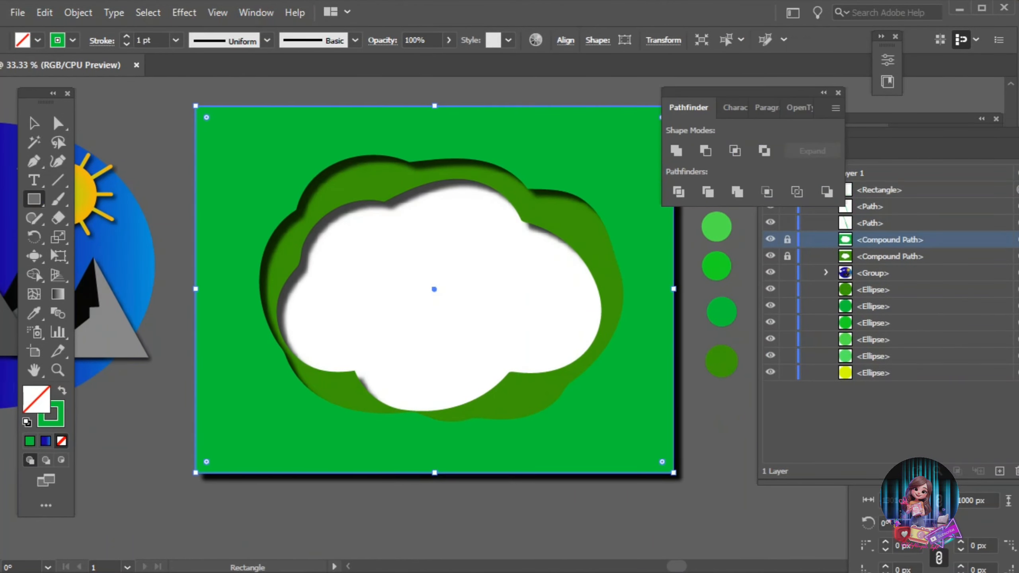
# Fill the third artboard-sized rectangle with the bright green sampled from the circle two above the dark green one
pyautogui.click(34, 314)
pyautogui.click(717, 288)
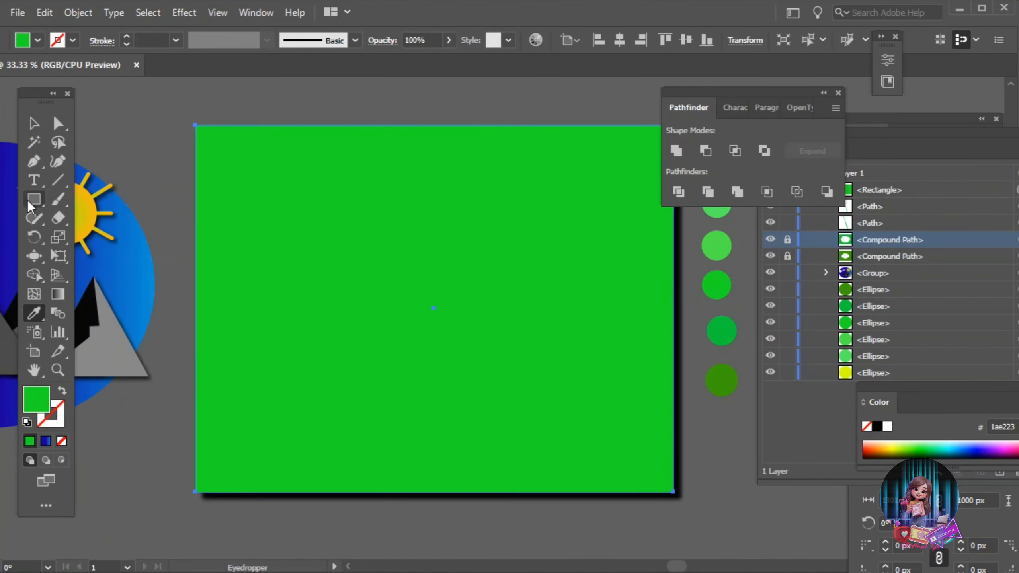
# Draw a wide ellipse, move it up to the middle of the bright green rectangle, and fill it with white
pyautogui.moveTo(34, 204); pyautogui.dragTo(108, 237)
pyautogui.moveTo(287, 281); pyautogui.dragTo(595, 459)
pyautogui.press('v')
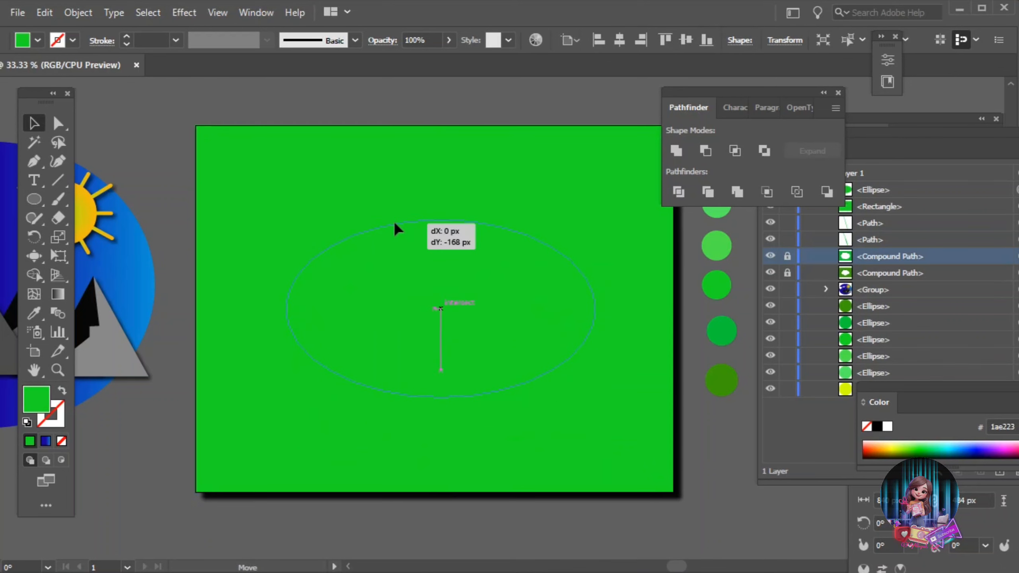
pyautogui.moveTo(395, 223); pyautogui.dragTo(395, 222)
pyautogui.click(37, 41)
pyautogui.click(30, 65)
pyautogui.click(153, 114)
# Cut the white ellipse out of the third, bright green rectangle
pyautogui.click(251, 129)
pyautogui.keyDown('shift'); pyautogui.click(373, 253); pyautogui.keyUp('shift')
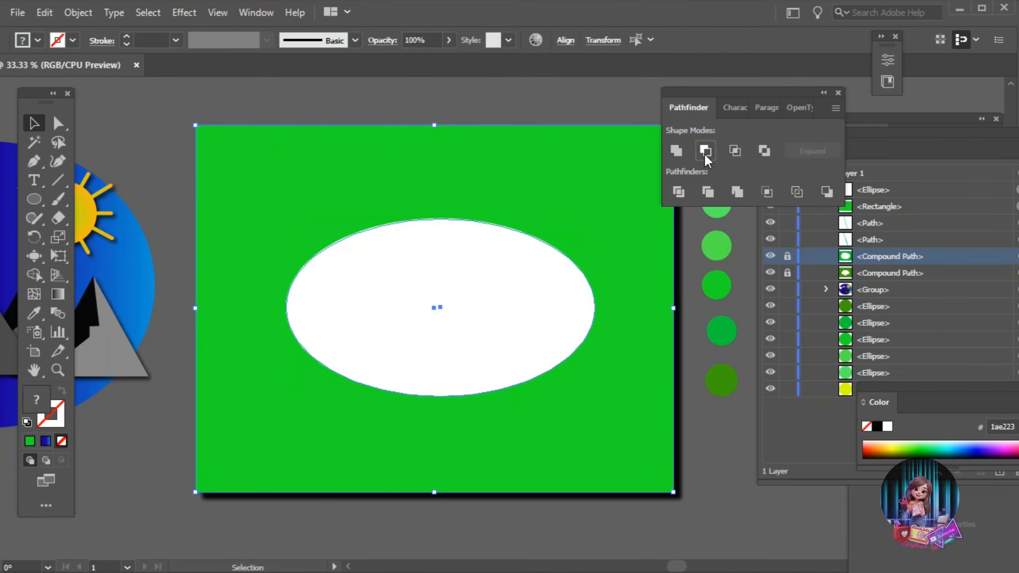
pyautogui.click(705, 155)
# Bloat the third frame's oval opening into a cloud outline wider than the second one, and apply a drop shadow to the frame
pyautogui.click(34, 256)
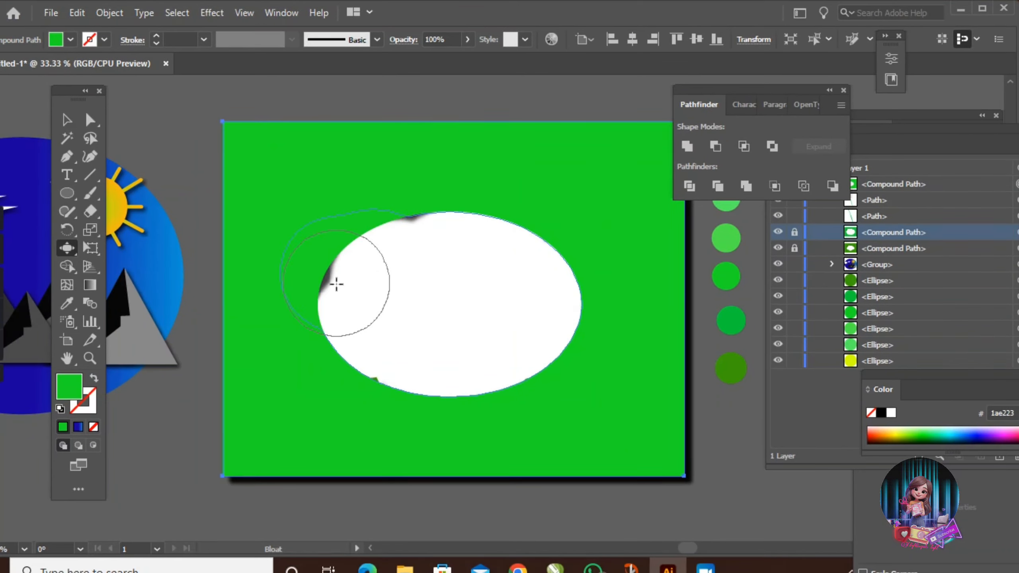
pyautogui.moveTo(337, 285)
pyautogui.mouseDown()
pyautogui.moveTo(413, 363)
pyautogui.moveTo(451, 383)
pyautogui.moveTo(591, 327)
pyautogui.moveTo(417, 197)
pyautogui.mouseUp()
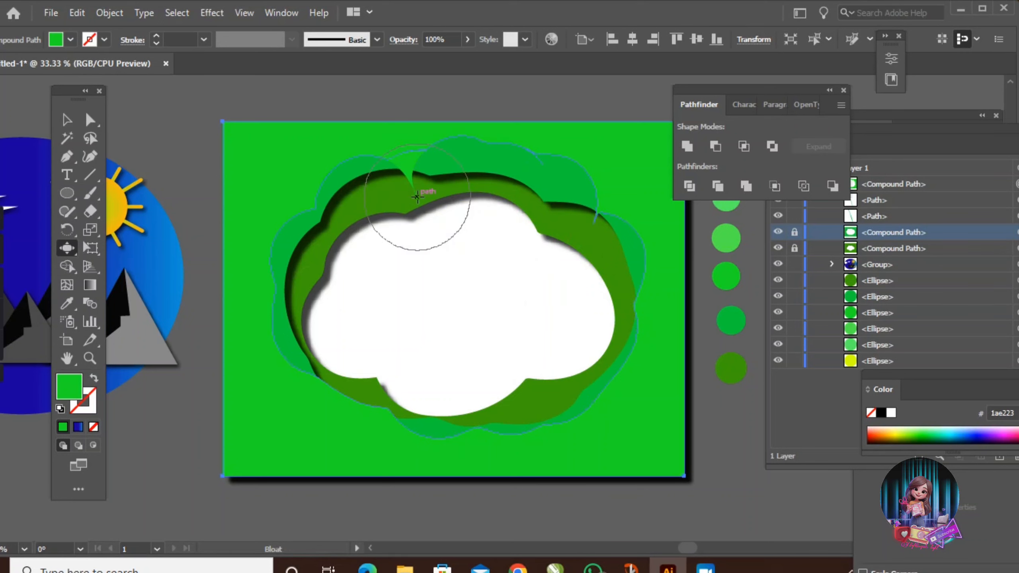
pyautogui.press('v')
pyautogui.click(212, 12)
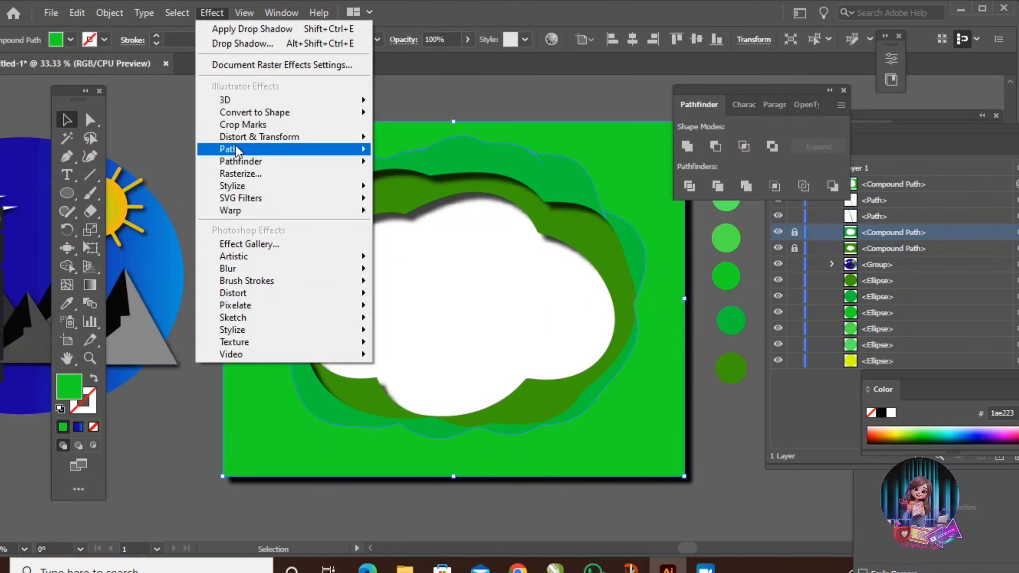
pyautogui.moveTo(342, 189)
pyautogui.click(403, 192)
pyautogui.click(575, 347)
pyautogui.click(201, 237)
# Draw a fourth rectangle covering the artboard and fill it with the green sampled from the circle just above the bright green one
pyautogui.rightClick(67, 193)
pyautogui.click(132, 192)
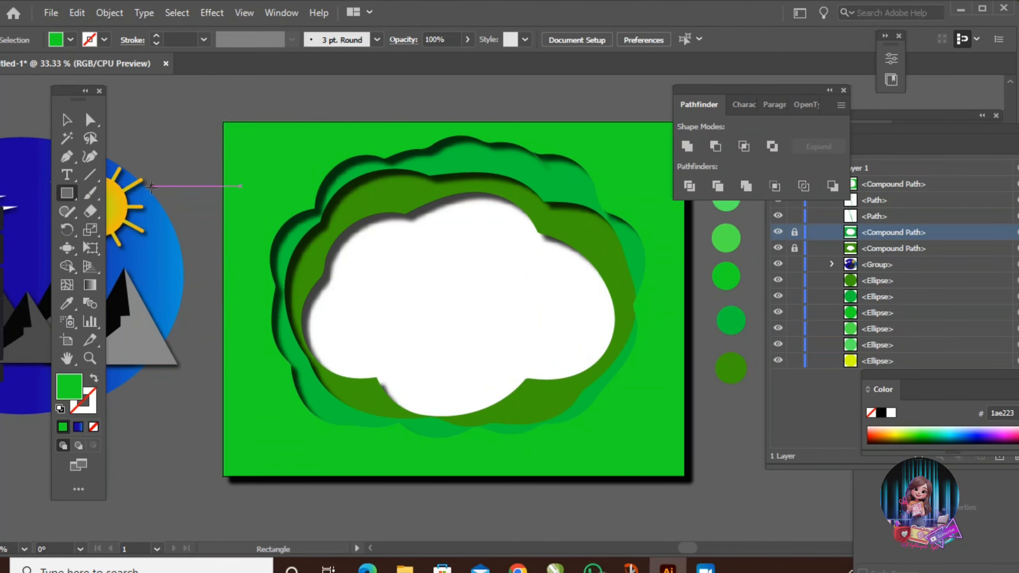
pyautogui.moveTo(222, 122); pyautogui.dragTo(398, 440)
pyautogui.moveTo(426, 482); pyautogui.dragTo(687, 483)
pyautogui.press('i')
pyautogui.moveTo(729, 85); pyautogui.dragTo(832, 94)
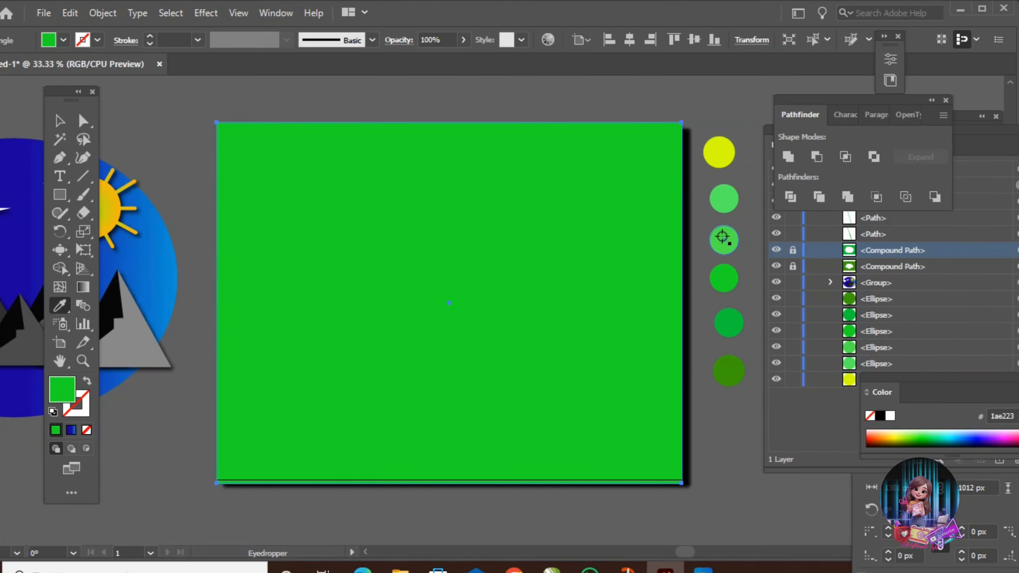
pyautogui.click(722, 240)
# Draw a wide ellipse in the middle of the fourth green rectangle and cut it out of the rectangle
pyautogui.rightClick(59, 194)
pyautogui.click(104, 233)
pyautogui.moveTo(279, 232); pyautogui.dragTo(596, 432)
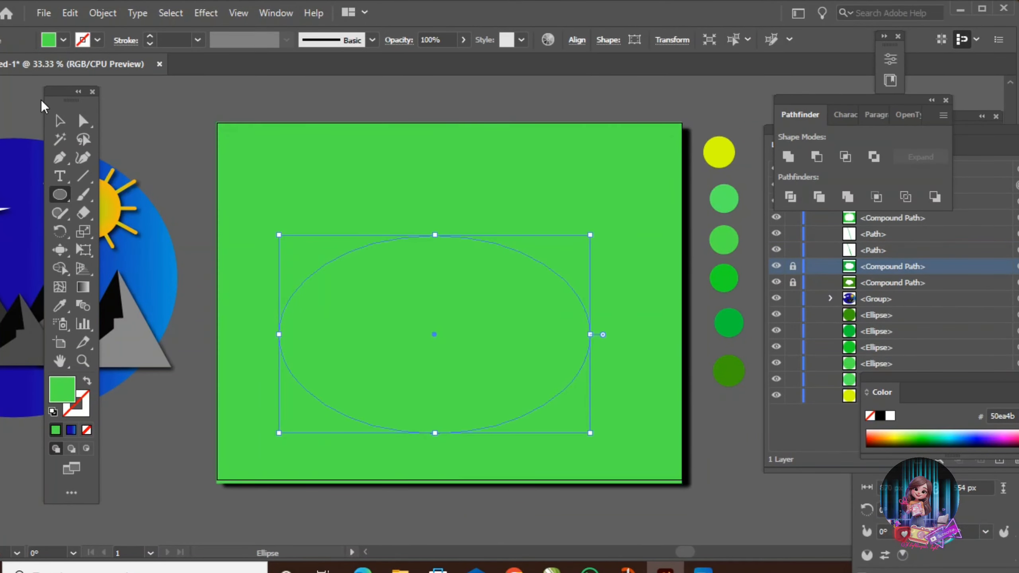
pyautogui.click(60, 121)
pyautogui.moveTo(340, 254); pyautogui.dragTo(349, 229)
pyautogui.keyDown('shift'); pyautogui.click(318, 126); pyautogui.keyUp('shift')
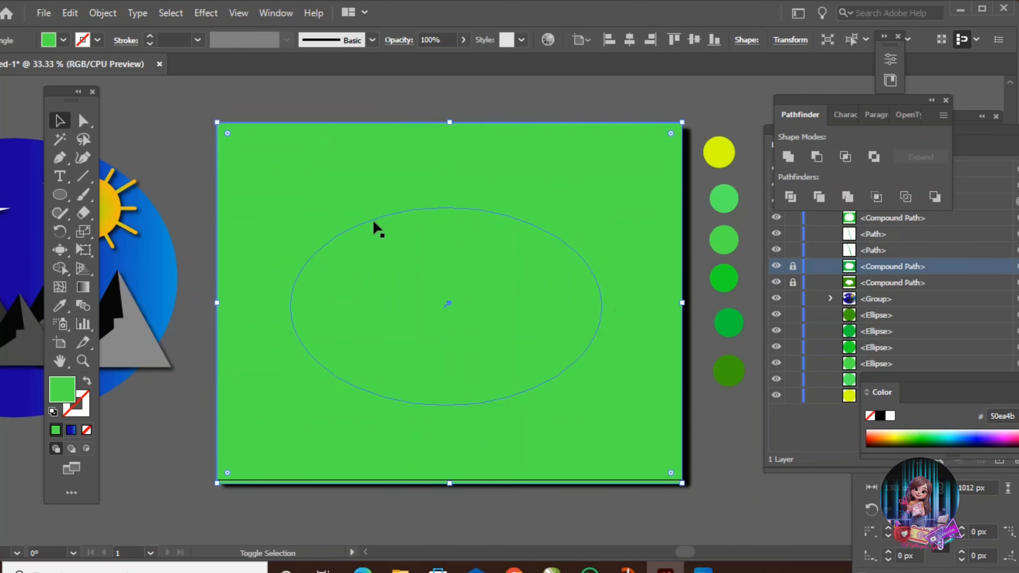
pyautogui.click(816, 157)
# Bloat the fourth frame's oval opening all around into a scalloped cloud outline wider than the third frame's opening
pyautogui.click(60, 250)
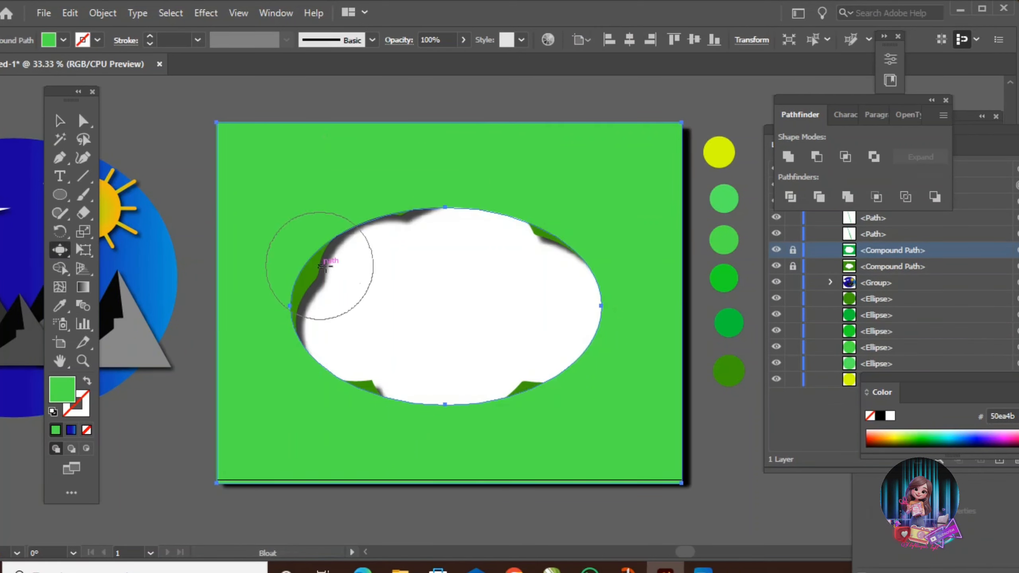
pyautogui.click(322, 253)
pyautogui.click(364, 221)
pyautogui.click(443, 183)
pyautogui.click(505, 183)
pyautogui.click(565, 234)
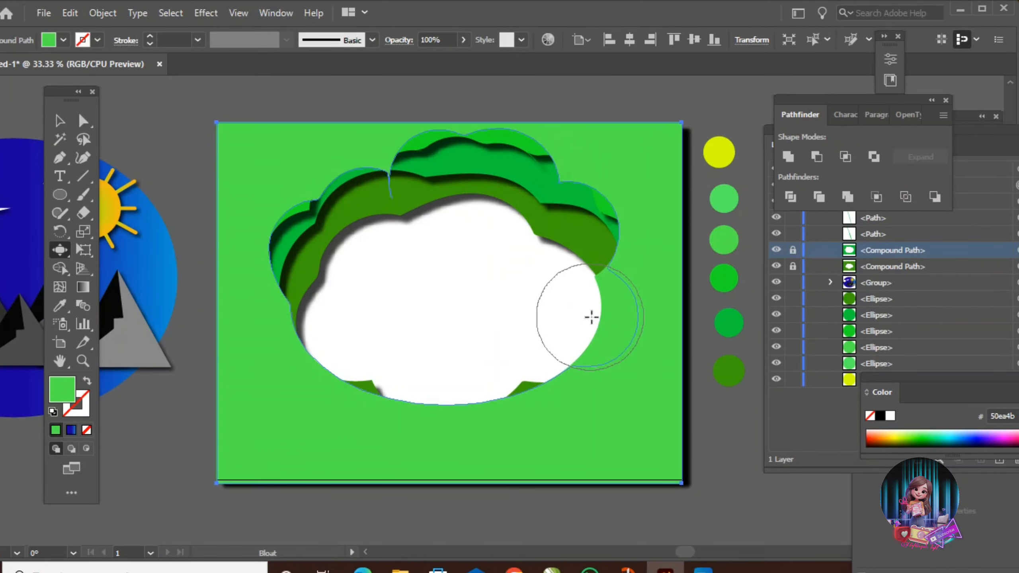
pyautogui.click(592, 317)
pyautogui.click(576, 397)
pyautogui.click(602, 353)
pyautogui.click(610, 277)
pyautogui.click(338, 394)
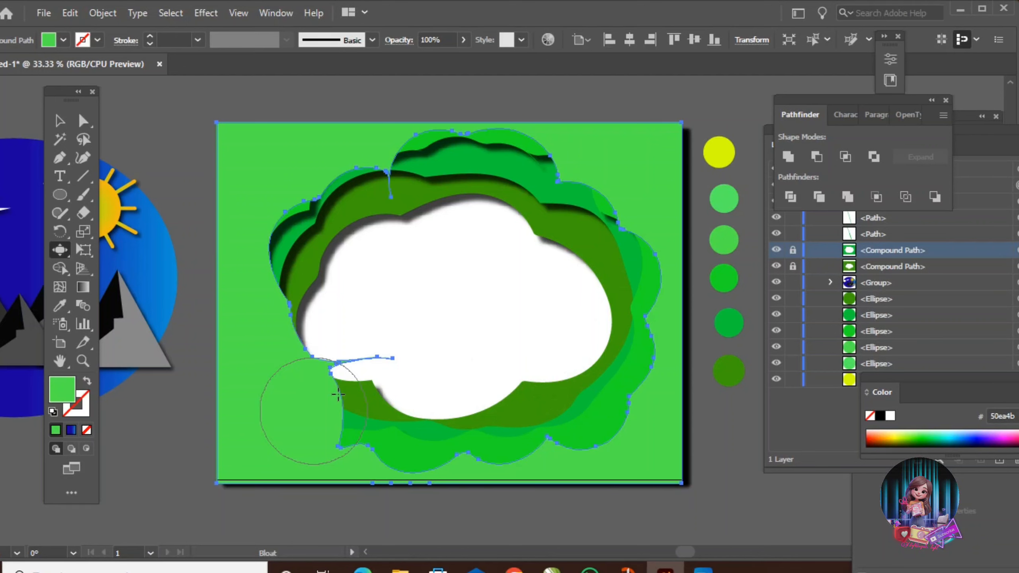
pyautogui.click(341, 396)
pyautogui.click(291, 353)
pyautogui.click(279, 314)
pyautogui.click(289, 281)
pyautogui.click(351, 196)
pyautogui.click(575, 192)
# Apply a Normal-mode drop shadow to the fourth frame with 75% opacity, 20 px X and Y offsets and 5 px blur
pyautogui.press('v')
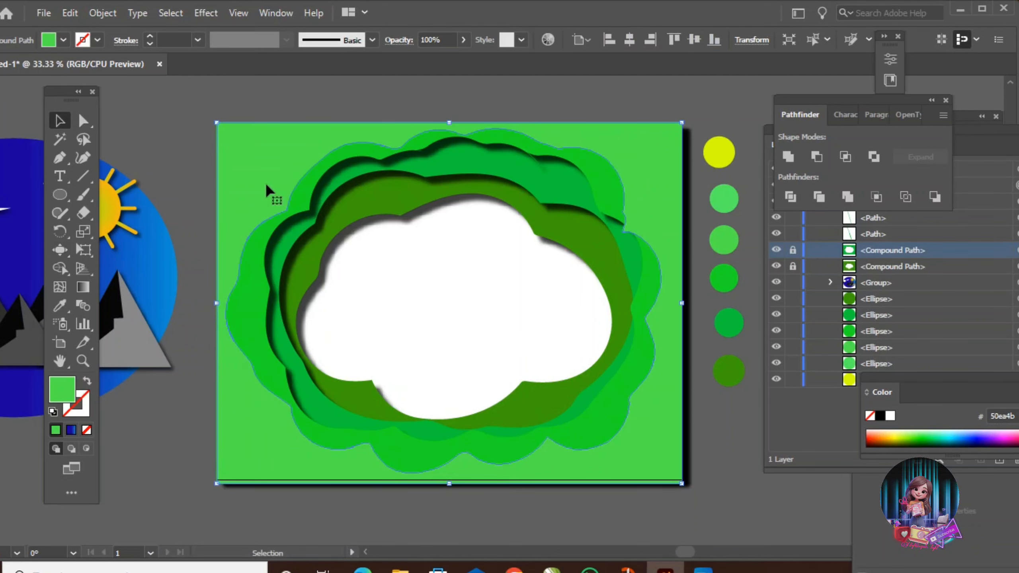
pyautogui.click(204, 13)
pyautogui.moveTo(303, 190)
pyautogui.click(419, 189)
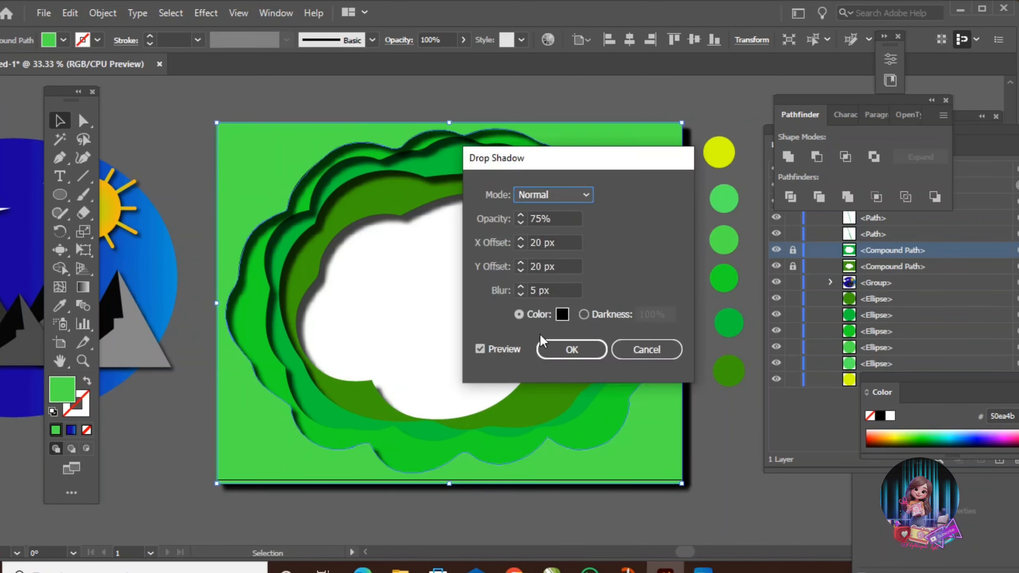
pyautogui.click(569, 348)
pyautogui.click(466, 417)
# Draw a fifth rectangle covering the artboard and fill it with the light green sampled from the circle just below the yellow one
pyautogui.moveTo(63, 199); pyautogui.dragTo(114, 196)
pyautogui.moveTo(217, 123); pyautogui.dragTo(682, 490)
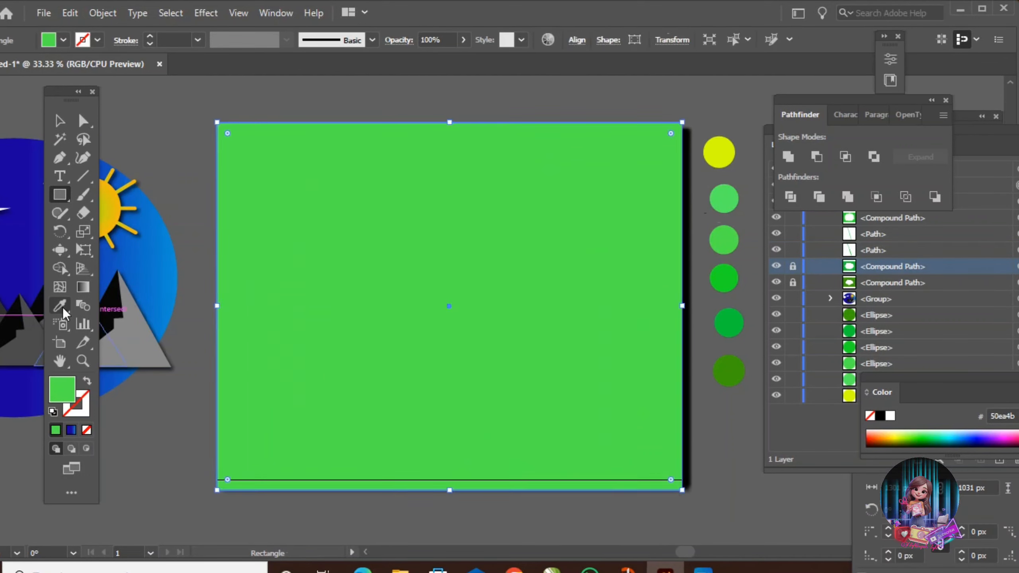
pyautogui.press('i')
# Draw a large ellipse, move it up to the middle of the fifth green rectangle, and cut it out of the rectangle
pyautogui.moveTo(65, 200); pyautogui.dragTo(125, 233)
pyautogui.moveTo(241, 219); pyautogui.dragTo(648, 458)
pyautogui.press('v')
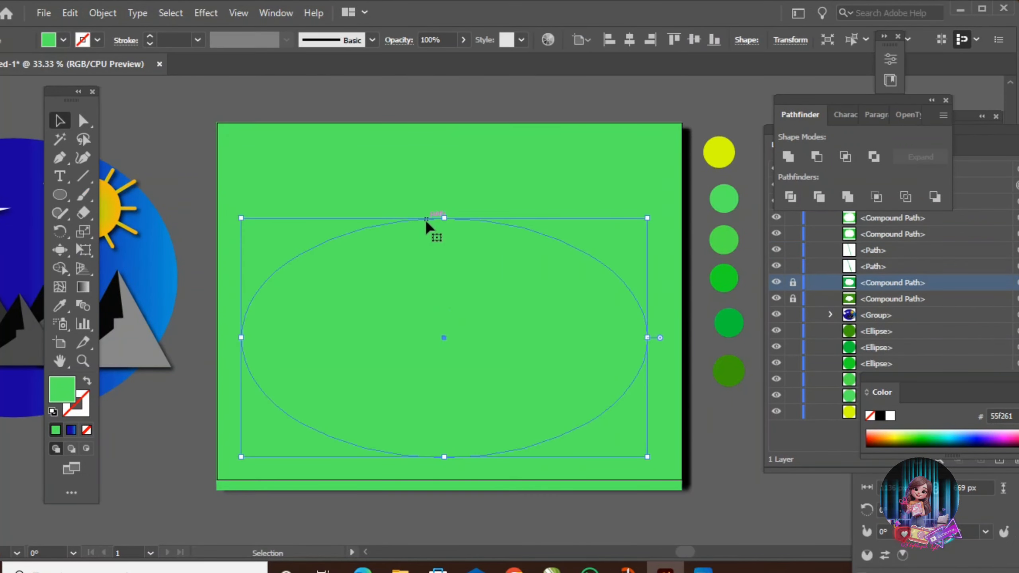
pyautogui.moveTo(426, 220); pyautogui.dragTo(439, 170)
pyautogui.keyDown('shift'); pyautogui.click(473, 152); pyautogui.keyUp('shift')
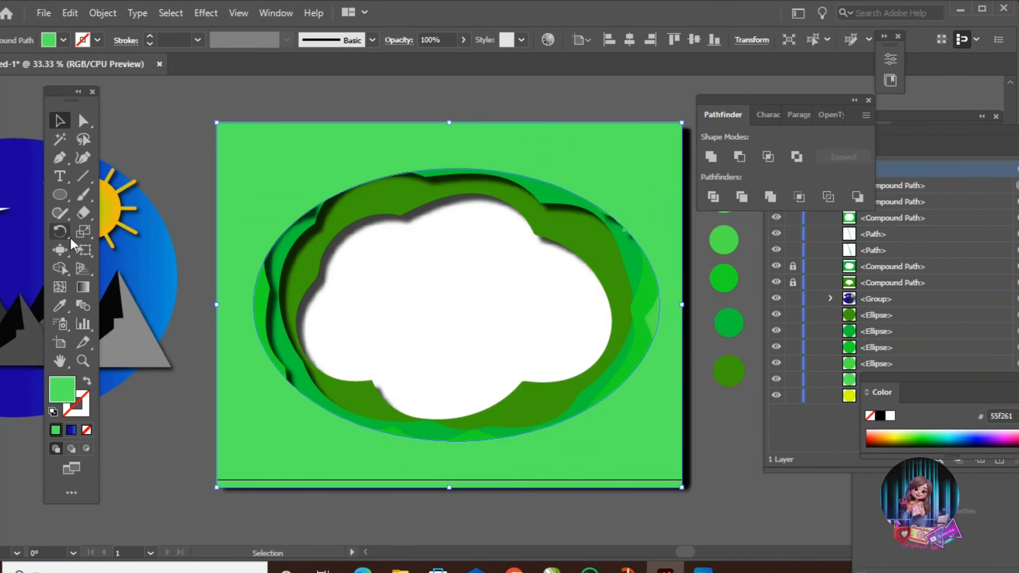
# Bloat the fifth frame's oval opening into the widest cloud outline and apply a drop shadow to the frame
pyautogui.moveTo(276, 225)
pyautogui.mouseDown()
pyautogui.moveTo(319, 171)
pyautogui.moveTo(387, 194)
pyautogui.moveTo(483, 187)
pyautogui.moveTo(525, 200)
pyautogui.moveTo(650, 277)
pyautogui.moveTo(548, 355)
pyautogui.moveTo(408, 408)
pyautogui.moveTo(318, 318)
pyautogui.moveTo(259, 281)
pyautogui.mouseUp()
pyautogui.click(204, 13)
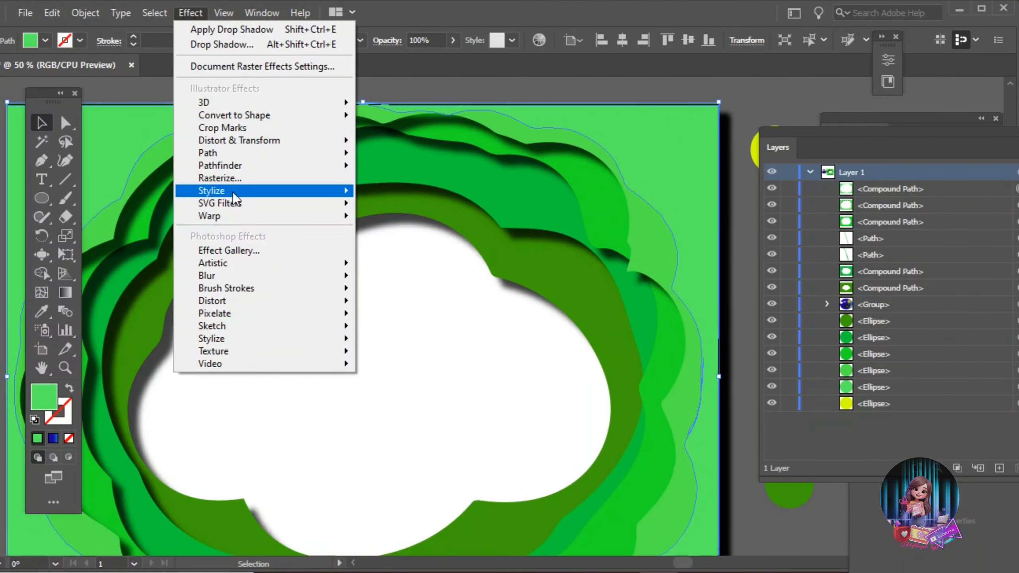
pyautogui.moveTo(235, 191)
pyautogui.click(386, 191)
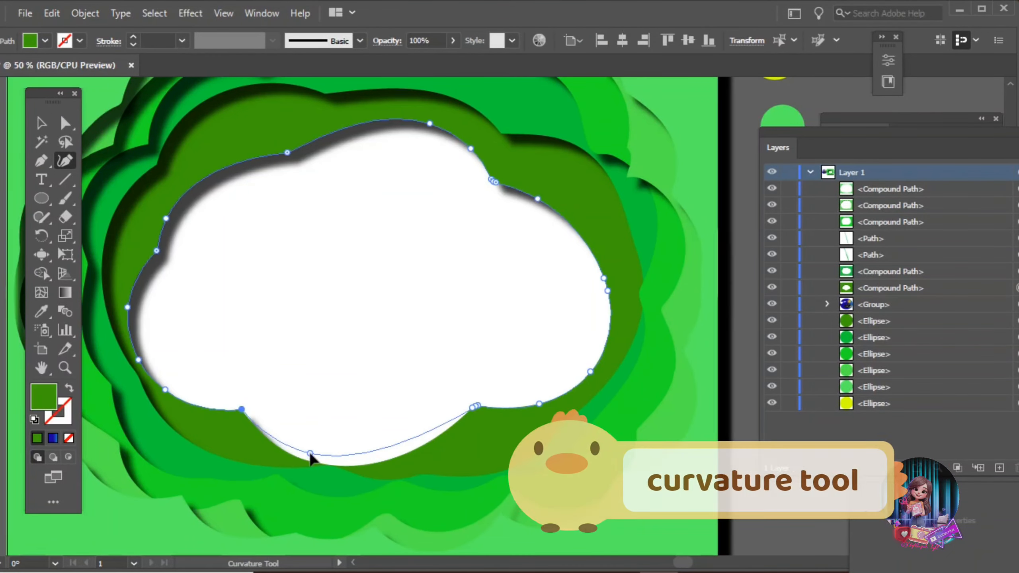
# Reshape the lower edges of the first and second frames' openings into smoother waves with the Curvature tool
pyautogui.moveTo(499, 473); pyautogui.dragTo(499, 456)
pyautogui.moveTo(567, 421); pyautogui.dragTo(599, 402)
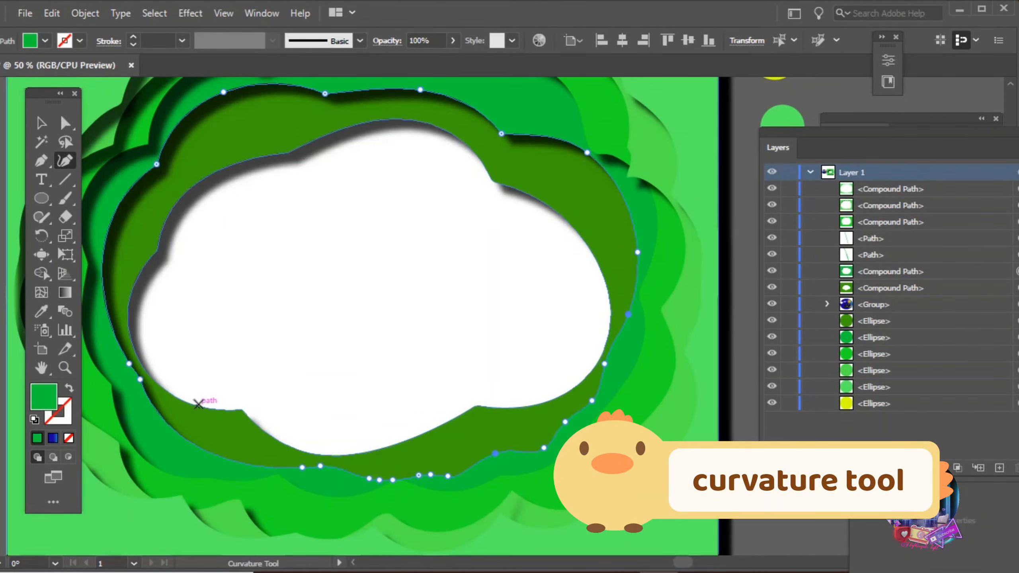
pyautogui.click(198, 403)
pyautogui.moveTo(165, 390); pyautogui.dragTo(180, 369)
pyautogui.moveTo(345, 455); pyautogui.dragTo(344, 430)
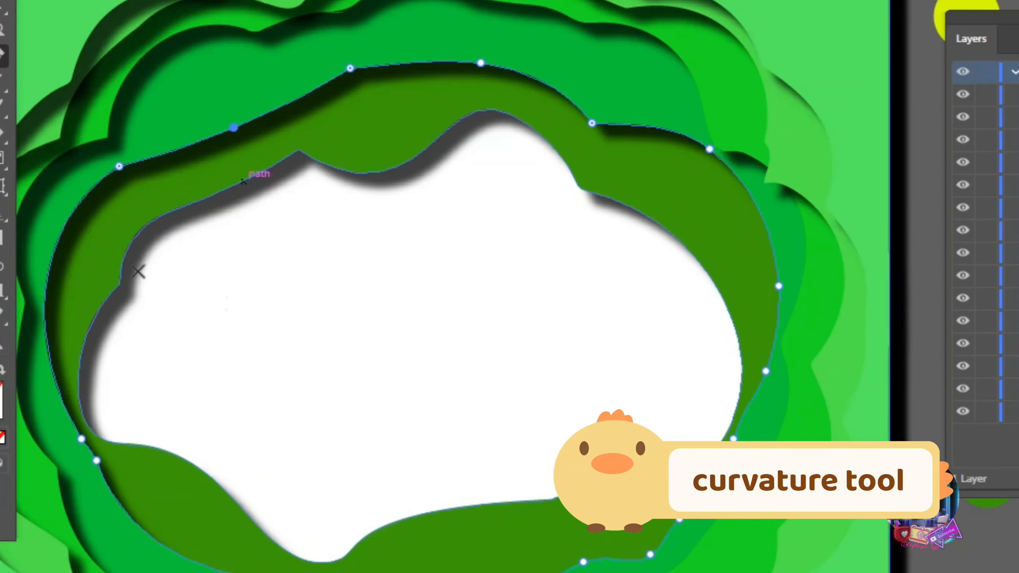
# Reshape the upper-left edges of the first and second frames' openings into flowing curves by adding and moving curvature points
pyautogui.click(243, 179)
pyautogui.moveTo(299, 149); pyautogui.dragTo(327, 197)
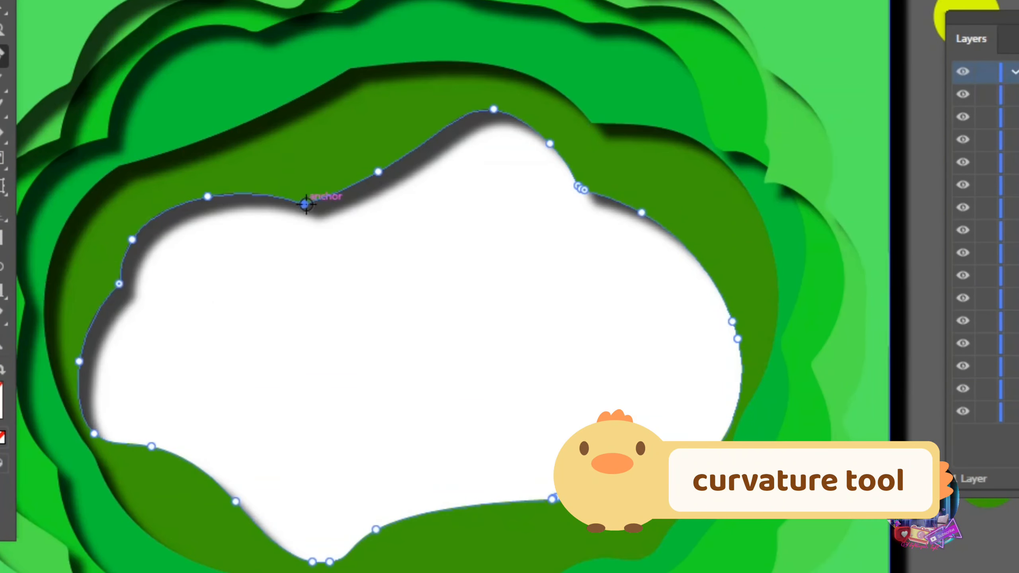
pyautogui.click(288, 199)
pyautogui.click(139, 154)
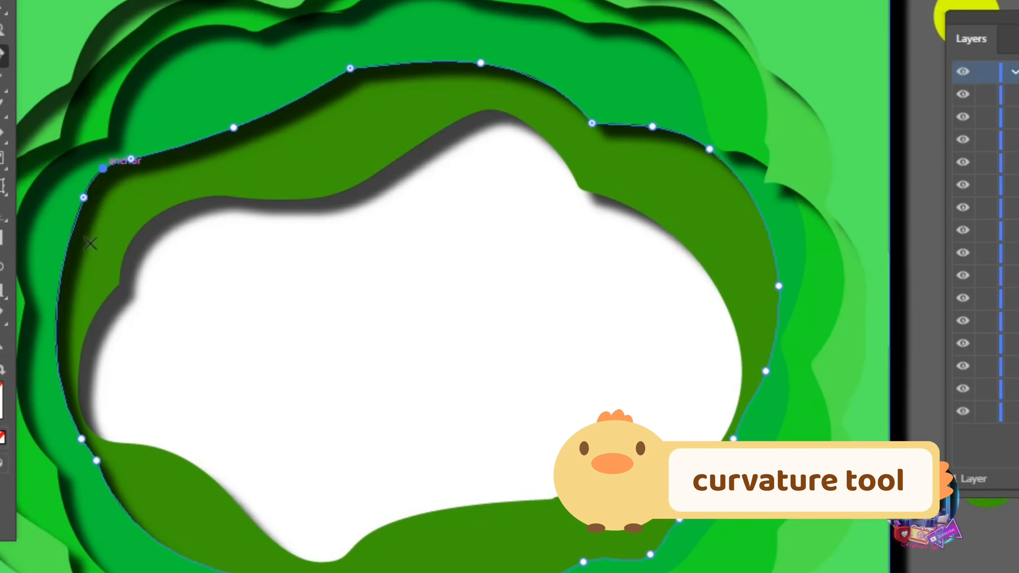
pyautogui.click(318, 86)
# Raise the anchor points along the second frame's bottom edge and delete a surplus one to form a wavier curve
pyautogui.scroll(-3, 301, 491)
pyautogui.moveTo(282, 501); pyautogui.dragTo(282, 463)
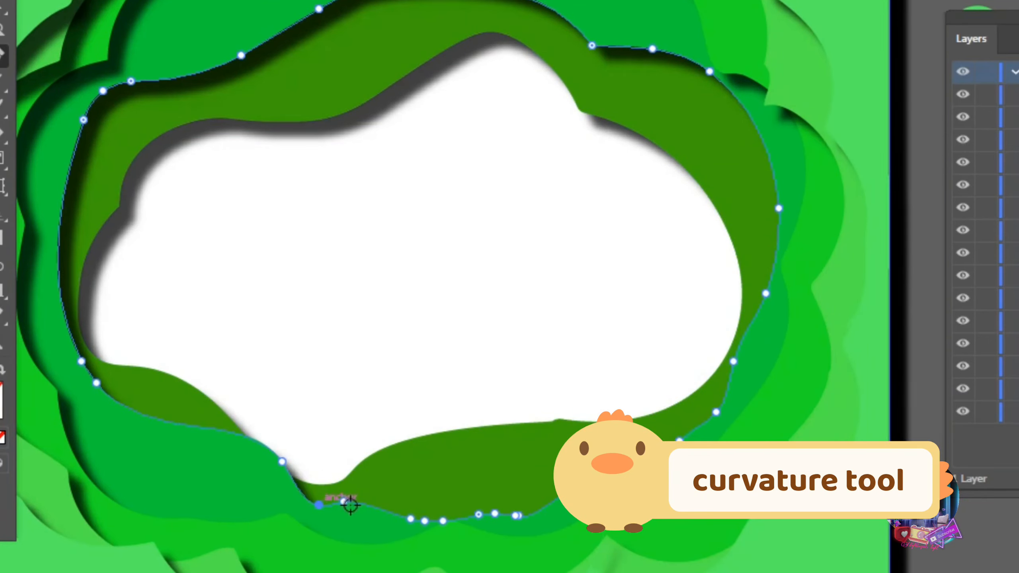
pyautogui.moveTo(497, 516); pyautogui.dragTo(507, 499)
pyautogui.moveTo(515, 516); pyautogui.dragTo(537, 499)
pyautogui.moveTo(518, 516); pyautogui.dragTo(551, 497)
pyautogui.click(472, 501)
pyautogui.press('Delete')
# Delete the anchor point forming the small notch on the lower edge of the innermost opening
pyautogui.scroll(-1, 444, 495)
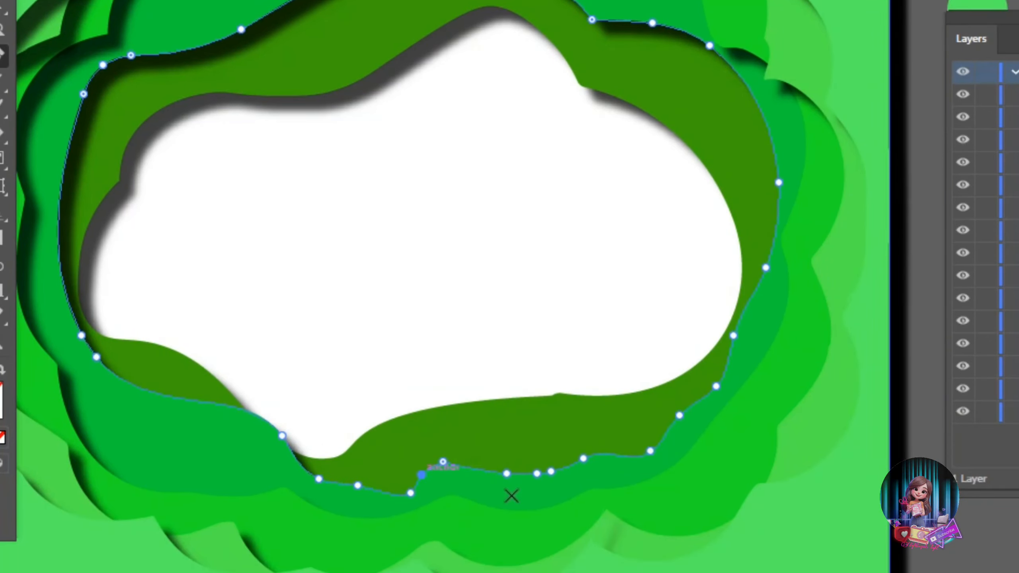
pyautogui.click(558, 394)
pyautogui.press('Delete')
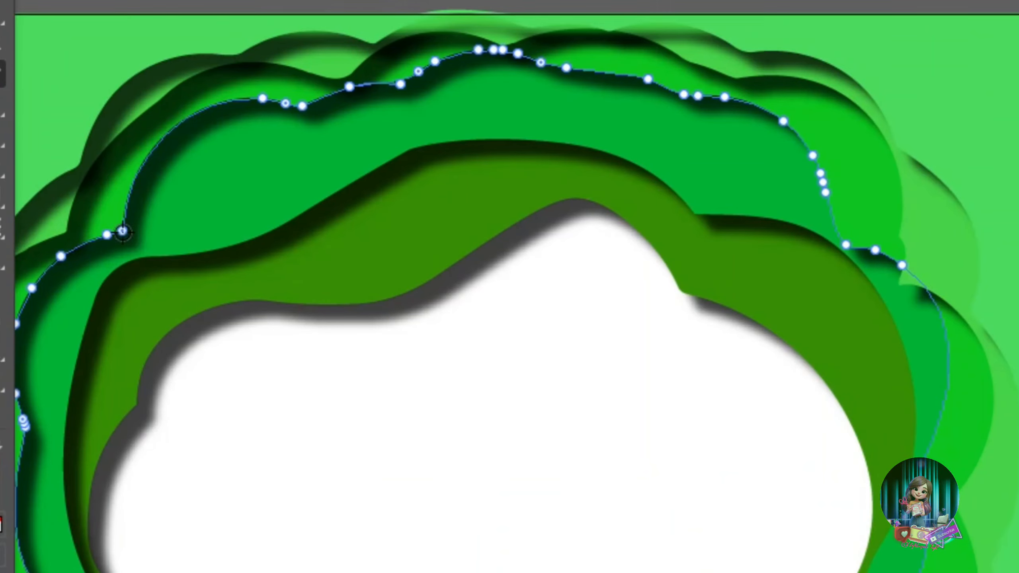
# Reshape the upper-left edge of the third frame's opening into a deep smooth wave by deleting and moving curvature points
pyautogui.click(350, 87)
pyautogui.moveTo(302, 106); pyautogui.dragTo(238, 125)
pyautogui.press('Delete')
pyautogui.moveTo(330, 121); pyautogui.dragTo(339, 144)
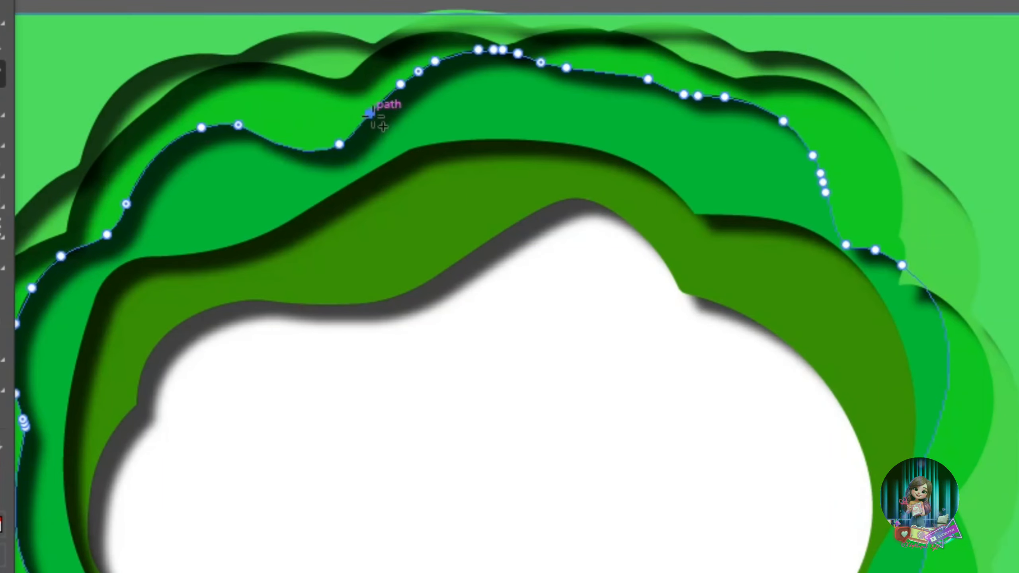
pyautogui.moveTo(369, 110); pyautogui.dragTo(388, 122)
pyautogui.moveTo(284, 144); pyautogui.dragTo(284, 153)
pyautogui.moveTo(436, 61); pyautogui.dragTo(447, 62)
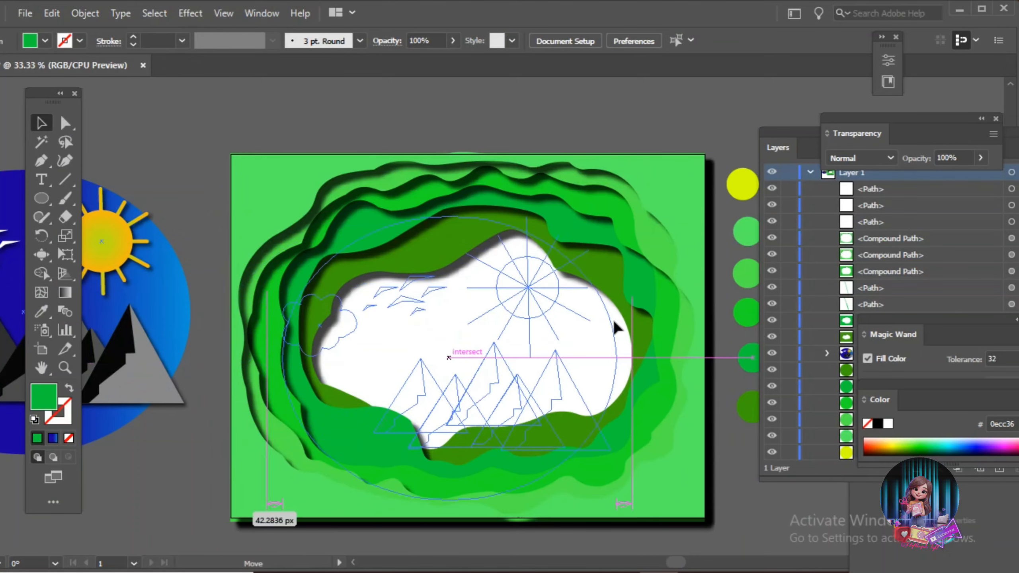
# Move the landscape group behind the cloud-shaped opening of the frames and turn on Trim View
pyautogui.moveTo(614, 321)
pyautogui.mouseDown()
pyautogui.moveTo(626, 253)
pyautogui.moveTo(635, 313)
pyautogui.moveTo(618, 314)
pyautogui.mouseUp()
pyautogui.scroll(-1, 525, 324)
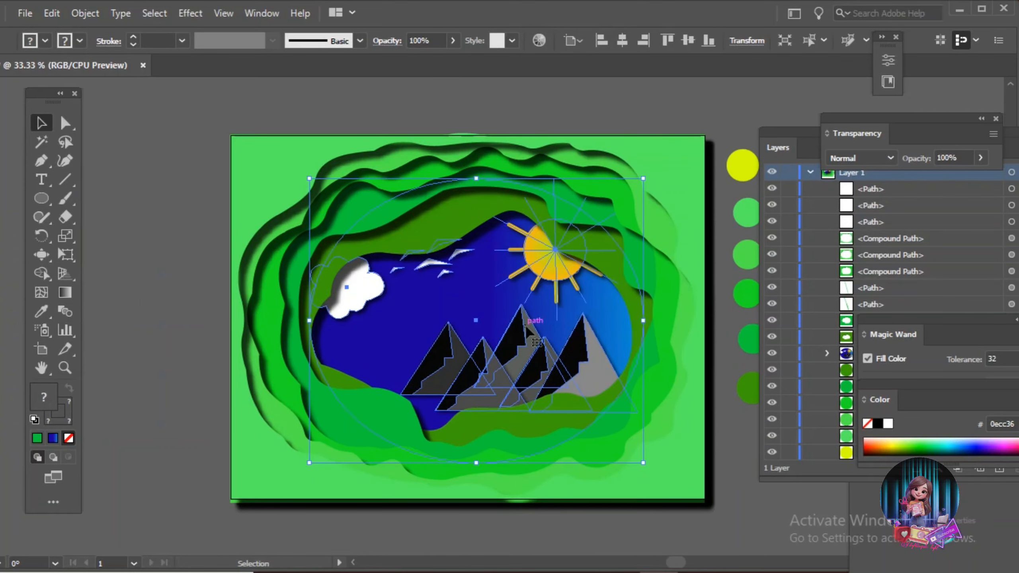
pyautogui.click(223, 13)
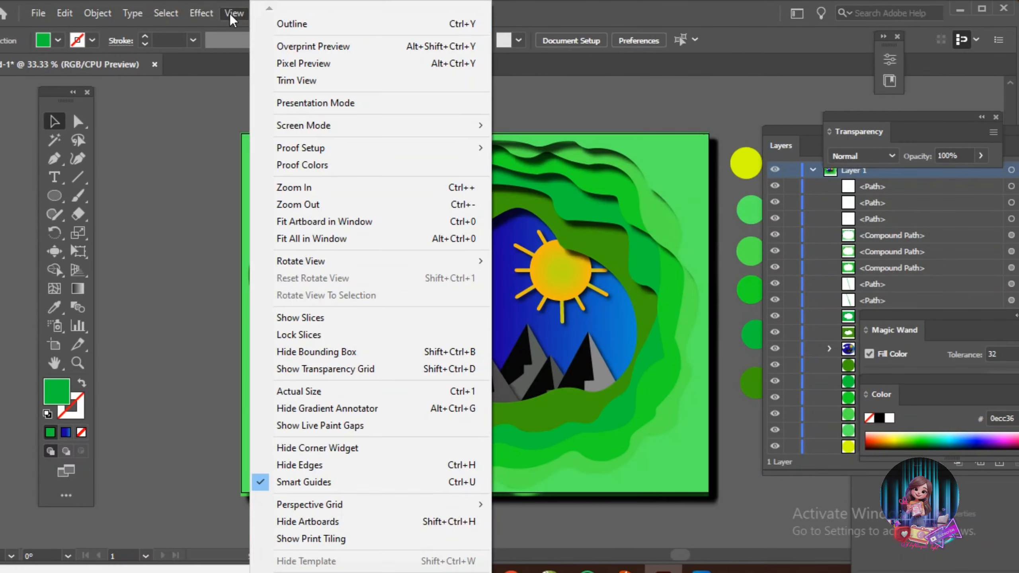
pyautogui.click(281, 82)
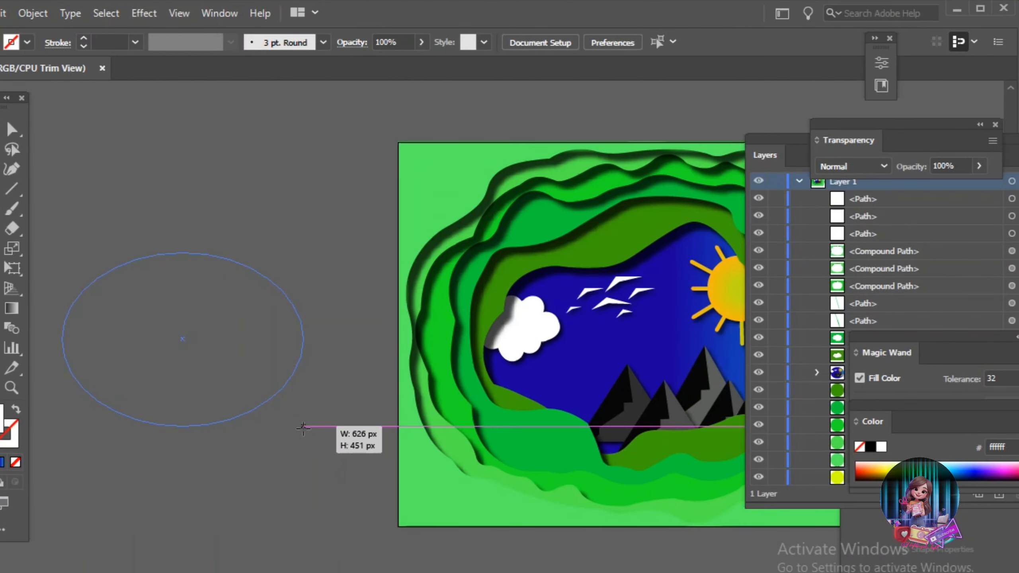
# Draw an ellipse about 505 px wide beside the artboard and set the Bloat brush width to 100 px
pyautogui.moveTo(303, 429); pyautogui.dragTo(257, 403)
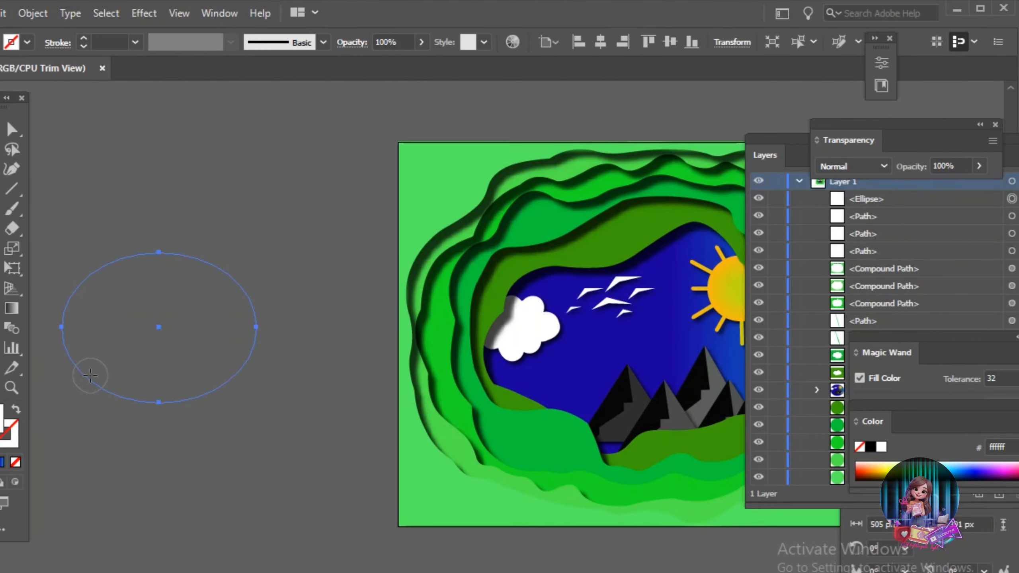
pyautogui.doubleClick(1, 269)
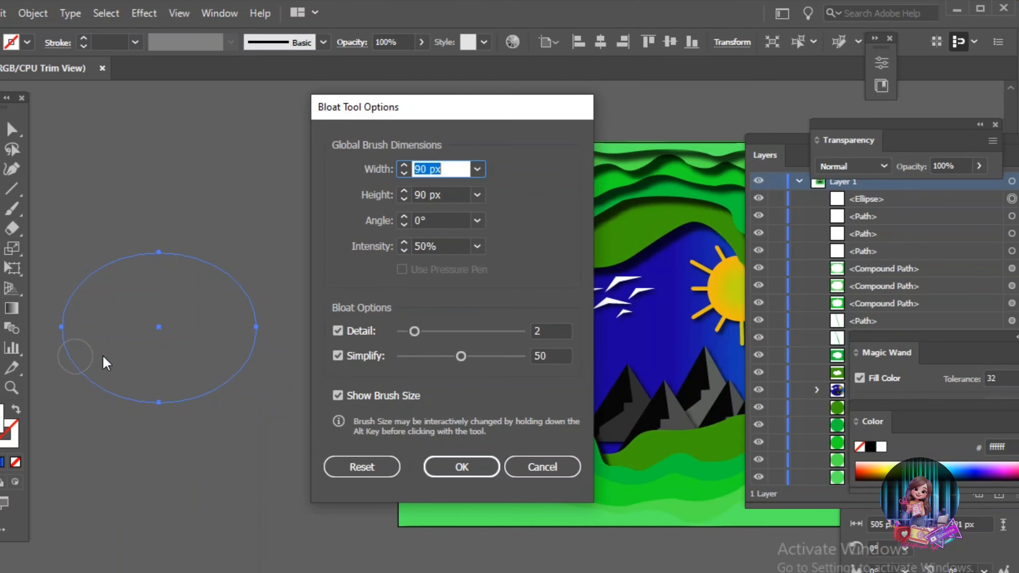
pyautogui.click(477, 195)
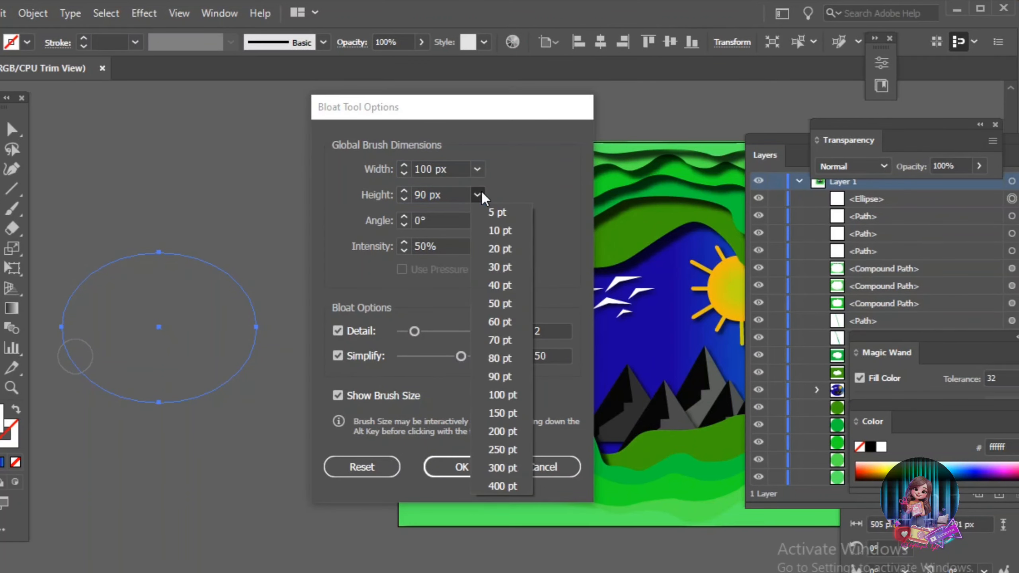
pyautogui.click(502, 379)
pyautogui.click(461, 467)
# Bloat the outline of the ellipse beside the artboard all around into a small-scalloped cloud shape
pyautogui.click(109, 262)
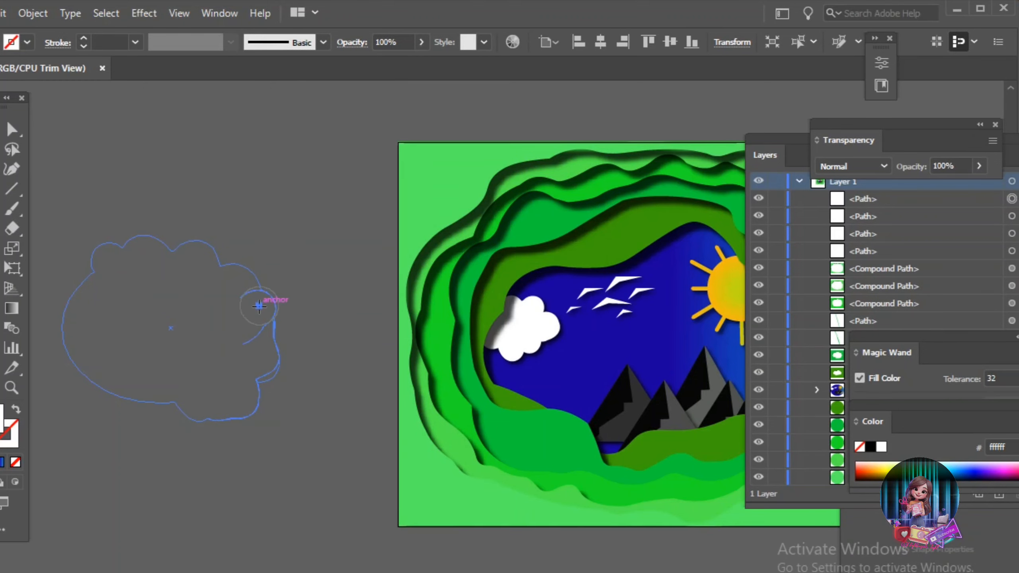
pyautogui.click(76, 370)
pyautogui.click(49, 337)
pyautogui.click(61, 300)
pyautogui.click(76, 272)
pyautogui.press('v')
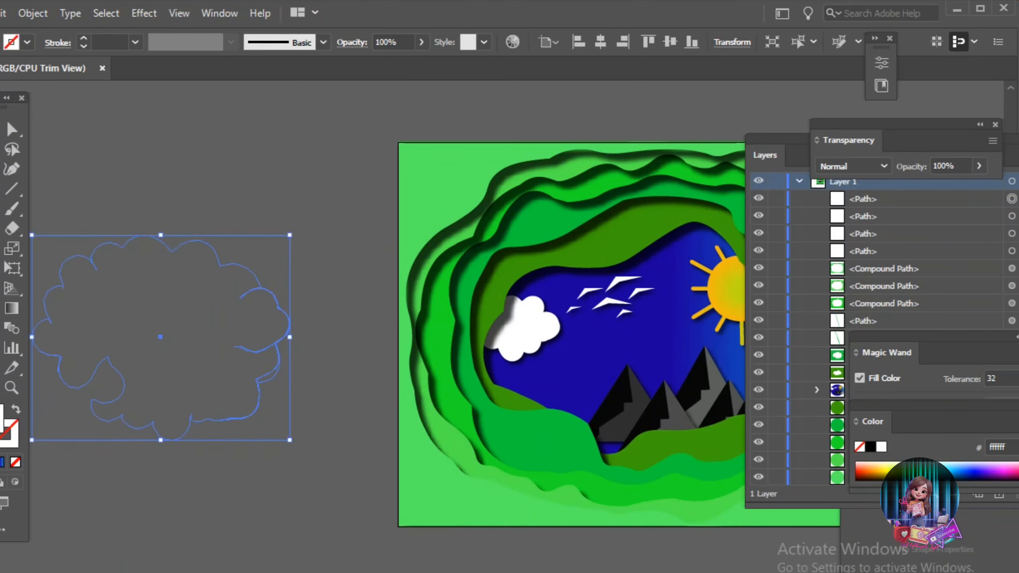
# Shrink the scalloped cloud shape beside the artboard and fill it with dark green (#088216)
pyautogui.moveTo(289, 235); pyautogui.dragTo(220, 280)
pyautogui.moveTo(221, 439); pyautogui.dragTo(200, 416)
pyautogui.doubleClick(179, 350)
pyautogui.doubleClick(1, 413)
pyautogui.click(333, 410)
pyautogui.click(296, 287)
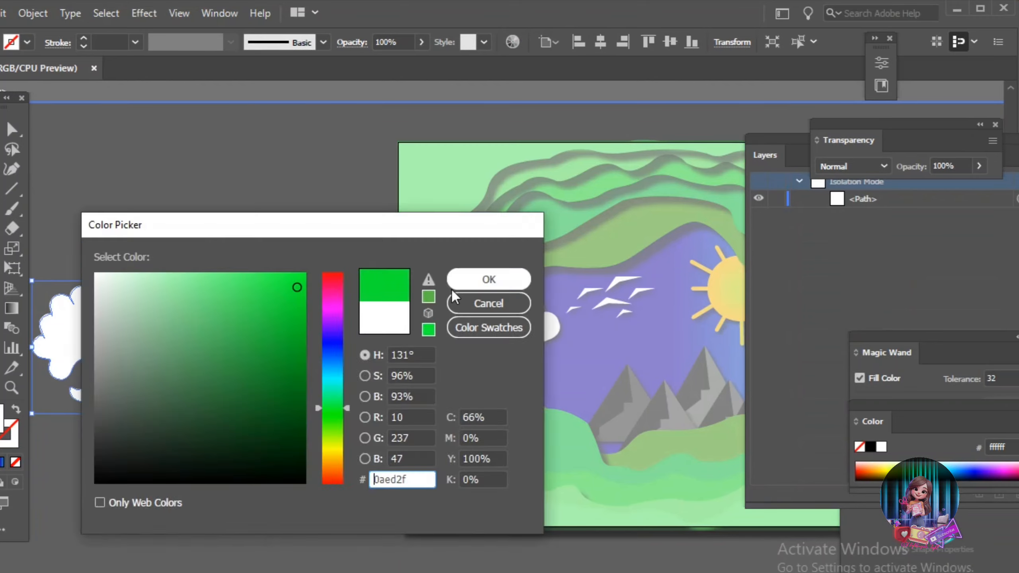
pyautogui.click(487, 280)
pyautogui.doubleClick(2, 413)
pyautogui.click(293, 377)
pyautogui.click(488, 280)
# Duplicate the green foliage shape twice and scale the copies down into a medium and a small clump beside it
pyautogui.moveTo(288, 184); pyautogui.dragTo(546, 281)
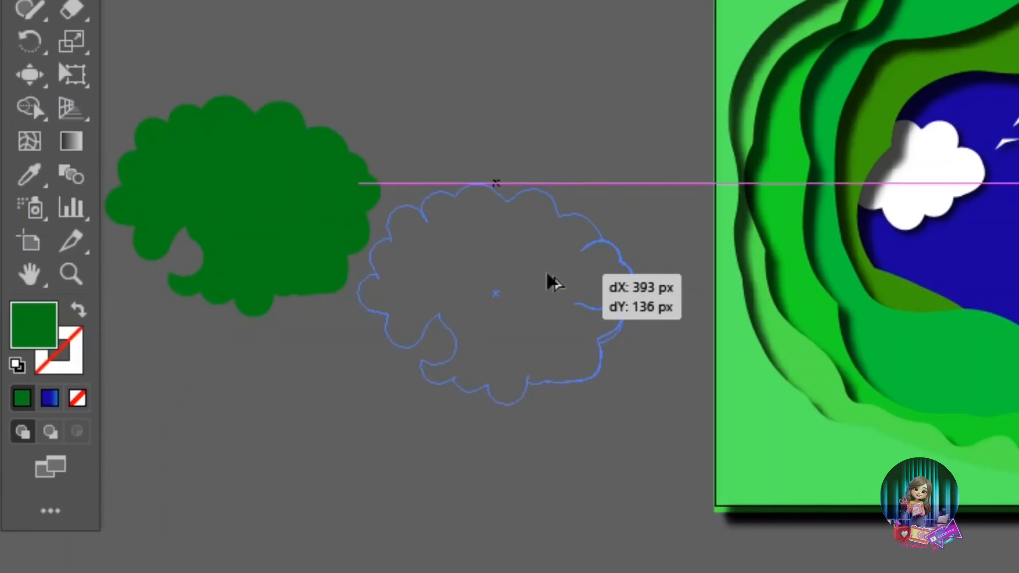
pyautogui.moveTo(632, 404); pyautogui.dragTo(540, 308)
pyautogui.moveTo(453, 275); pyautogui.dragTo(481, 419)
pyautogui.moveTo(571, 458); pyautogui.dragTo(520, 415)
pyautogui.moveTo(462, 379); pyautogui.dragTo(482, 370)
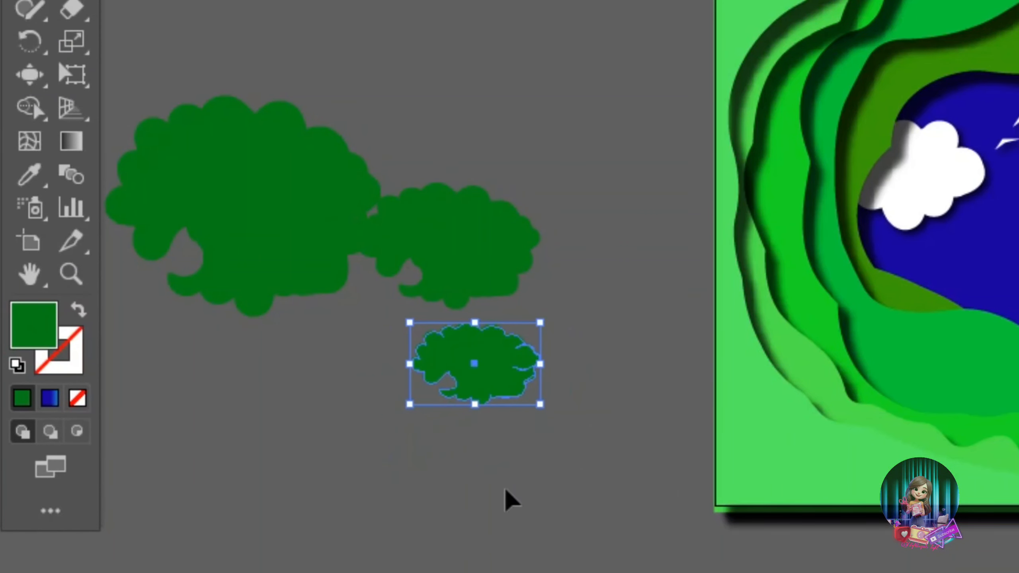
# Draw a closed tree trunk with three branches reaching up to the three foliage clumps and adjust its anchor points
pyautogui.click(281, 319)
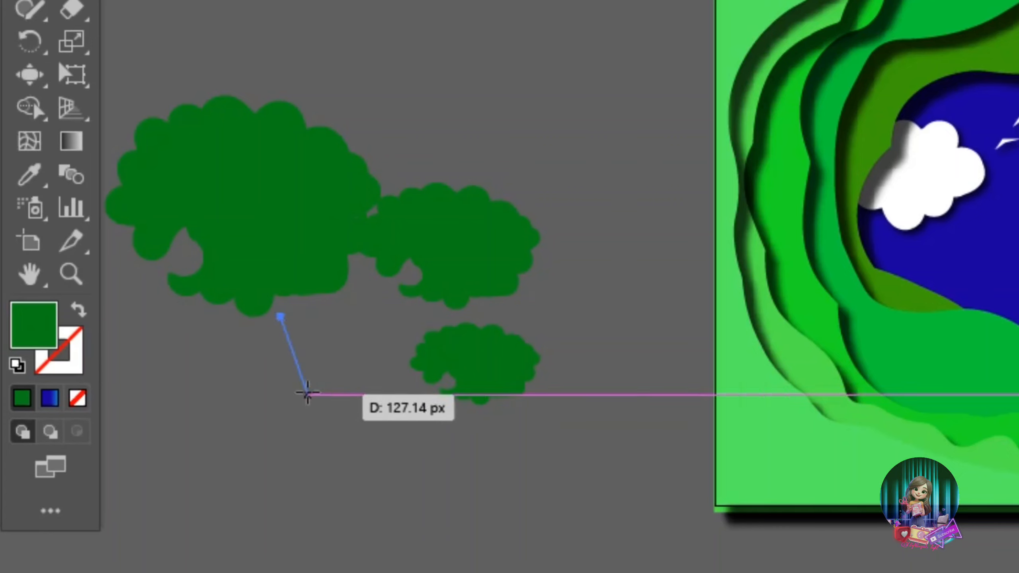
pyautogui.click(305, 385)
pyautogui.click(336, 437)
pyautogui.click(339, 556)
pyautogui.click(357, 556)
pyautogui.click(350, 405)
pyautogui.click(398, 395)
pyautogui.click(428, 384)
pyautogui.click(352, 390)
pyautogui.click(380, 338)
pyautogui.click(410, 308)
pyautogui.click(400, 305)
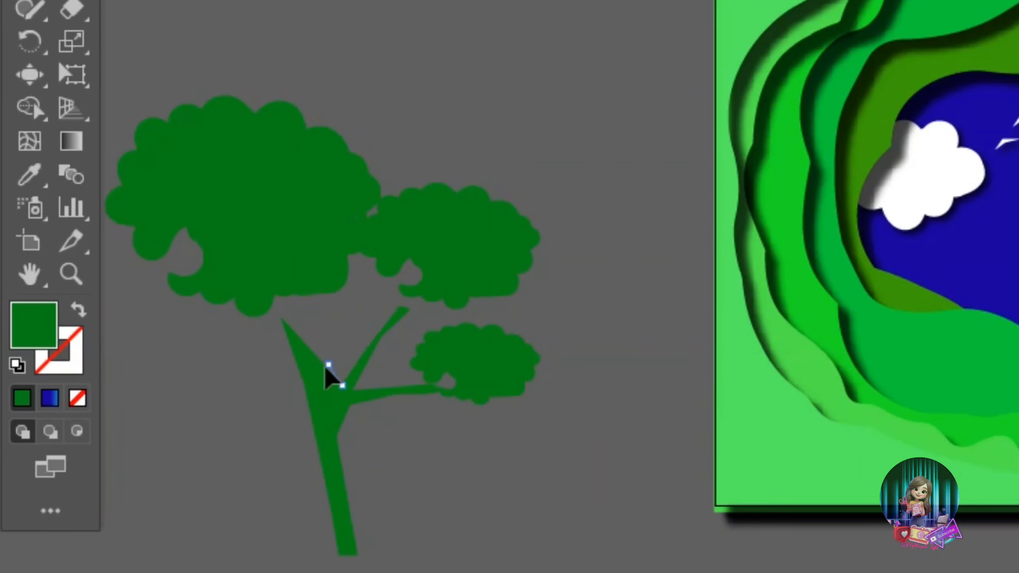
pyautogui.moveTo(284, 317); pyautogui.dragTo(280, 299)
pyautogui.moveTo(328, 364); pyautogui.dragTo(325, 372)
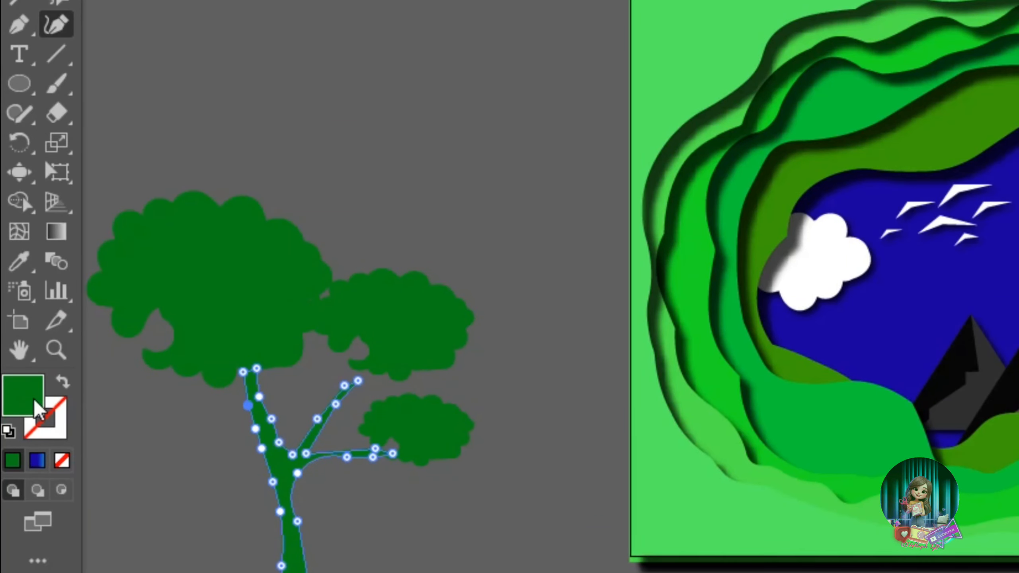
# Fill the tree trunk and branches with dark brown (#421e05)
pyautogui.doubleClick(31, 401)
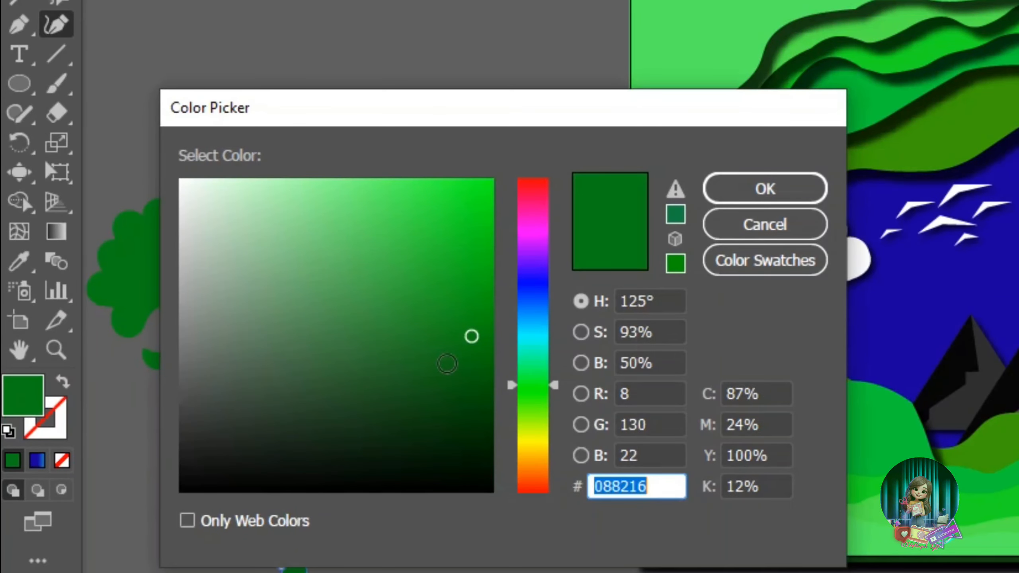
pyautogui.click(540, 474)
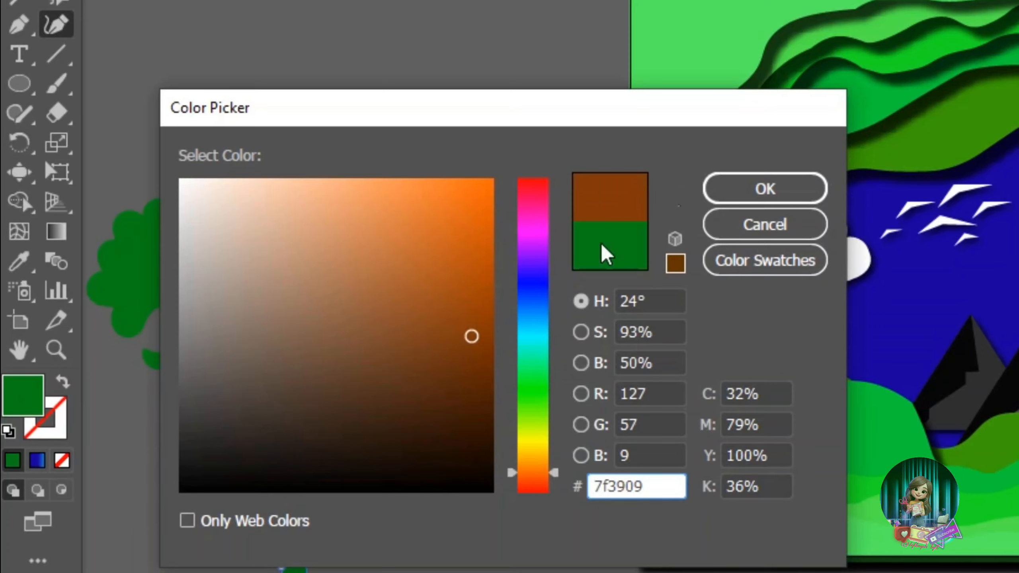
pyautogui.click(720, 185)
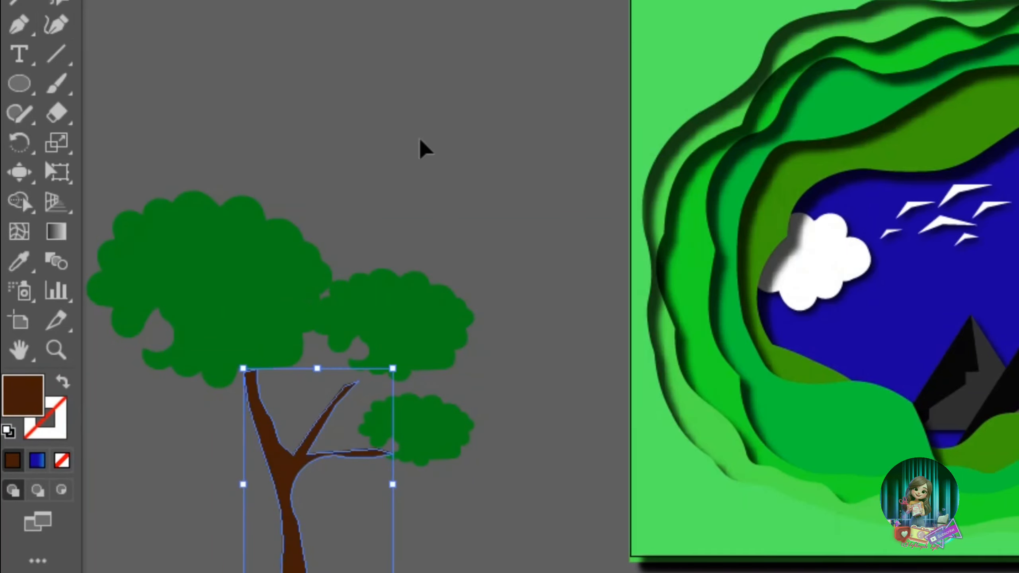
# Move and resize the foliage clumps to cover the branch ends and give all three a thin pale outline
pyautogui.hotkey('ctrl', '+')
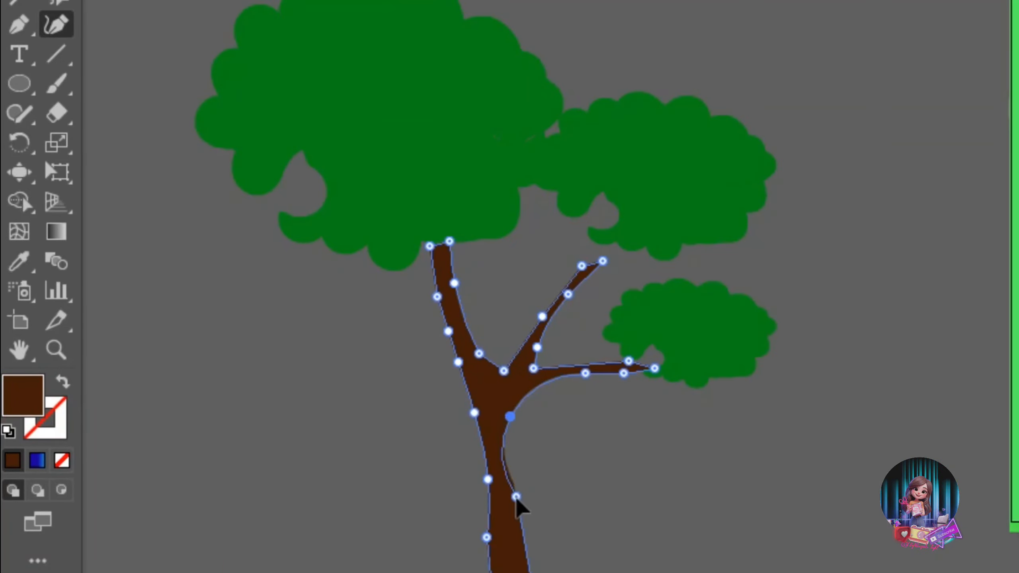
pyautogui.press('v')
pyautogui.moveTo(381, 244); pyautogui.dragTo(412, 296)
pyautogui.moveTo(668, 208); pyautogui.dragTo(644, 258)
pyautogui.click(690, 338)
pyautogui.moveTo(766, 412); pyautogui.dragTo(722, 399)
pyautogui.keyDown('shift'); pyautogui.click(353, 216); pyautogui.keyUp('shift')
pyautogui.keyDown('shift'); pyautogui.click(642, 192); pyautogui.keyUp('shift')
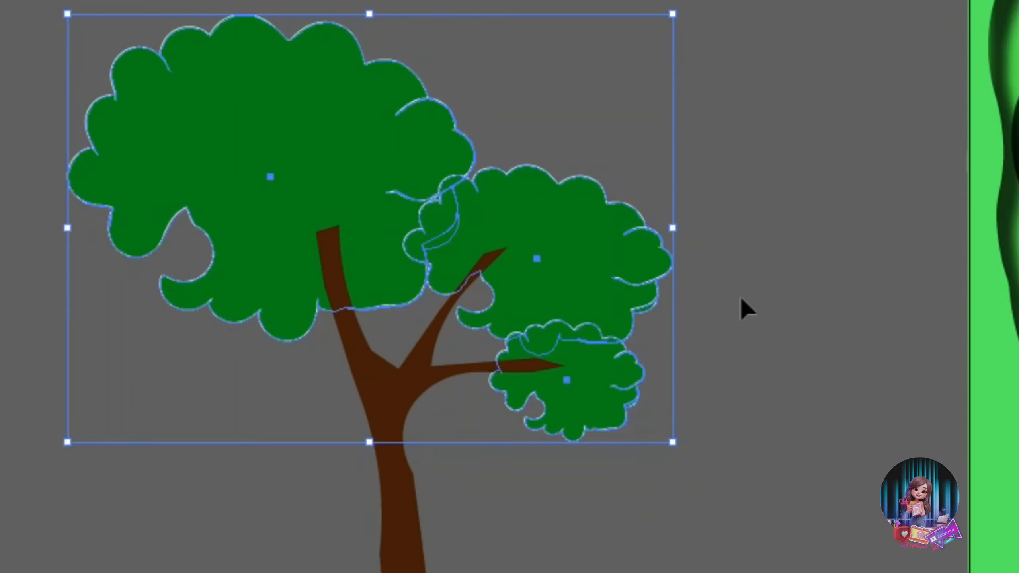
pyautogui.click(741, 297)
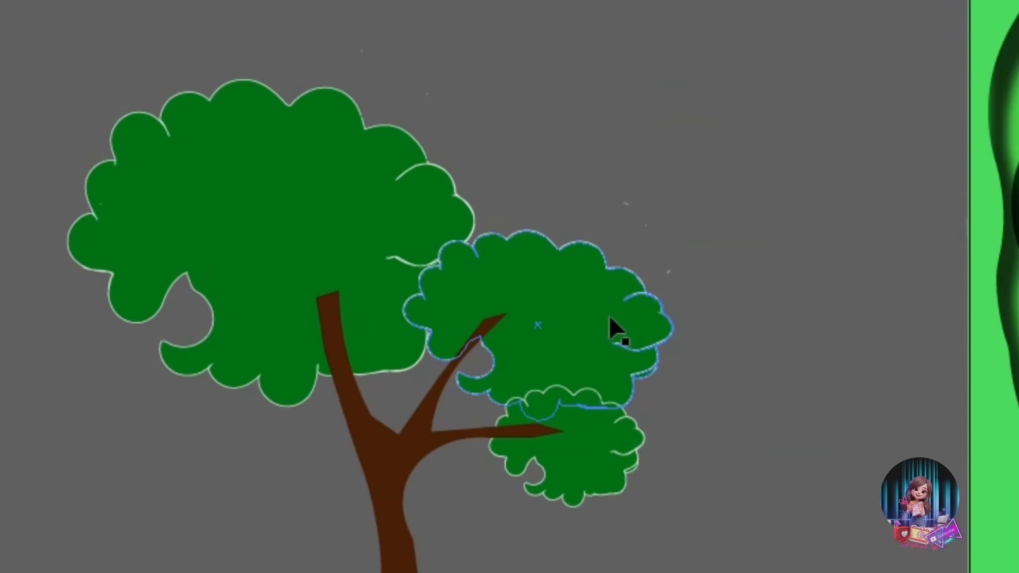
# Warp the notch in the large crown closed and stack smaller lighter and darker green copies inside it
pyautogui.hotkey('shift', 'r')
pyautogui.moveTo(235, 255)
pyautogui.mouseDown()
pyautogui.moveTo(173, 235)
pyautogui.moveTo(185, 271)
pyautogui.mouseUp()
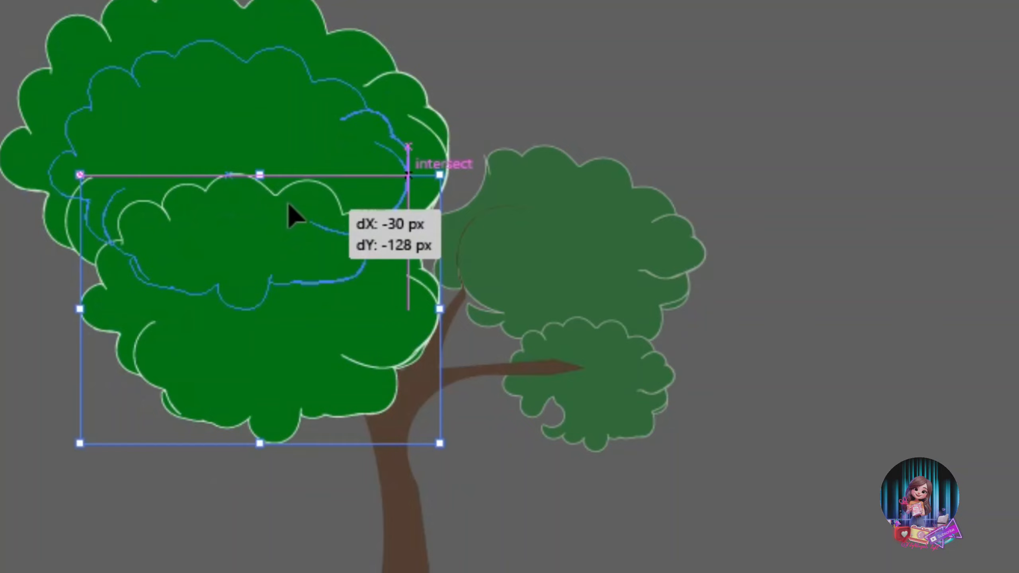
pyautogui.moveTo(289, 212); pyautogui.dragTo(287, 208)
pyautogui.moveTo(317, 197); pyautogui.dragTo(290, 188)
pyautogui.moveTo(233, 185); pyautogui.dragTo(263, 176)
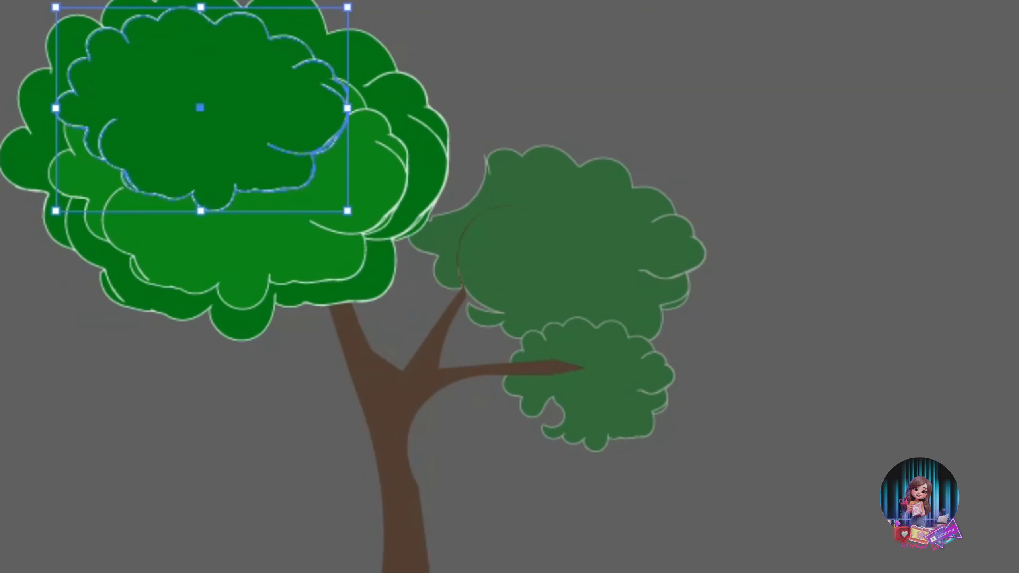
pyautogui.moveTo(297, 140); pyautogui.dragTo(269, 130)
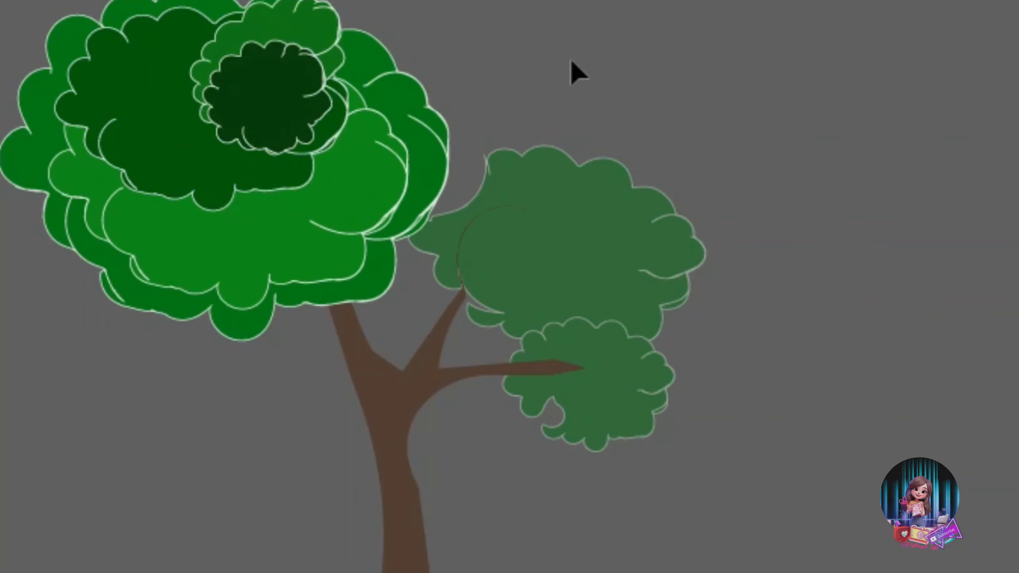
# Group the large crown's foliage layers, place a smaller copy of the group over the middle clump and ungroup that copy
pyautogui.rightClick(371, 126)
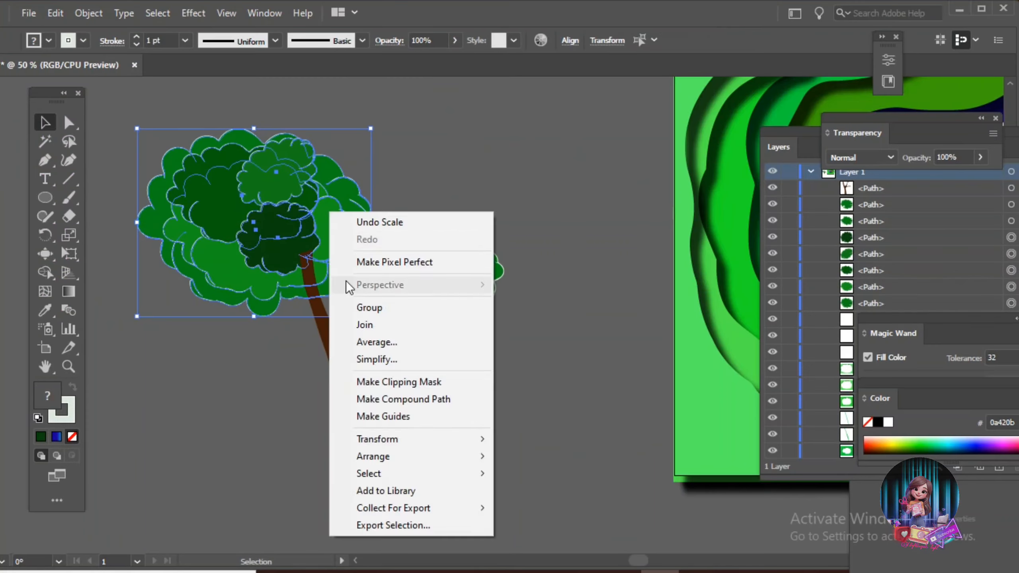
pyautogui.moveTo(562, 241); pyautogui.dragTo(787, 82)
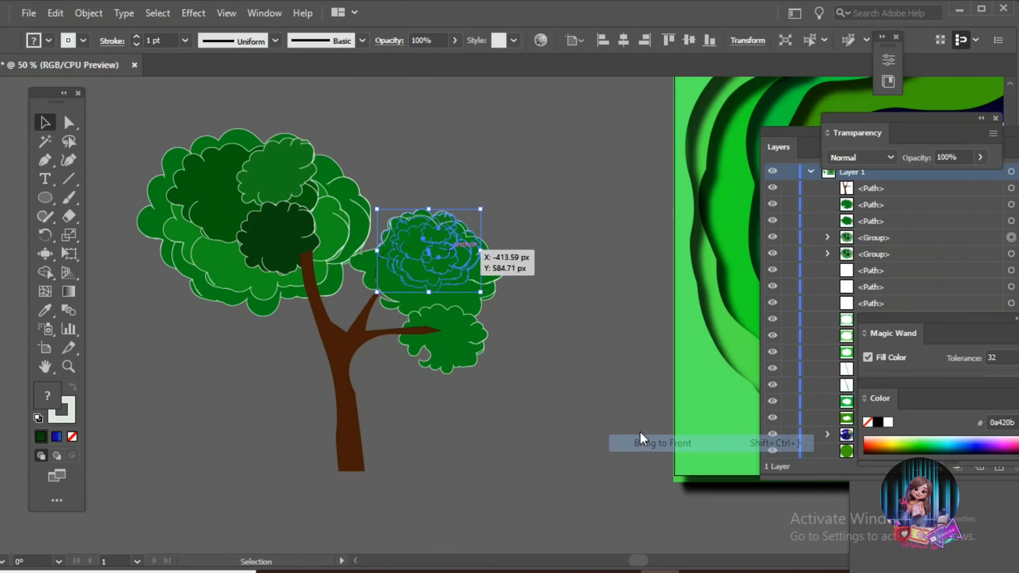
pyautogui.moveTo(446, 277); pyautogui.dragTo(448, 304)
pyautogui.moveTo(379, 236); pyautogui.dragTo(374, 228)
pyautogui.moveTo(462, 305); pyautogui.dragTo(458, 289)
pyautogui.rightClick(451, 248)
pyautogui.click(494, 379)
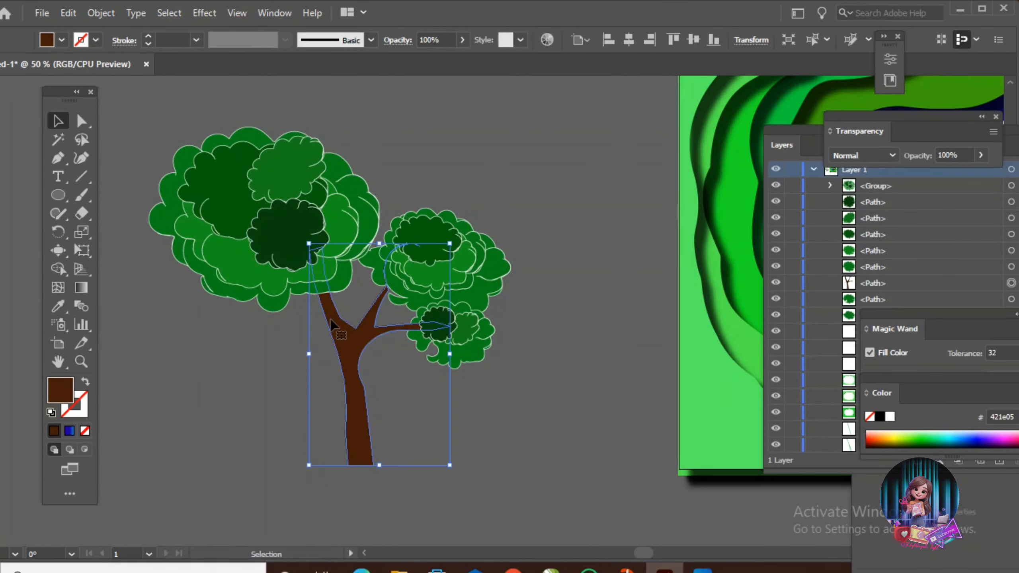
# Bring the brown tree trunk to the front of the stacking order
pyautogui.rightClick(331, 322)
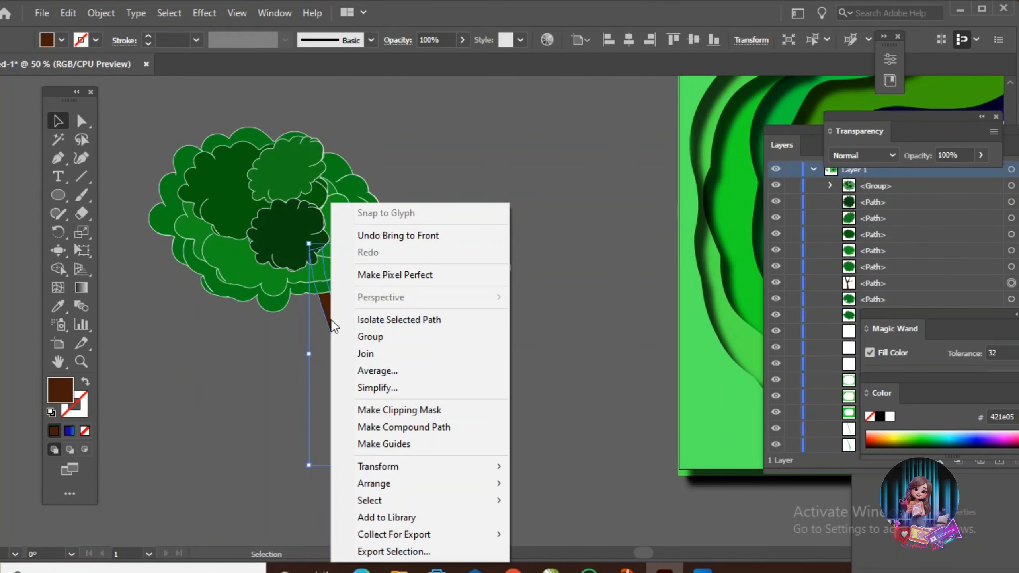
pyautogui.moveTo(425, 493)
pyautogui.click(560, 484)
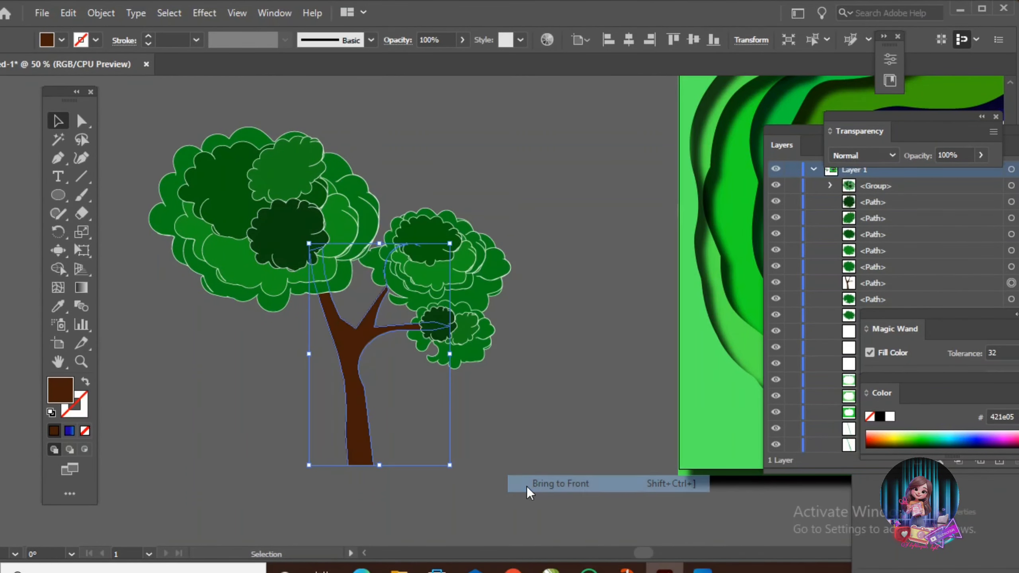
pyautogui.click(531, 492)
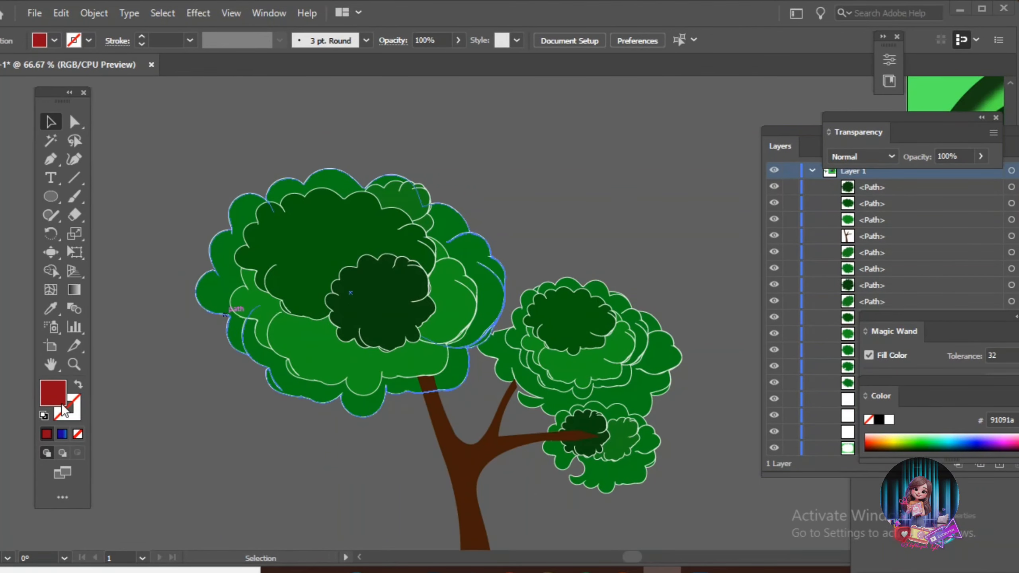
# Draw a small circle filled with red (#a80202) on the dark clump of the large crown
pyautogui.press('l')
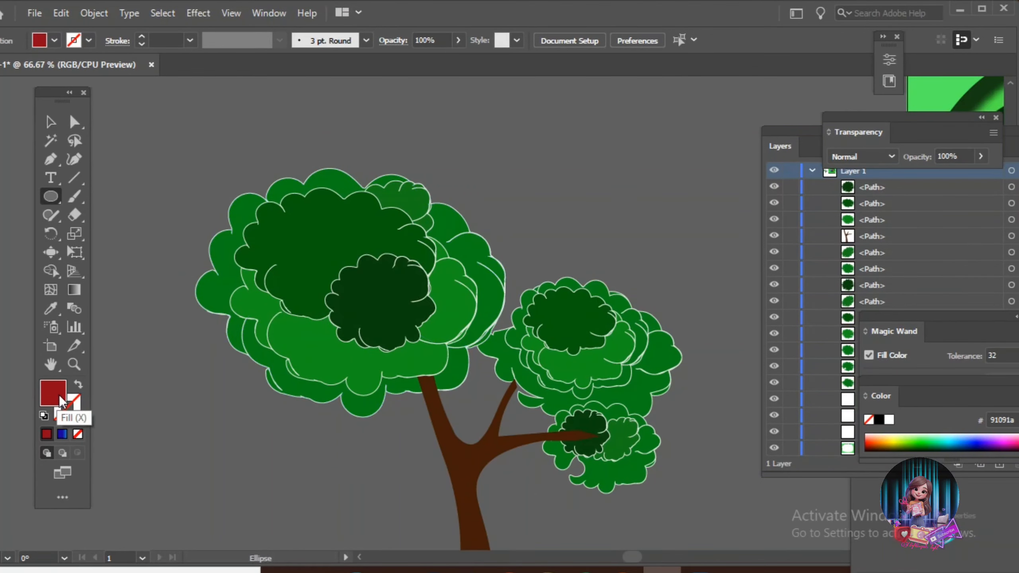
pyautogui.doubleClick(60, 401)
pyautogui.press('Return')
pyautogui.moveTo(285, 226); pyautogui.dragTo(306, 248)
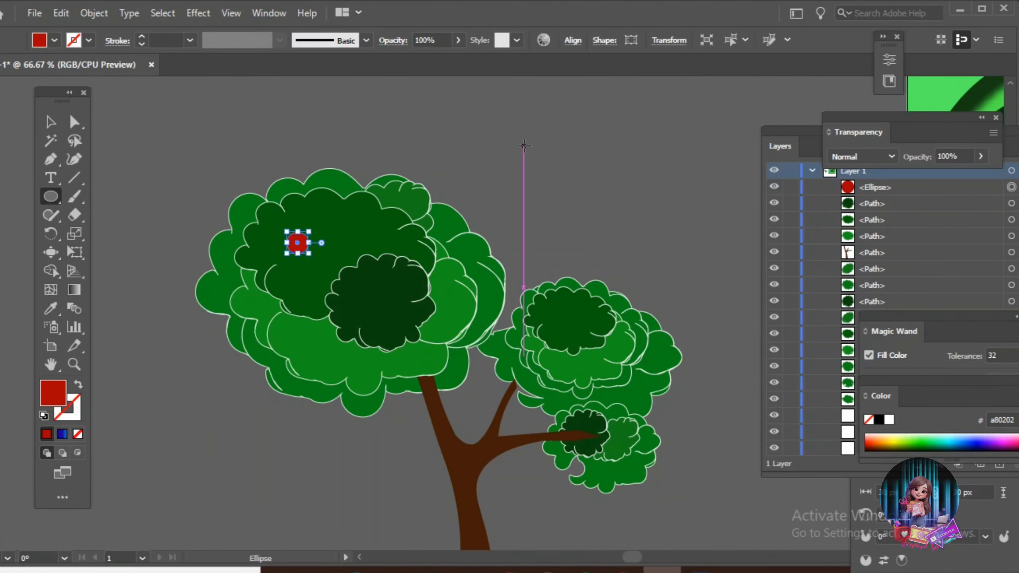
# Reshape the red circle into an apple with a notched top using the Curvature tool
pyautogui.hotkey('ctrl', '=')
pyautogui.hotkey('ctrl', '=')
pyautogui.hotkey('ctrl', '=')
pyautogui.hotkey('ctrl', '=')
pyautogui.hotkey('ctrl', '=')
pyautogui.hotkey('ctrl', '=')
pyautogui.hotkey('shift', '`')
pyautogui.moveTo(521, 232); pyautogui.dragTo(522, 247)
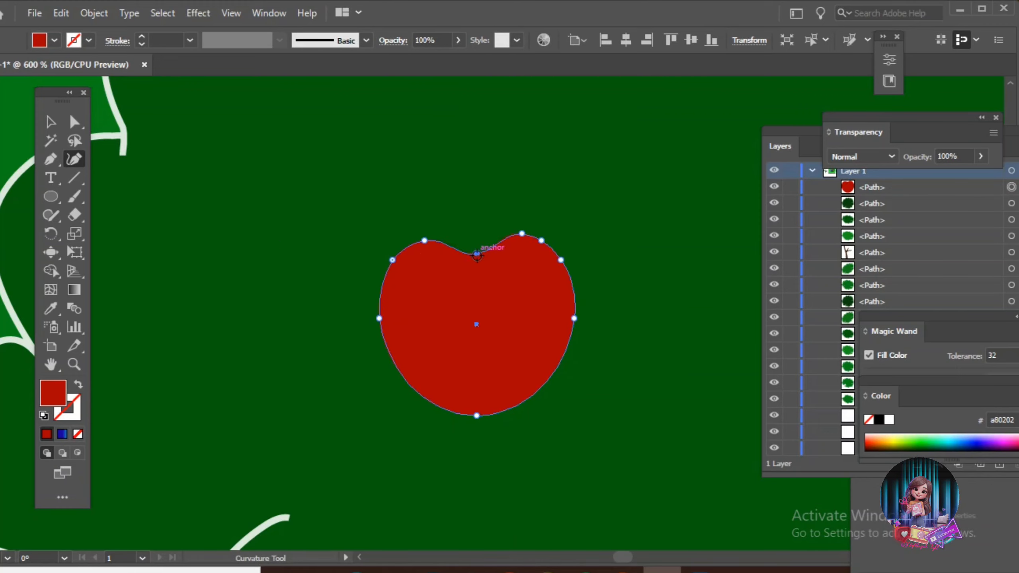
pyautogui.moveTo(476, 256); pyautogui.dragTo(477, 260)
pyautogui.hotkey('ctrl', '-')
pyautogui.hotkey('ctrl', '-')
pyautogui.hotkey('ctrl', '=')
pyautogui.hotkey('ctrl', '=')
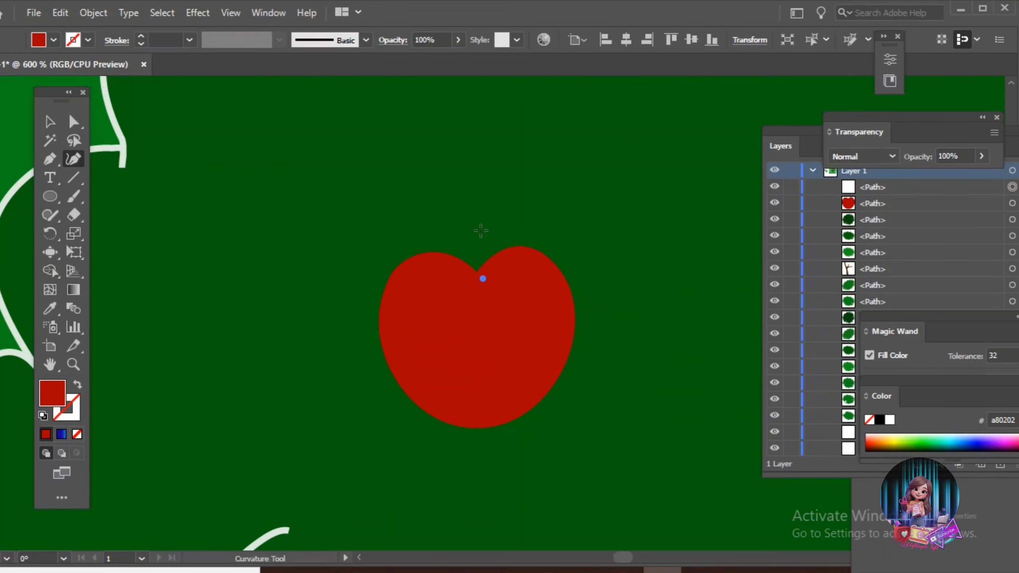
# Draw a curved stem rising from the apple's notch with a dark brown, tapered 1 pt stroke and seat it in the notch
pyautogui.click(481, 231)
pyautogui.click(521, 194)
pyautogui.press('v')
pyautogui.hotkey('shift', 'x')
pyautogui.doubleClick(66, 408)
pyautogui.click(521, 259)
pyautogui.click(279, 40)
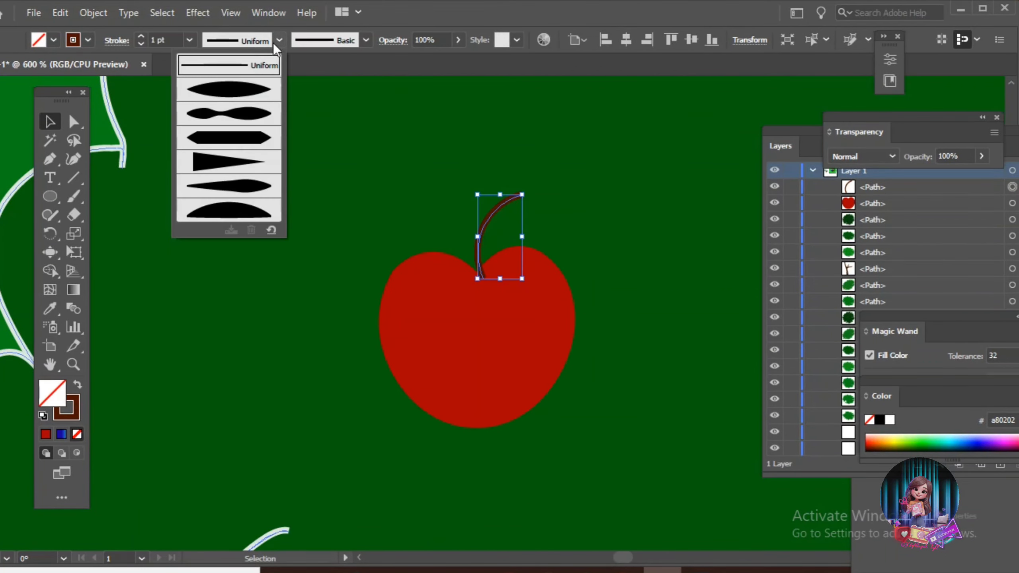
pyautogui.click(252, 192)
pyautogui.moveTo(478, 273); pyautogui.dragTo(473, 266)
# Group the apple and its stem together with the dark green clump behind them
pyautogui.rightClick(522, 319)
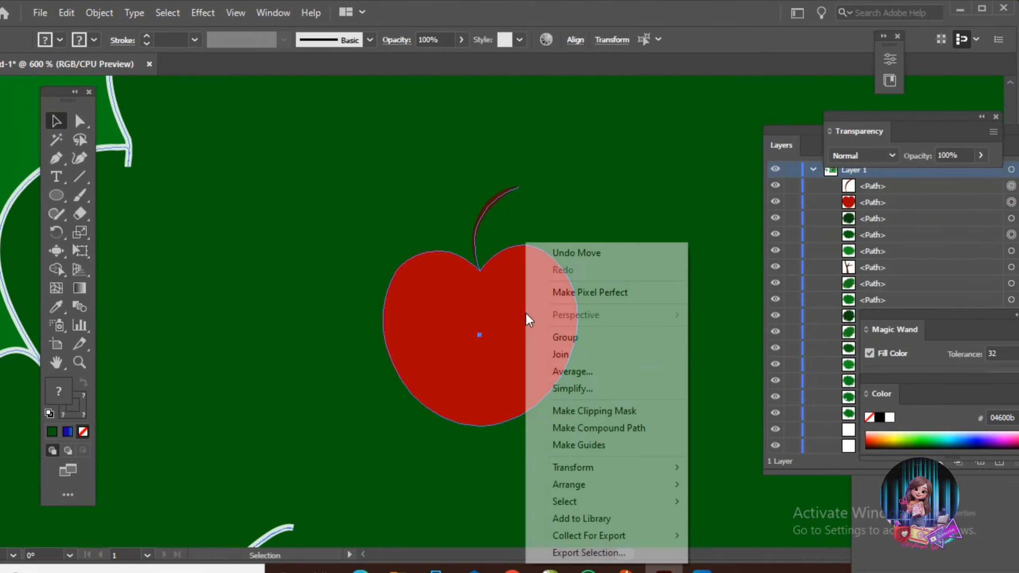
pyautogui.click(565, 337)
pyautogui.hotkey('ctrl', '-')
pyautogui.hotkey('ctrl', '-')
pyautogui.moveTo(316, 296); pyautogui.dragTo(319, 281)
pyautogui.hotkey('ctrl', '-')
pyautogui.hotkey('ctrl', '-')
pyautogui.hotkey('ctrl', '-')
pyautogui.hotkey('ctrl', '-')
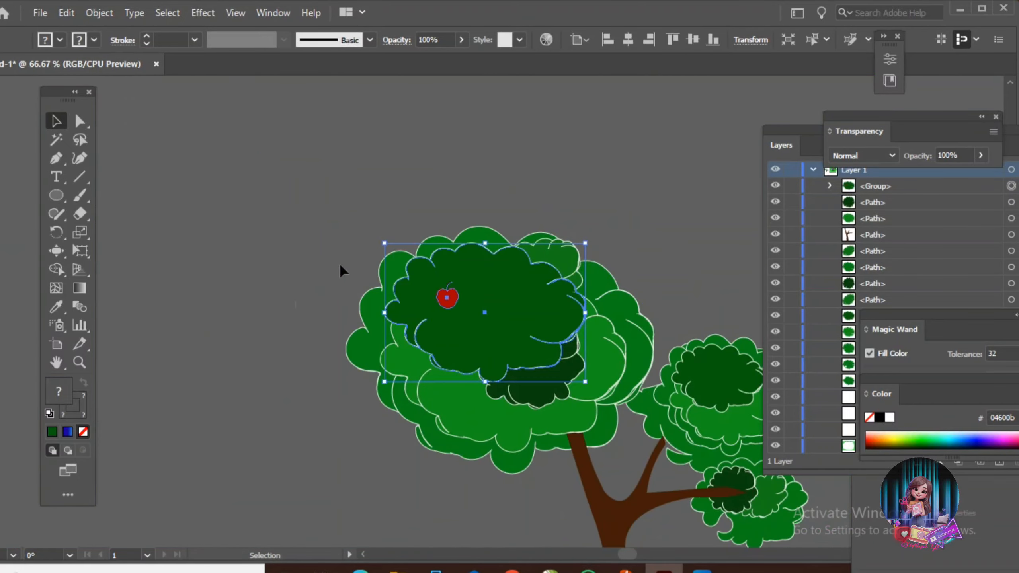
# Ungroup the shifted copy of the clump and apple, and group only the apple body with its stem
pyautogui.click(341, 271)
pyautogui.moveTo(447, 299); pyautogui.dragTo(448, 309)
pyautogui.rightClick(448, 317)
pyautogui.click(449, 314)
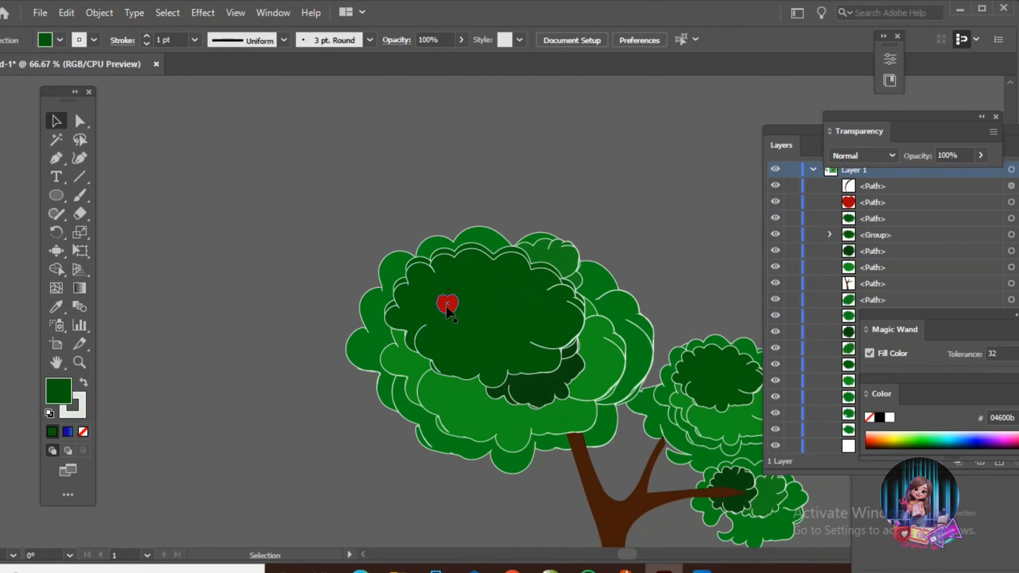
pyautogui.click(448, 307)
pyautogui.hotkey('ctrl', '+')
pyautogui.rightClick(485, 312)
pyautogui.click(519, 336)
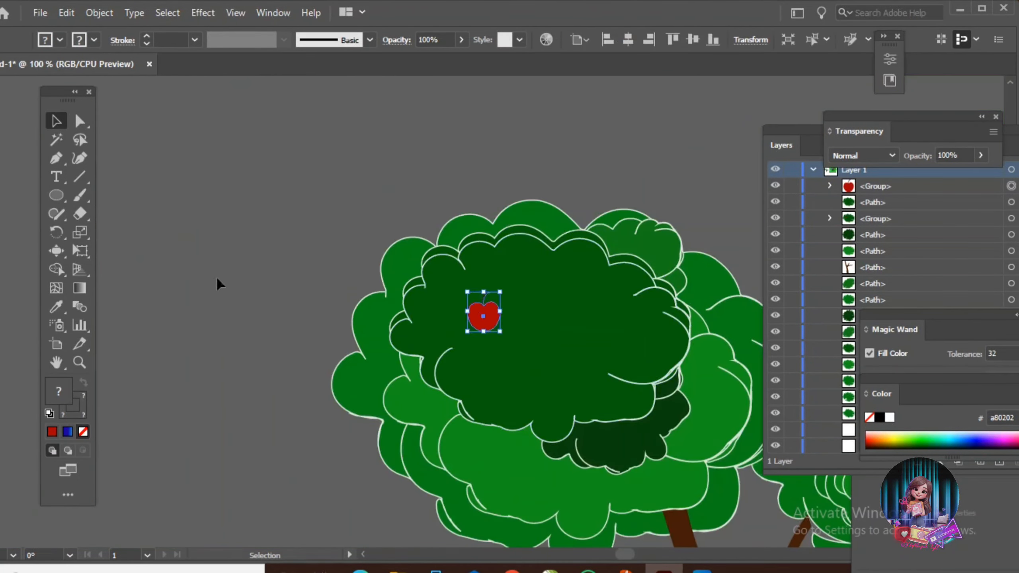
# Duplicate the apple group and spread four apples over the centre, lower and left parts of the large crown
pyautogui.moveTo(483, 315); pyautogui.dragTo(501, 473)
pyautogui.moveTo(496, 305); pyautogui.dragTo(524, 379)
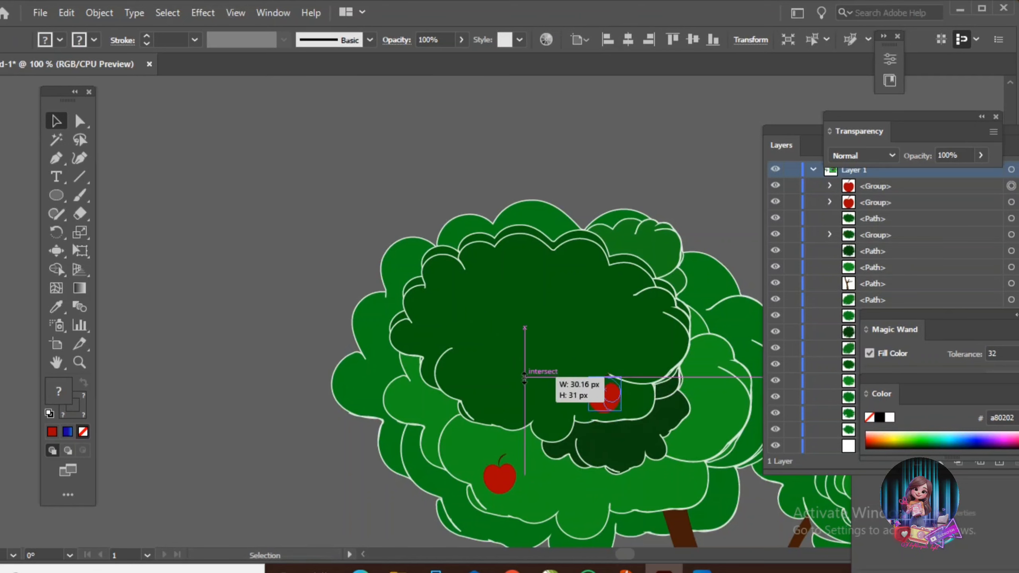
pyautogui.moveTo(608, 401); pyautogui.dragTo(384, 387)
pyautogui.doubleClick(500, 336)
pyautogui.press('Escape')
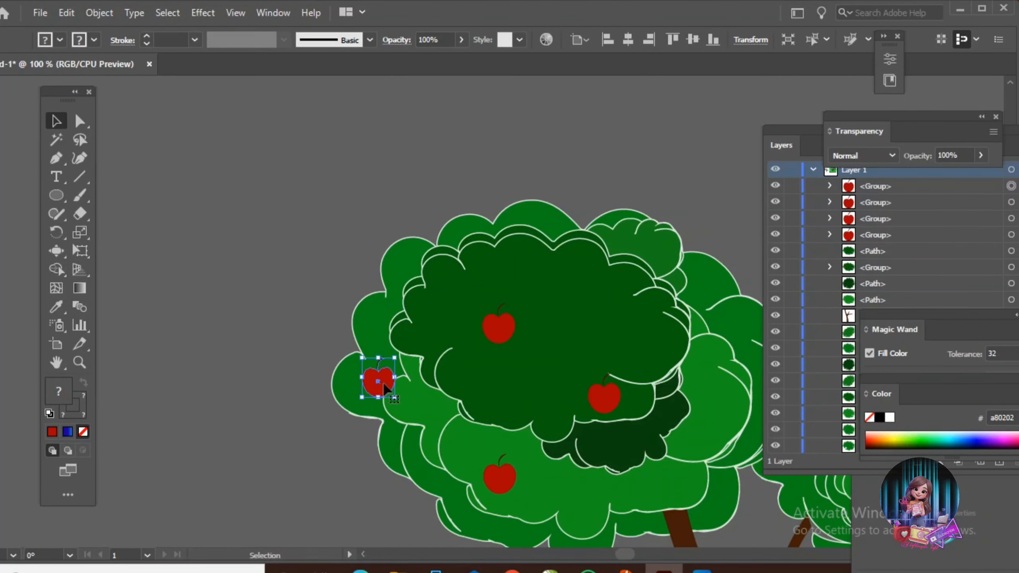
# Place more apple copies along the large crown's right side and across the middle crown, including one smaller apple
pyautogui.hscroll(3, 384, 387)
pyautogui.moveTo(262, 381); pyautogui.dragTo(585, 472)
pyautogui.moveTo(584, 471); pyautogui.dragTo(598, 307)
pyautogui.moveTo(599, 307); pyautogui.dragTo(432, 228)
pyautogui.moveTo(628, 558)
pyautogui.mouseDown()
pyautogui.moveTo(639, 567)
pyautogui.moveTo(630, 562)
pyautogui.mouseUp()
pyautogui.moveTo(323, 403); pyautogui.dragTo(574, 488)
pyautogui.scroll(-2, 642, 401)
pyautogui.scroll(-6, 642, 401)
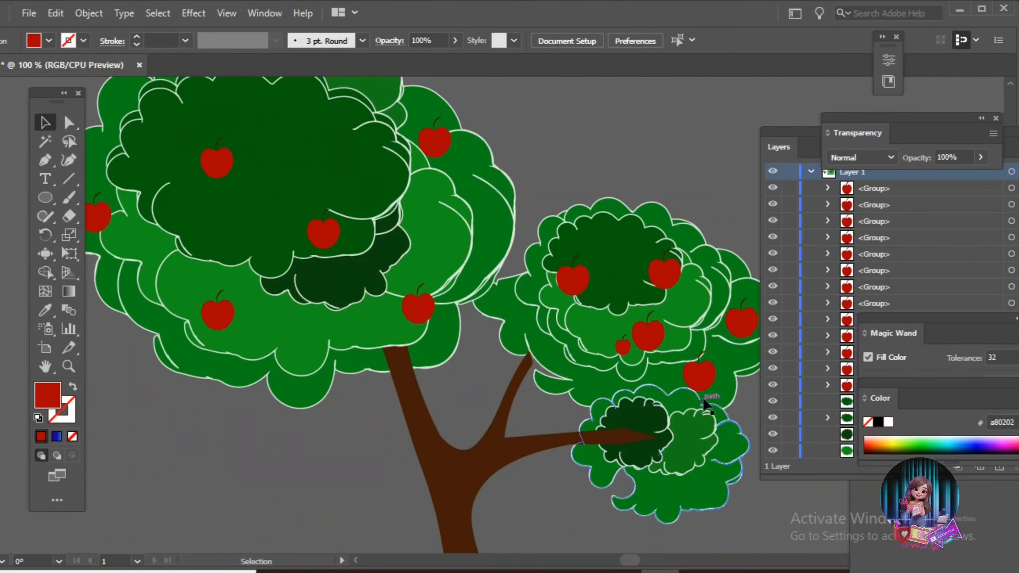
# Scale down several apples on the large and middle crowns to vary their sizes
pyautogui.click(700, 356)
pyautogui.moveTo(716, 333); pyautogui.dragTo(716, 331)
pyautogui.click(664, 253)
pyautogui.click(323, 213)
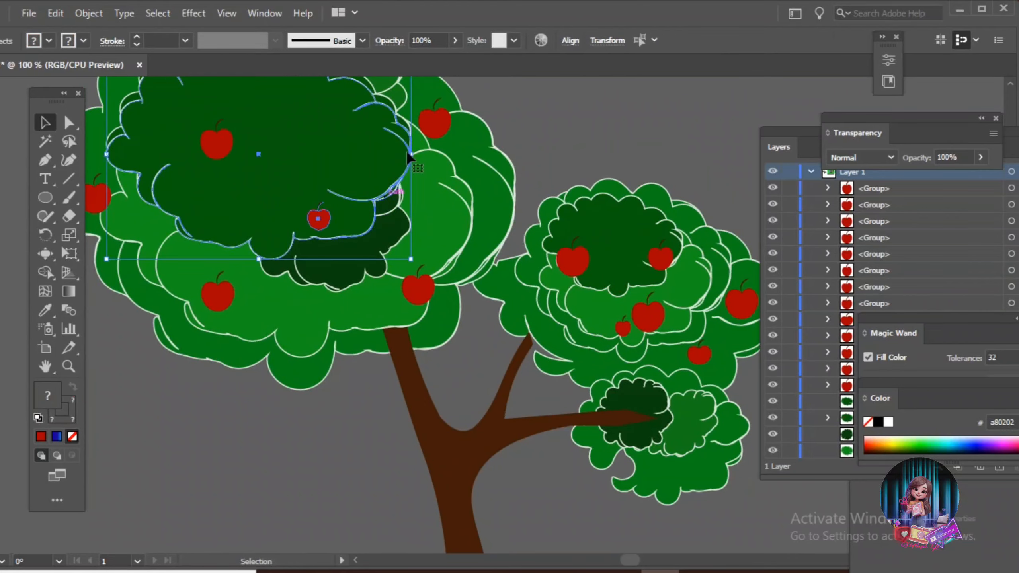
pyautogui.click(435, 121)
pyautogui.scroll(-3, 554, 187)
pyautogui.click(554, 186)
pyautogui.click(572, 166)
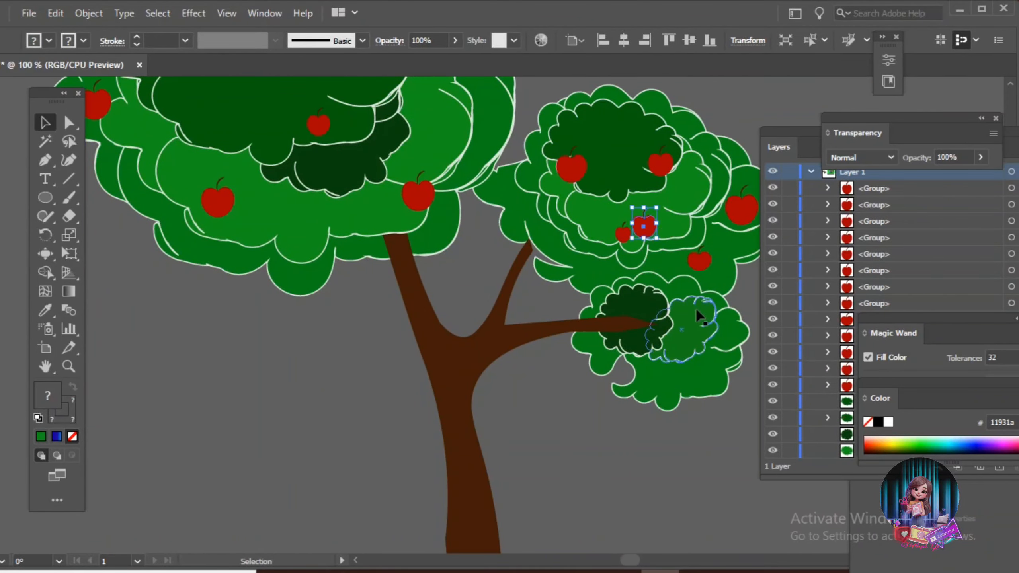
# Place the remaining apple copies over the lowest small crown of the tree
pyautogui.moveTo(645, 225); pyautogui.dragTo(674, 298)
pyautogui.click(626, 237)
pyautogui.scroll(-1, 473, 160)
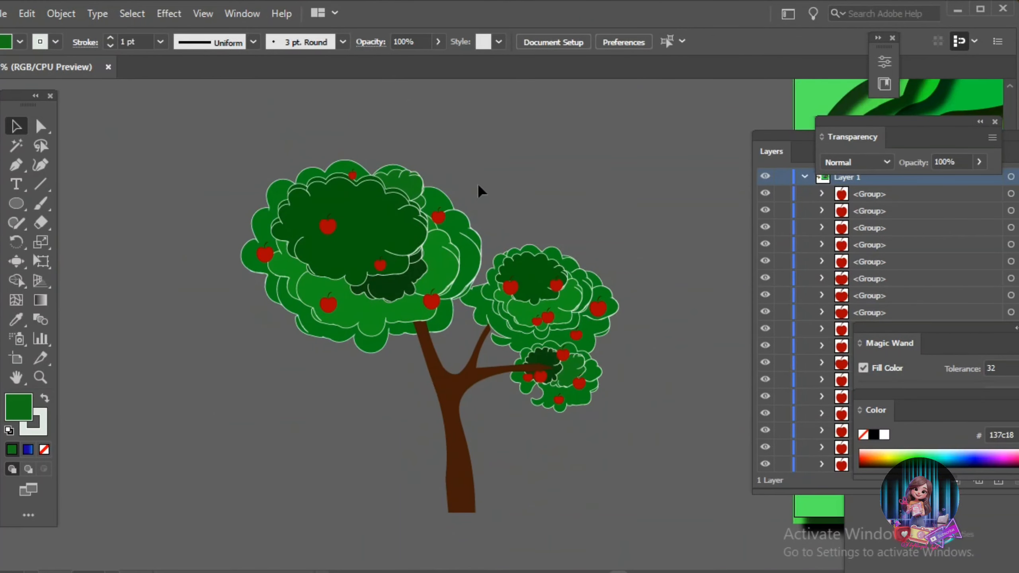
# Select the trunk, foliage and all apples and group them into one tree
pyautogui.moveTo(189, 196); pyautogui.dragTo(631, 530)
pyautogui.rightClick(522, 393)
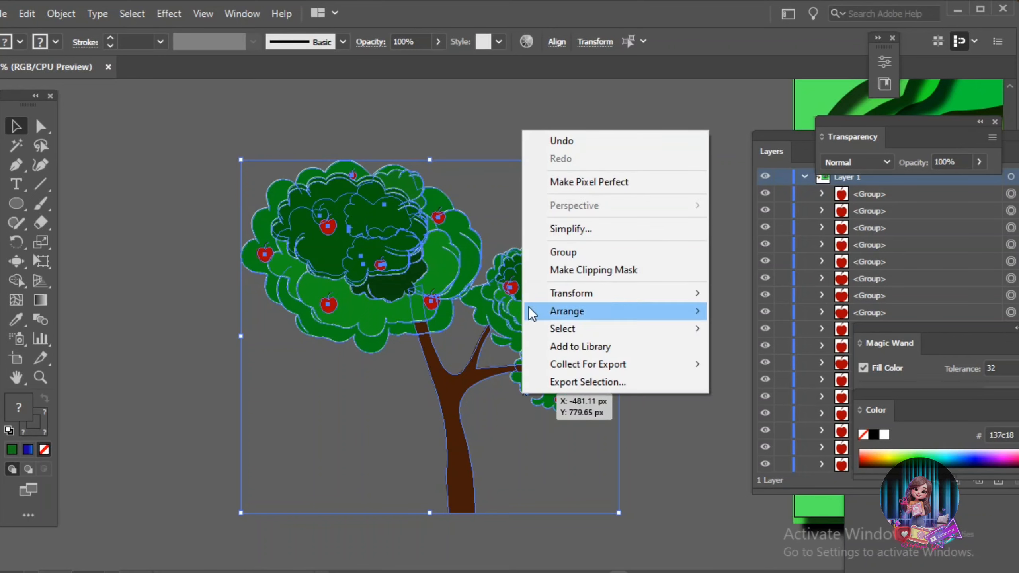
pyautogui.click(547, 253)
pyautogui.click(671, 268)
# Move the grouped tree onto the artboard, scale it down, and position it at the frame's lower left below the cloud
pyautogui.scroll(-2, 155, 327)
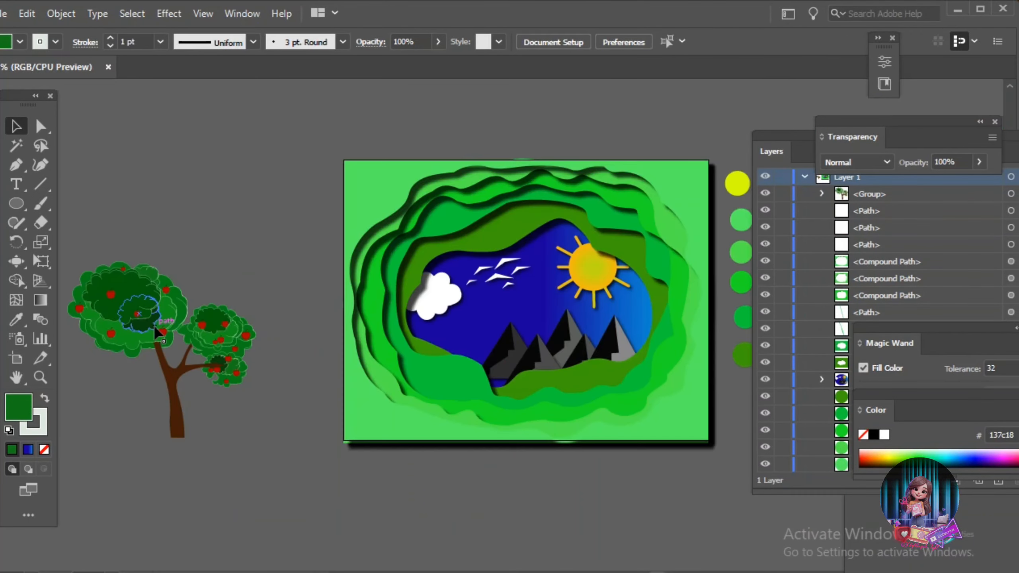
pyautogui.moveTo(165, 336); pyautogui.dragTo(419, 332)
pyautogui.moveTo(513, 261); pyautogui.dragTo(444, 327)
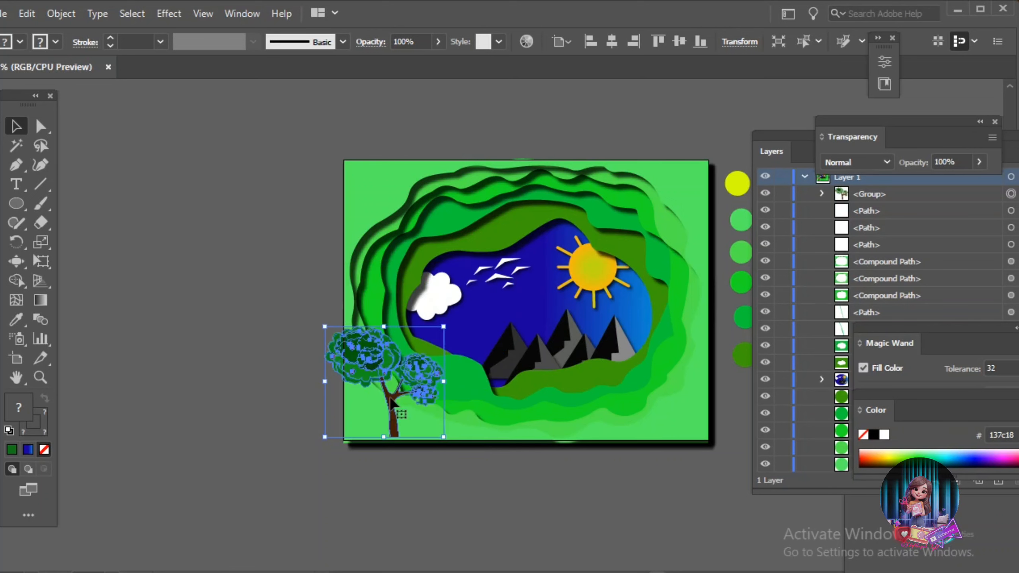
pyautogui.moveTo(391, 402); pyautogui.dragTo(434, 363)
# Place the tree group beneath the three outer green compound paths in the layer order and enlarge the tree slightly
pyautogui.click(258, 396)
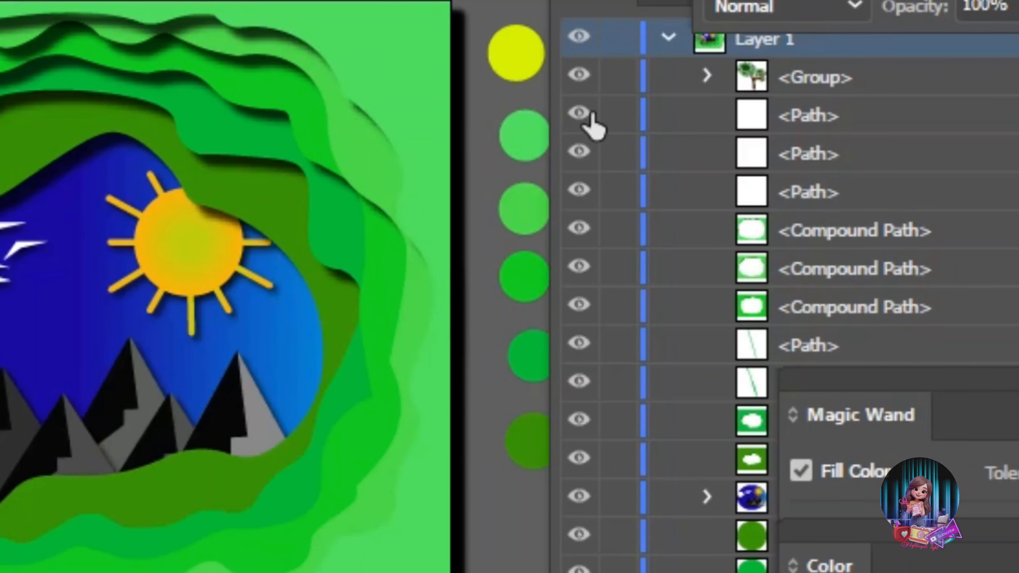
pyautogui.moveTo(658, 1); pyautogui.dragTo(362, 0)
pyautogui.click(501, 38)
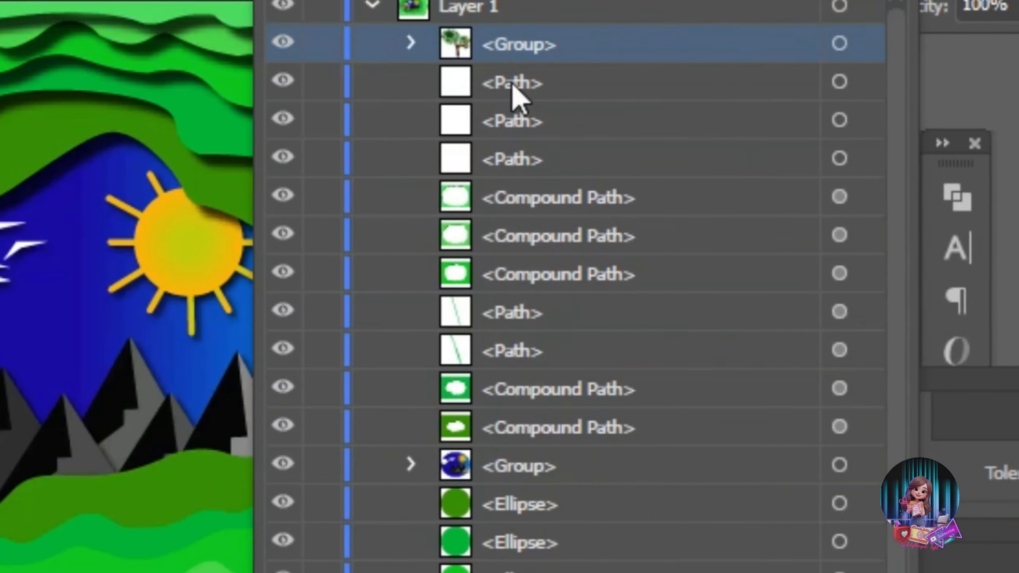
pyautogui.moveTo(517, 99); pyautogui.dragTo(507, 309)
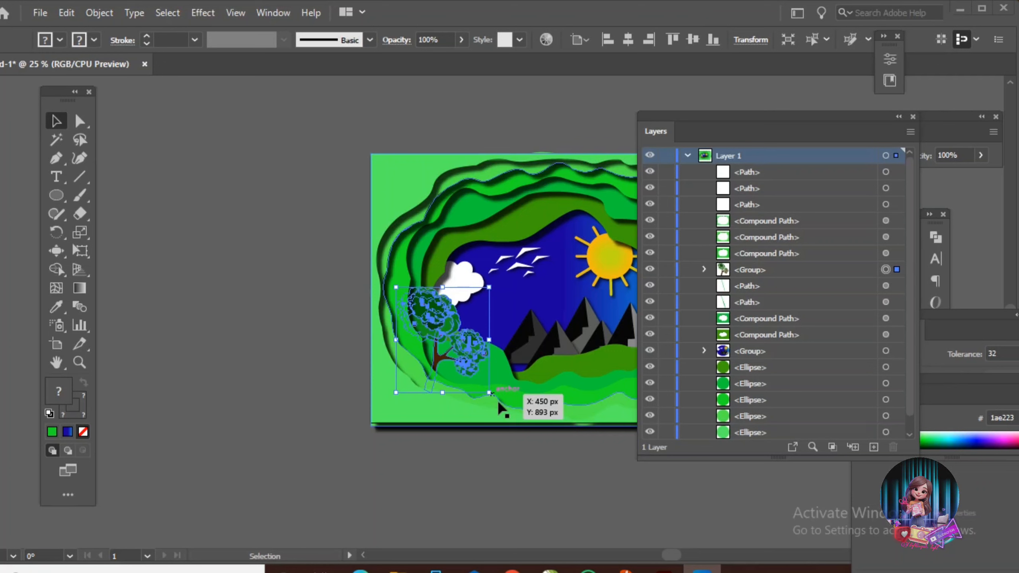
pyautogui.moveTo(498, 402); pyautogui.dragTo(502, 399)
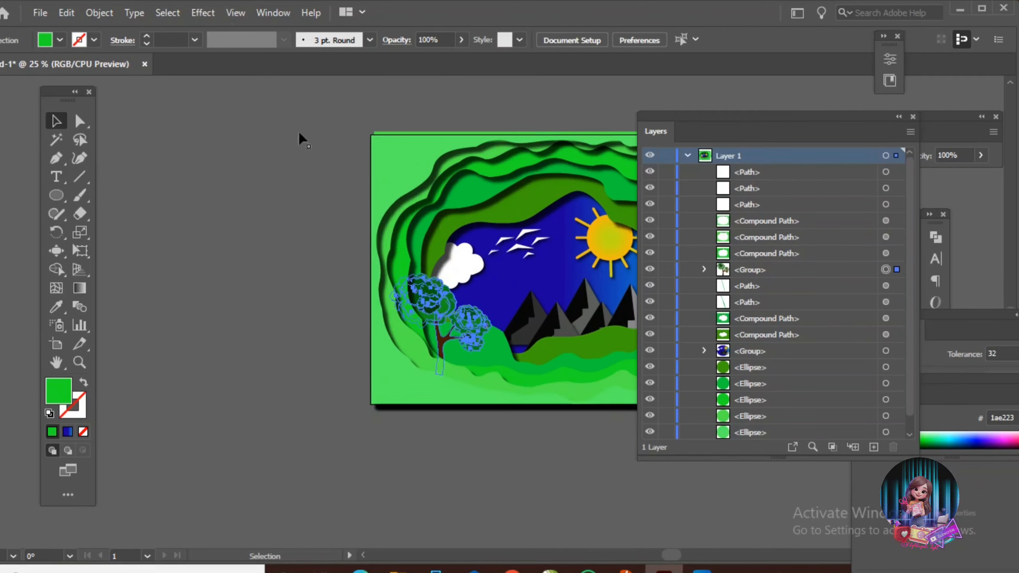
# Apply a black drop shadow to the tree group with Normal mode, 75% opacity, 20 px X and Y offsets and 5 px blur
pyautogui.click(203, 13)
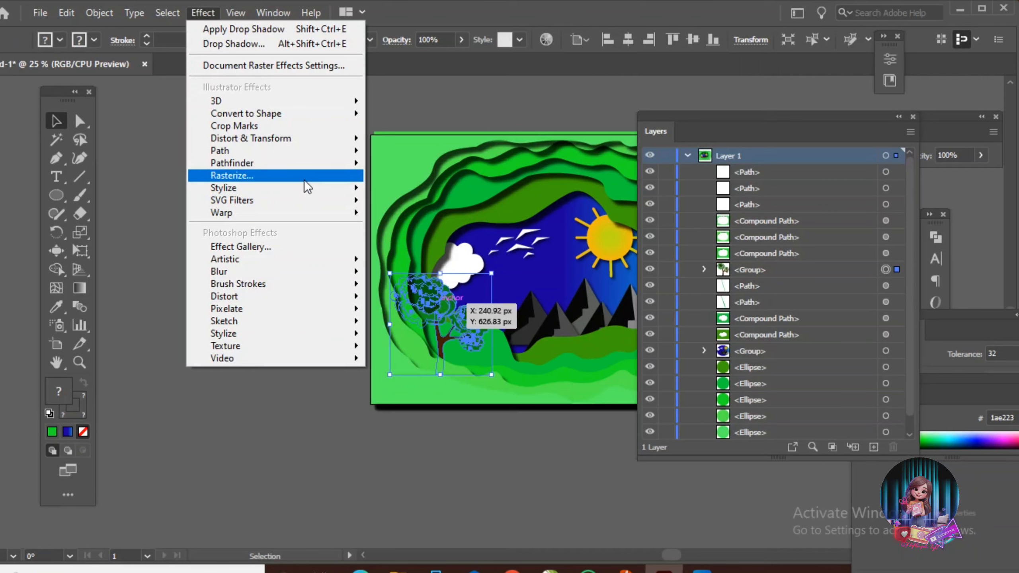
pyautogui.moveTo(362, 191)
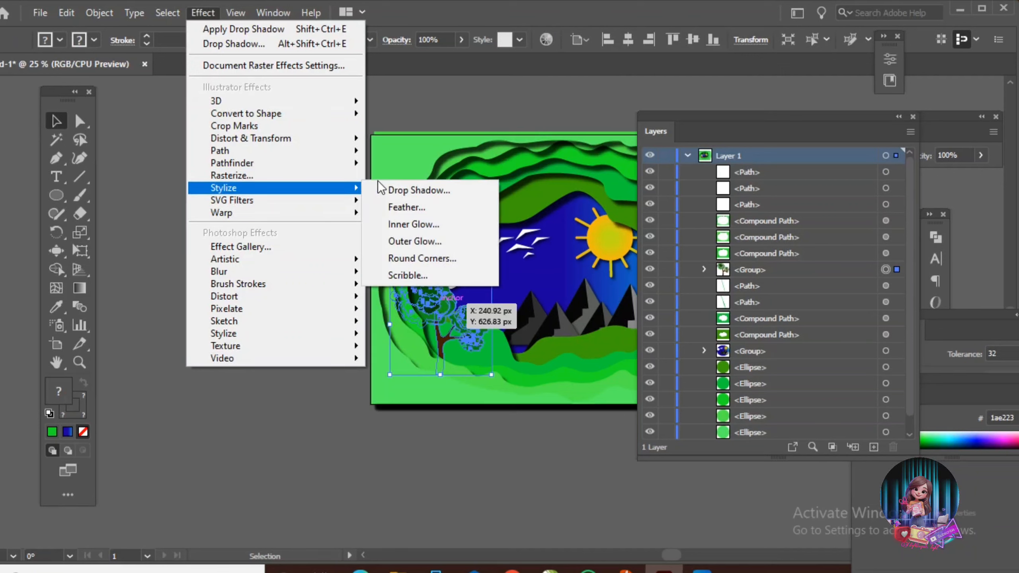
pyautogui.click(389, 195)
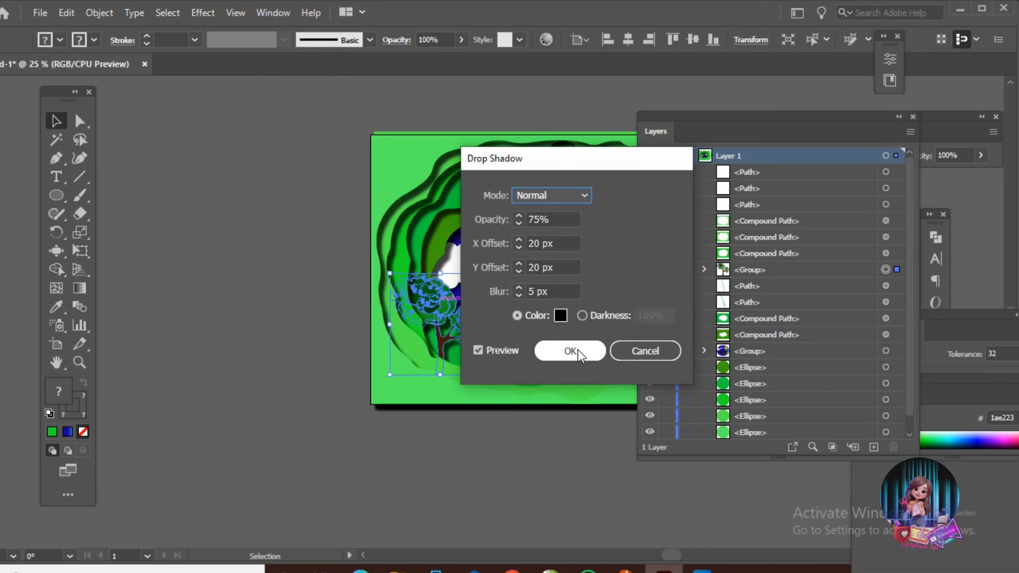
pyautogui.click(571, 350)
pyautogui.click(534, 471)
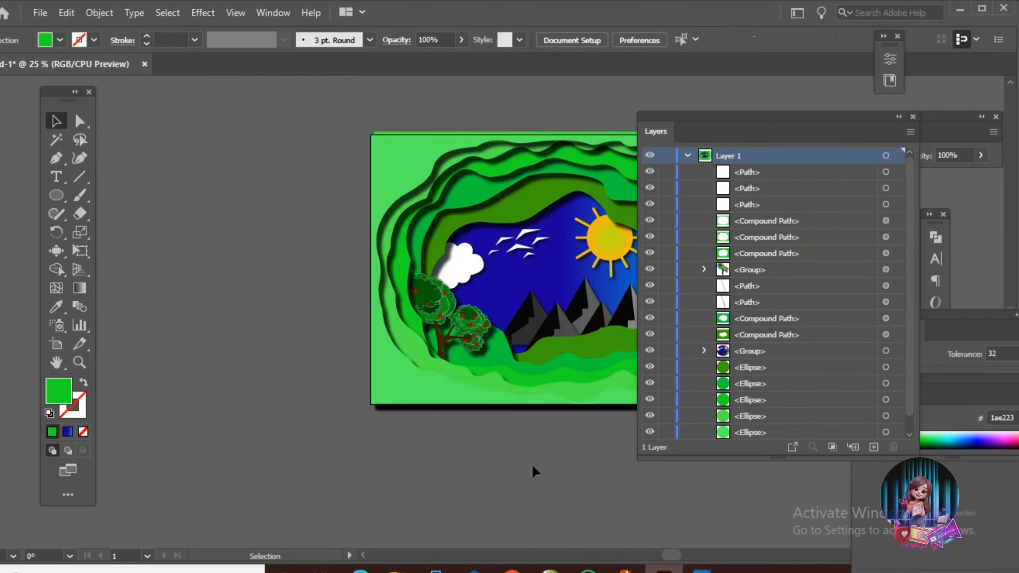
# Duplicate the shadowed tree to the landscape's right side and place the copy just beneath the outermost green compound path in the layer order
pyautogui.hscroll(3, 535, 471)
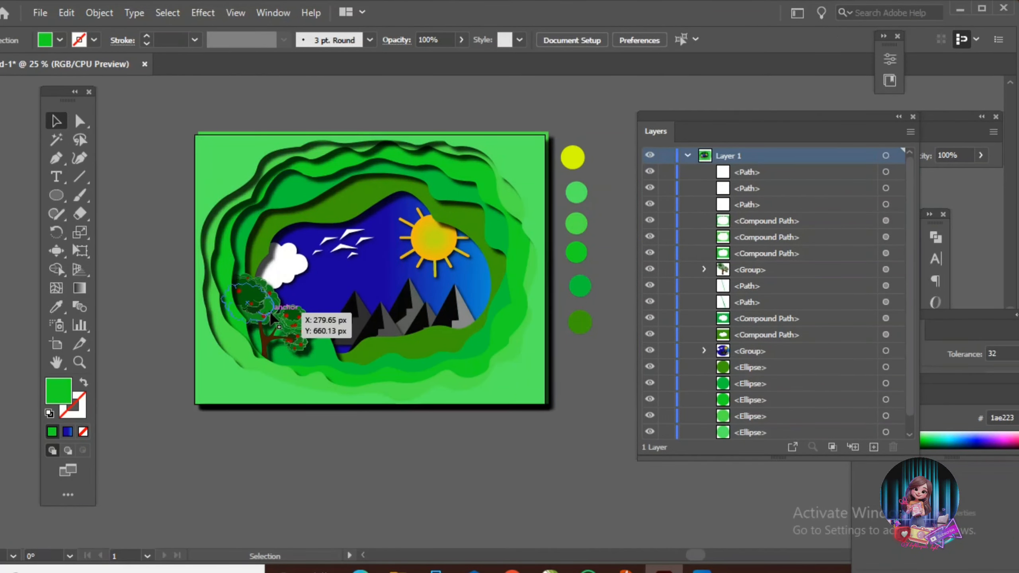
pyautogui.click(296, 327)
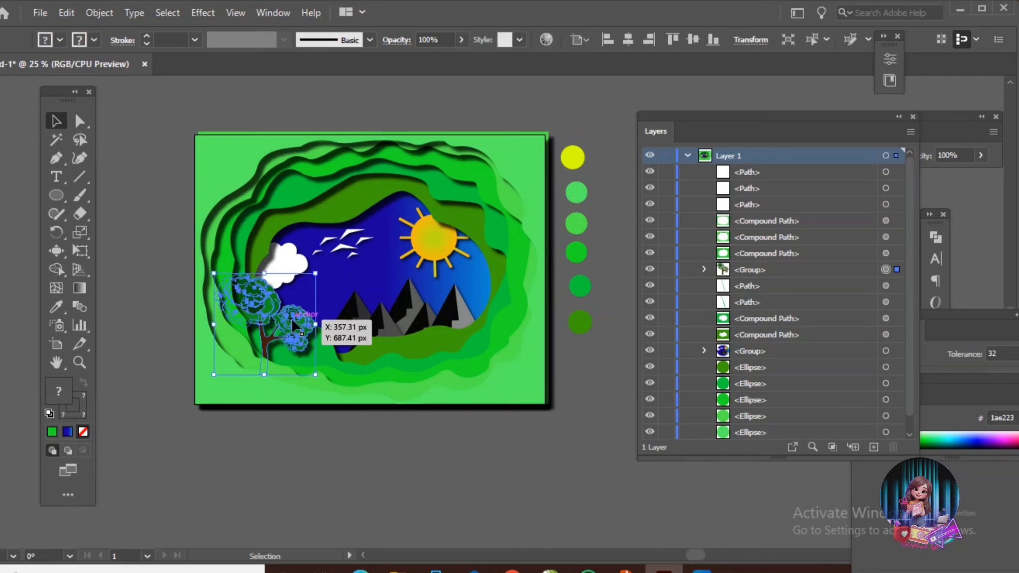
pyautogui.moveTo(296, 326); pyautogui.dragTo(519, 331)
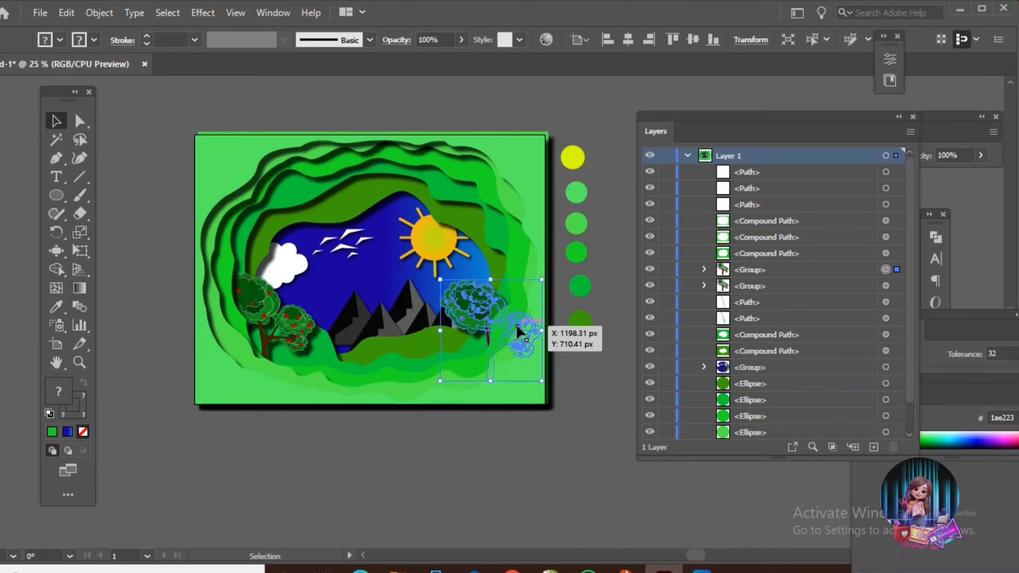
pyautogui.moveTo(726, 274); pyautogui.dragTo(740, 225)
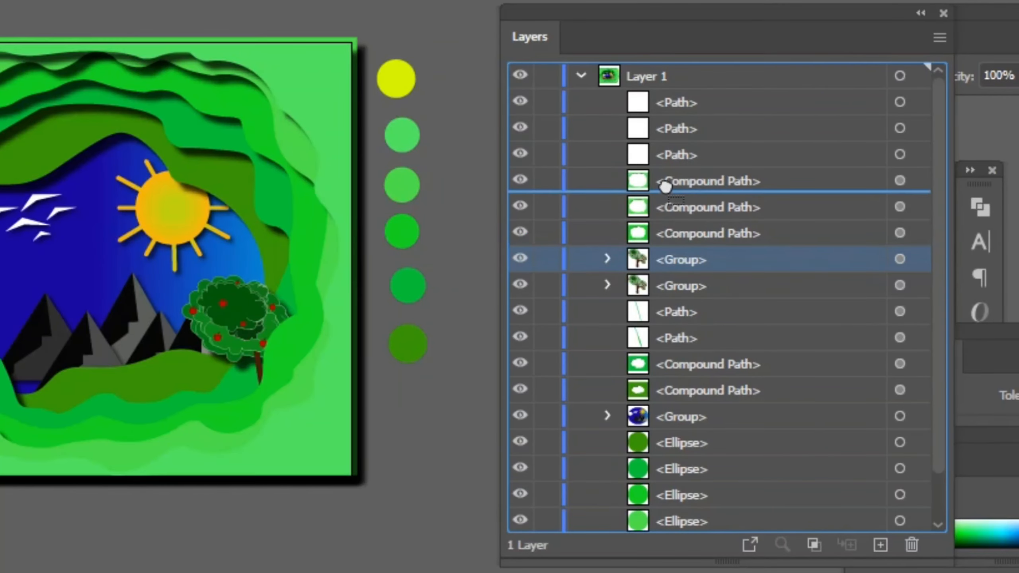
pyautogui.moveTo(665, 186); pyautogui.dragTo(666, 185)
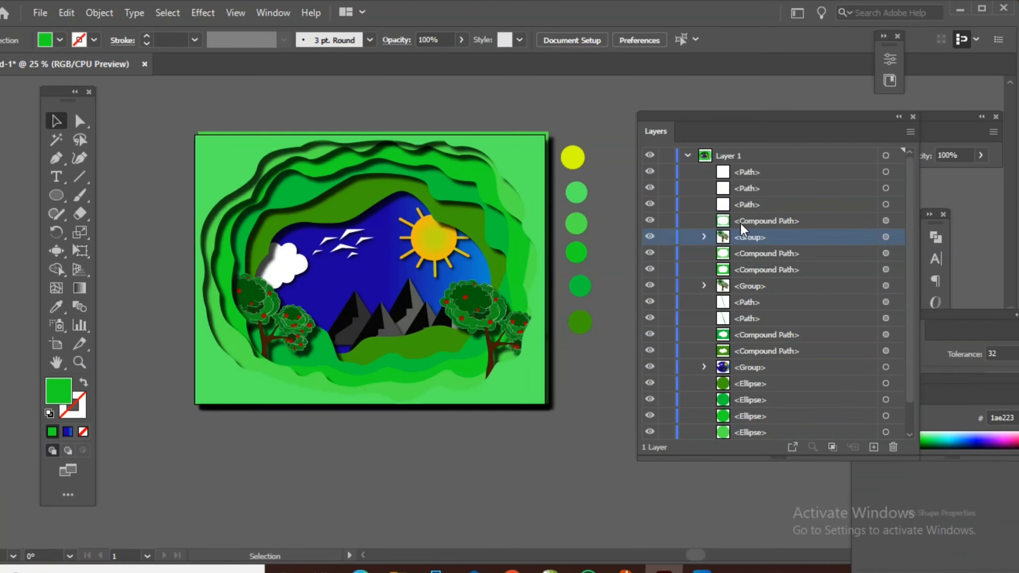
# Mirror the right tree horizontally, enlarge it slightly, and position it against the frame's right edge
pyautogui.moveTo(509, 329); pyautogui.dragTo(534, 314)
pyautogui.moveTo(562, 266); pyautogui.dragTo(343, 246)
pyautogui.moveTo(436, 291); pyautogui.dragTo(509, 297)
pyautogui.click(485, 410)
# Add a small copy of the mirrored tree before the leftmost mountain and place it beneath the innermost olive-green compound path in the layer order
pyautogui.click(508, 305)
pyautogui.hotkey('ctrl', '=')
pyautogui.hotkey('ctrl', '1')
pyautogui.scroll(-5, 490, 435)
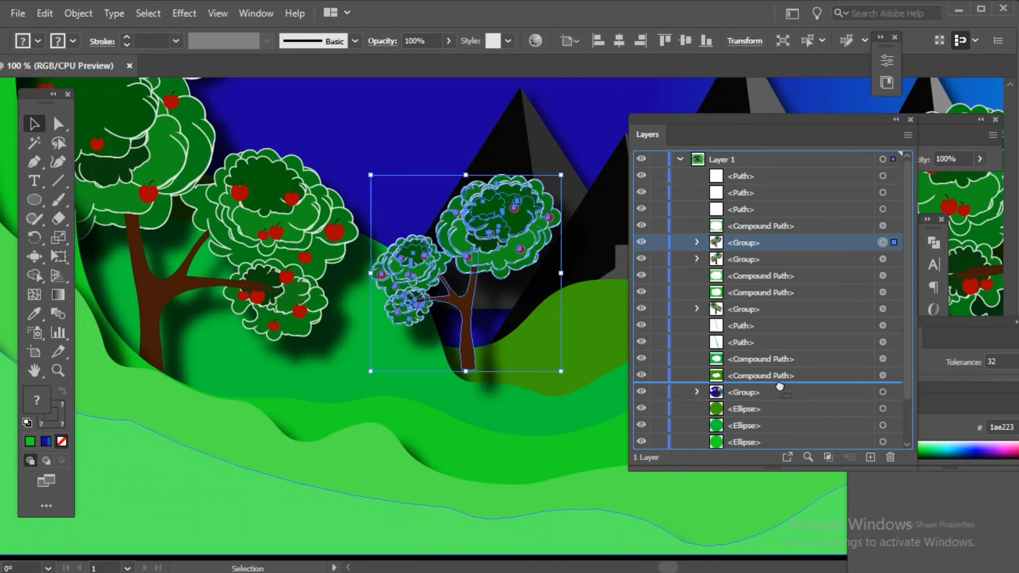
pyautogui.moveTo(780, 387); pyautogui.dragTo(780, 387)
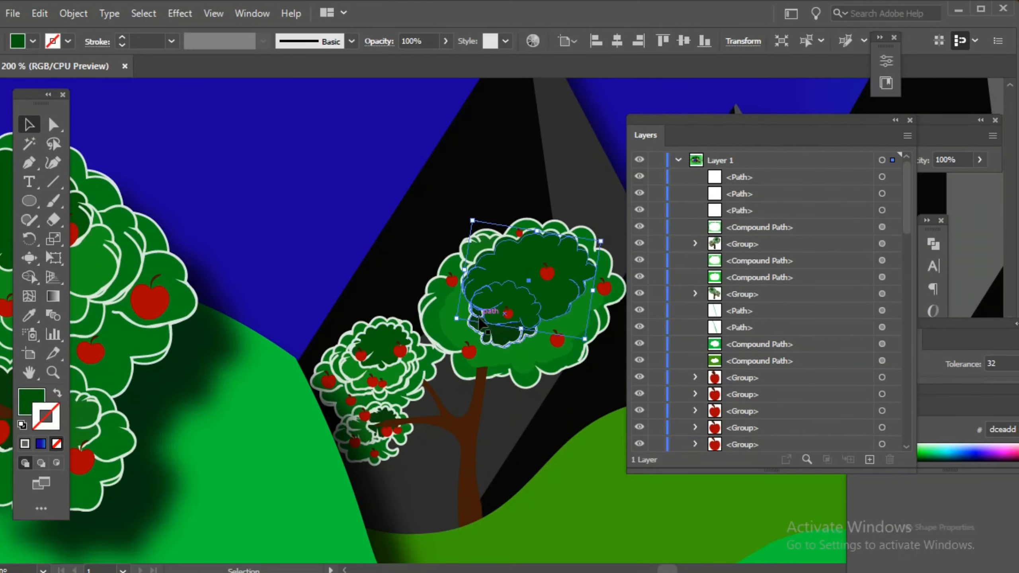
# Select the small tree's stacked foliage shapes and remove their white outlines
pyautogui.hotkey('ctrl', 'alt', '[')
pyautogui.hotkey('ctrl', 'alt', '[')
pyautogui.hotkey('ctrl', 'alt', '[')
pyautogui.hotkey('ctrl', 'alt', '[')
pyautogui.hotkey('ctrl', 'alt', '[')
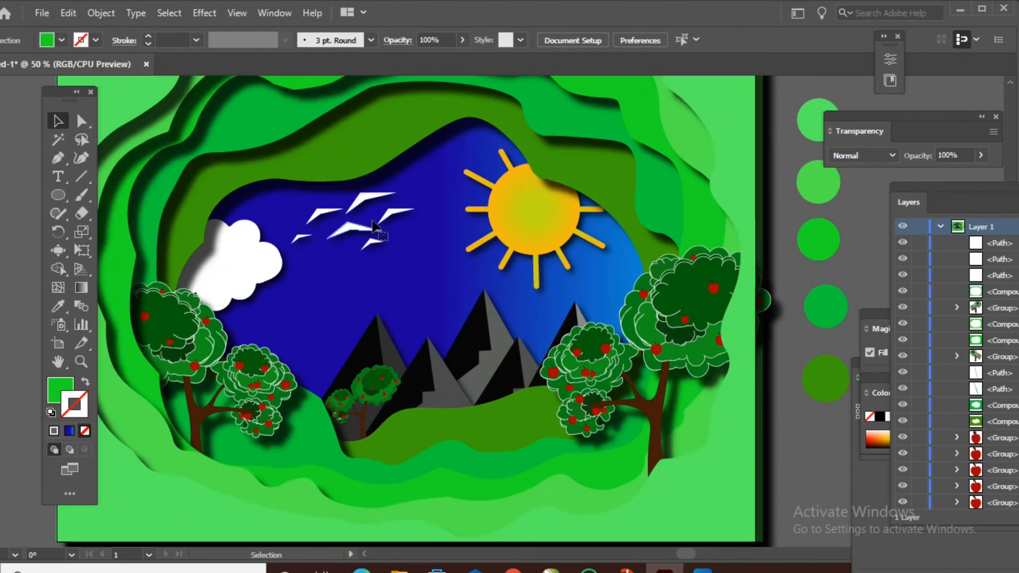
# Scale down the upper birds slightly and draw a white, filled cloud in the middle of the sky with the Curvature tool
pyautogui.click(346, 211)
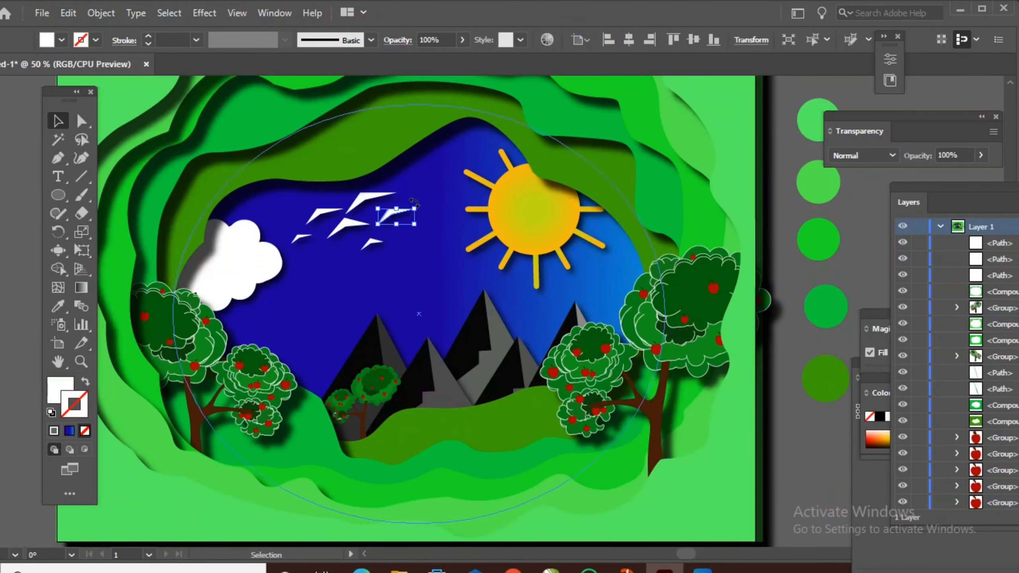
pyautogui.moveTo(284, 270); pyautogui.dragTo(395, 293)
pyautogui.moveTo(365, 246); pyautogui.dragTo(415, 229)
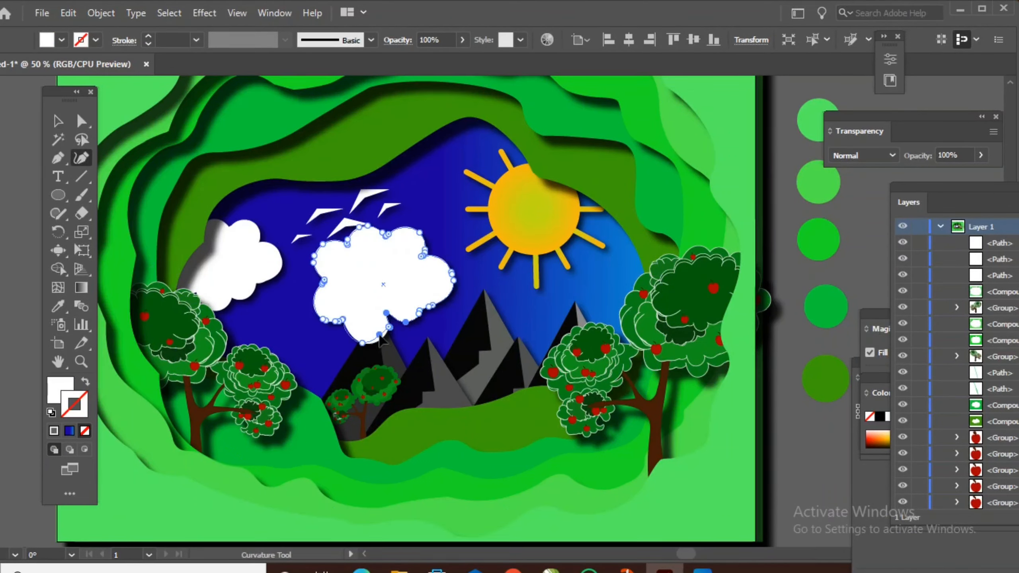
# Scale down the new cloud, move it over the sun's upper rays, and send it backward
pyautogui.moveTo(401, 297); pyautogui.dragTo(539, 241)
pyautogui.click(532, 273)
pyautogui.click(506, 161)
pyautogui.hotkey('ctrl', '[')
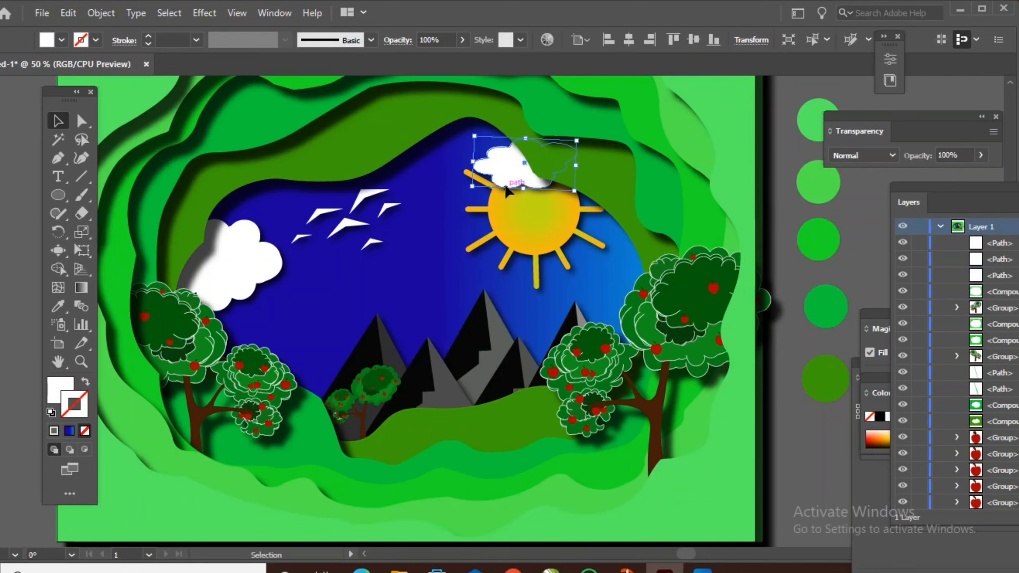
# Duplicate the small cloud and place the copy over the sun's lower-right edge
pyautogui.click(533, 273)
pyautogui.moveTo(506, 168); pyautogui.dragTo(592, 255)
pyautogui.hotkey('ctrl', 'z')
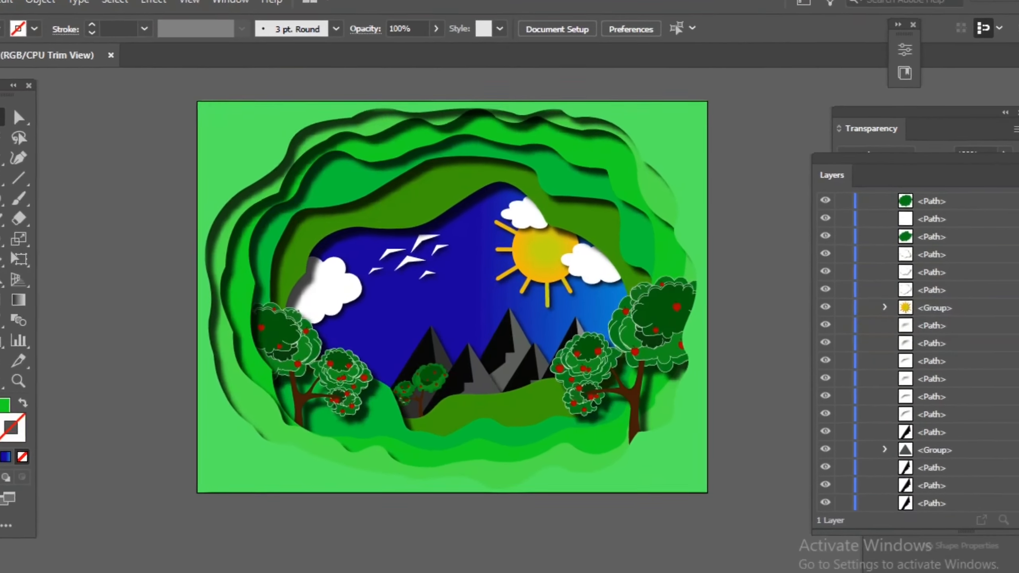